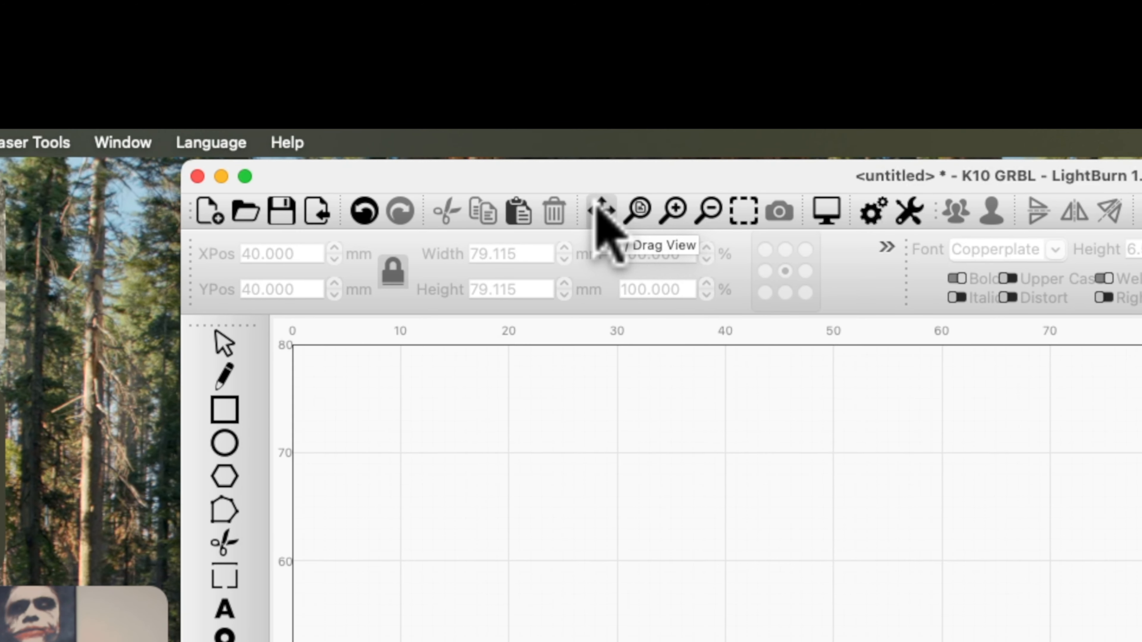
Try panning, zooming in and out, and zooming to the page on the empty workspace.
{"action": "left_click", "coordinate": [600, 216]}
{"action": "scroll", "coordinate": [540, 591], "scroll_direction": "down", "scroll_amount": 3}
{"action": "scroll", "coordinate": [593, 490], "scroll_direction": "down", "scroll_amount": 2}
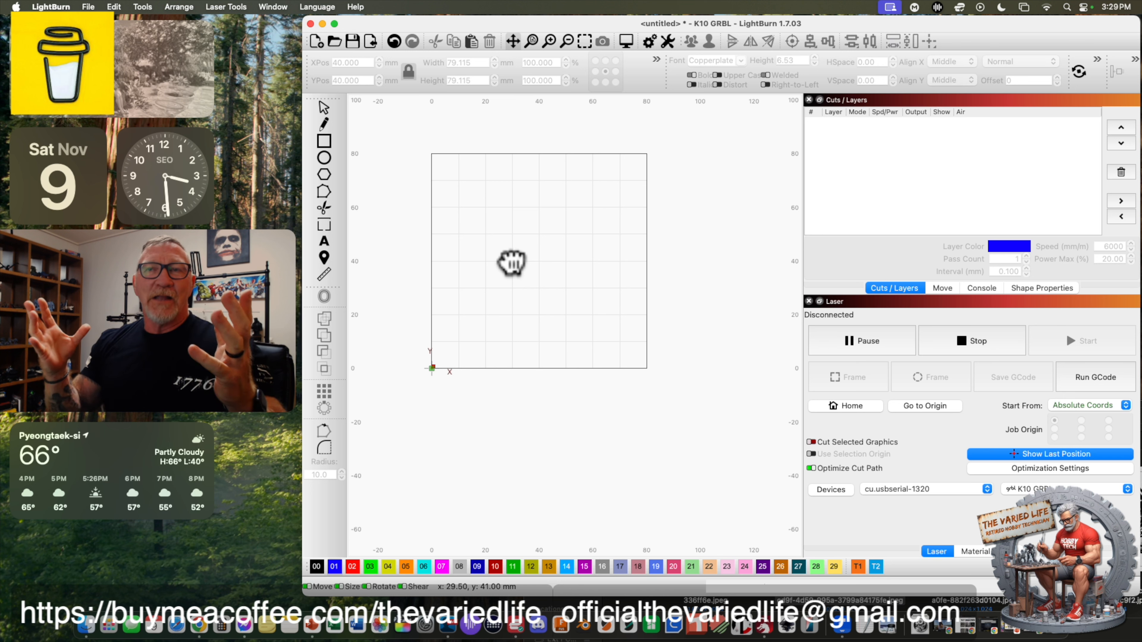
{"action": "left_click", "coordinate": [532, 42]}
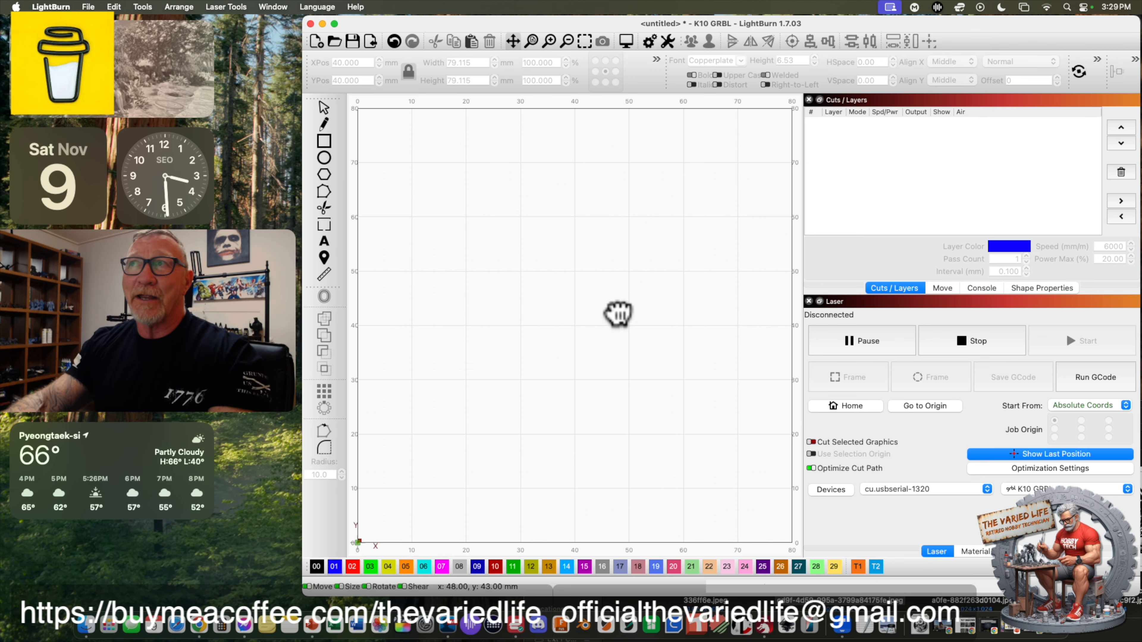
{"action": "left_click", "coordinate": [550, 42]}
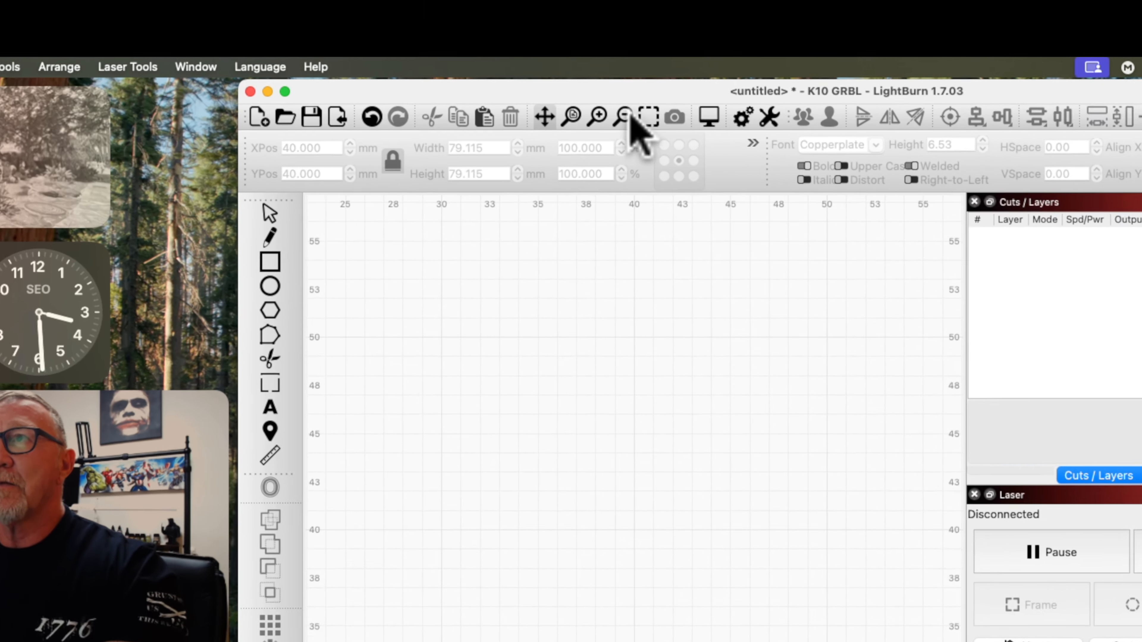
{"action": "left_click", "coordinate": [629, 118]}
{"action": "left_click", "coordinate": [629, 118]}
{"action": "left_click", "coordinate": [629, 118]}
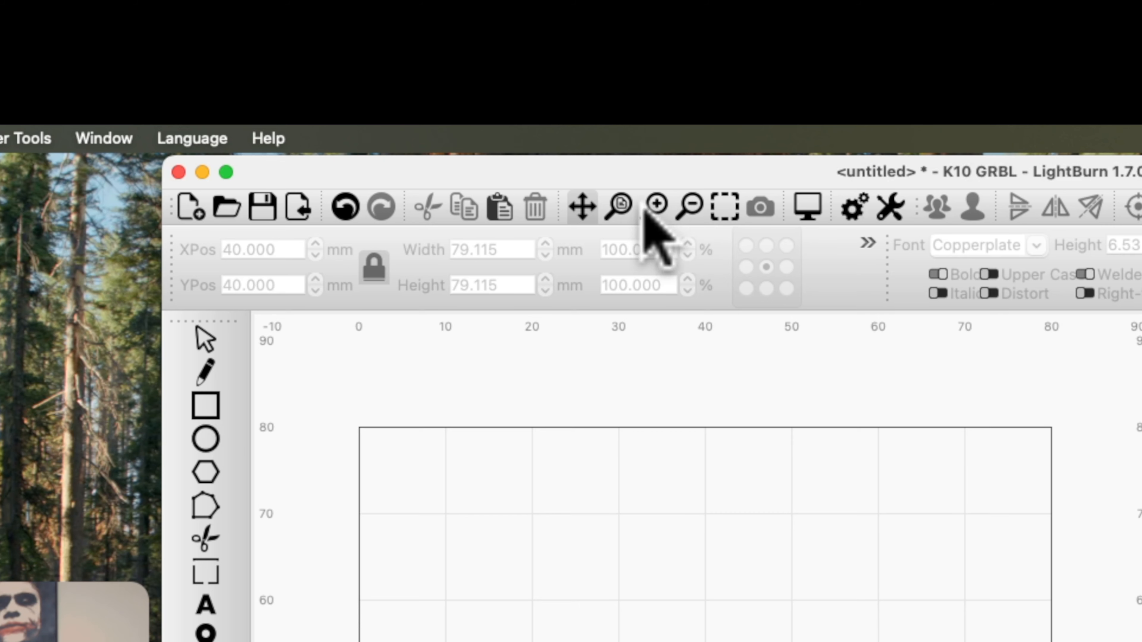
{"action": "left_click", "coordinate": [623, 205]}
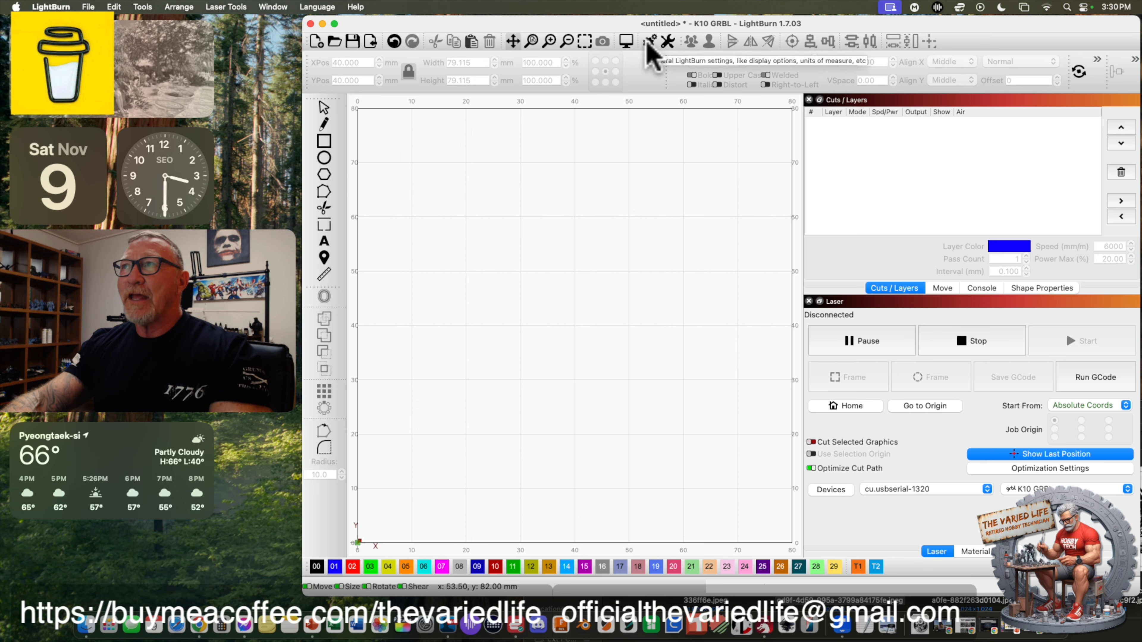
Review the editor, units and grids, and display settings, and close them without changing anything.
{"action": "left_click", "coordinate": [649, 44]}
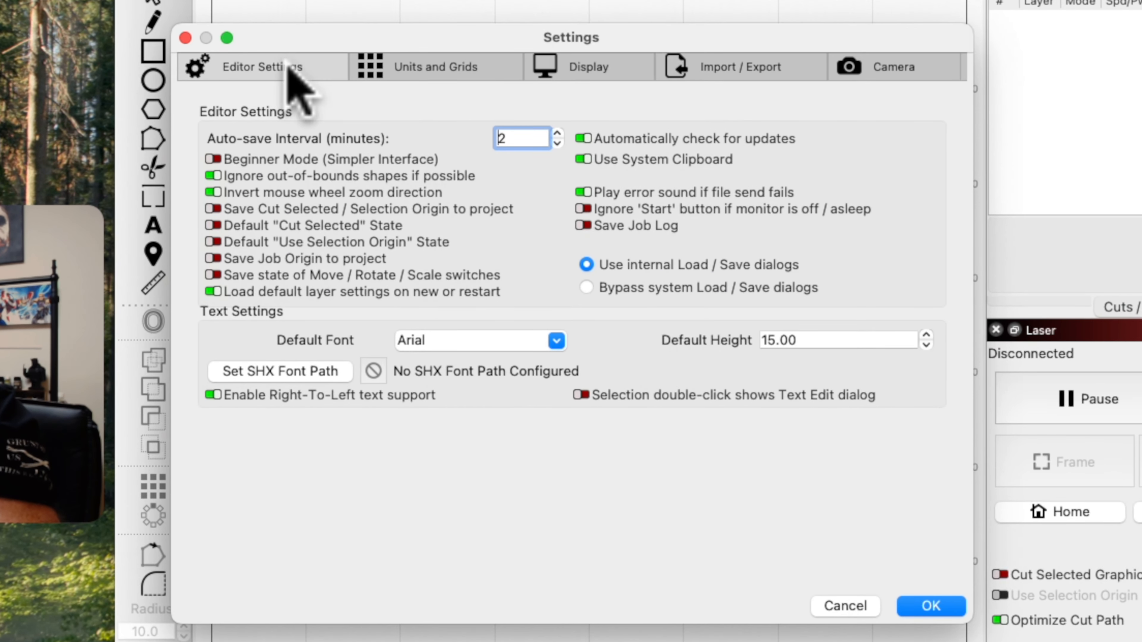
{"action": "left_click", "coordinate": [442, 67]}
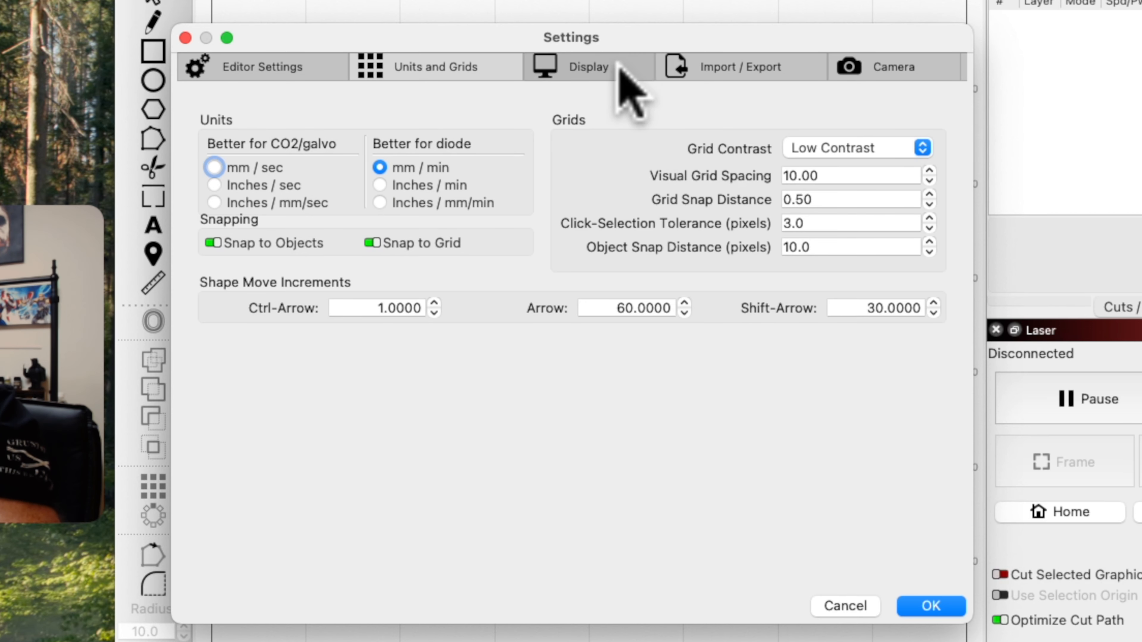
{"action": "left_click", "coordinate": [603, 69]}
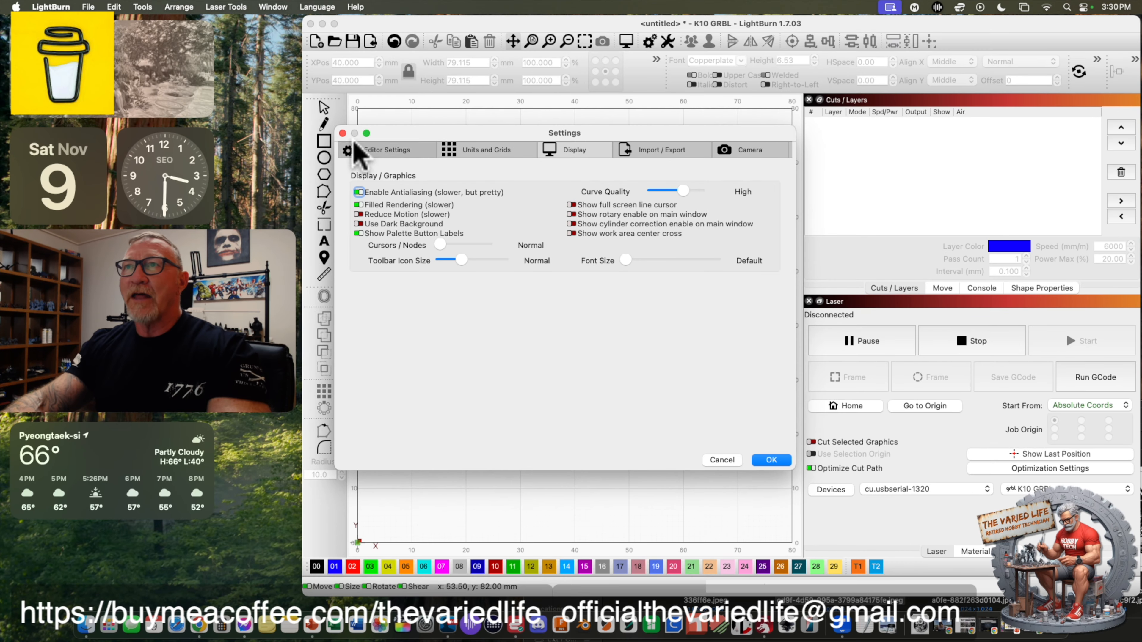
{"action": "left_click", "coordinate": [342, 134]}
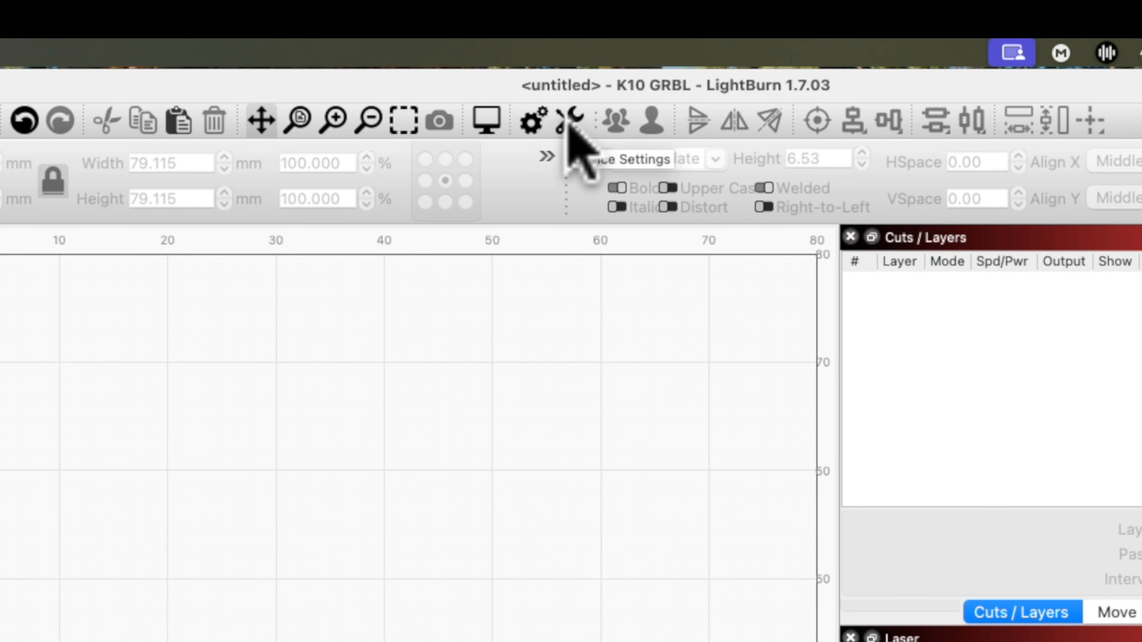
Review the K10 GRBL device settings, including the basic and additional settings, and close them unchanged.
{"action": "left_click", "coordinate": [567, 126]}
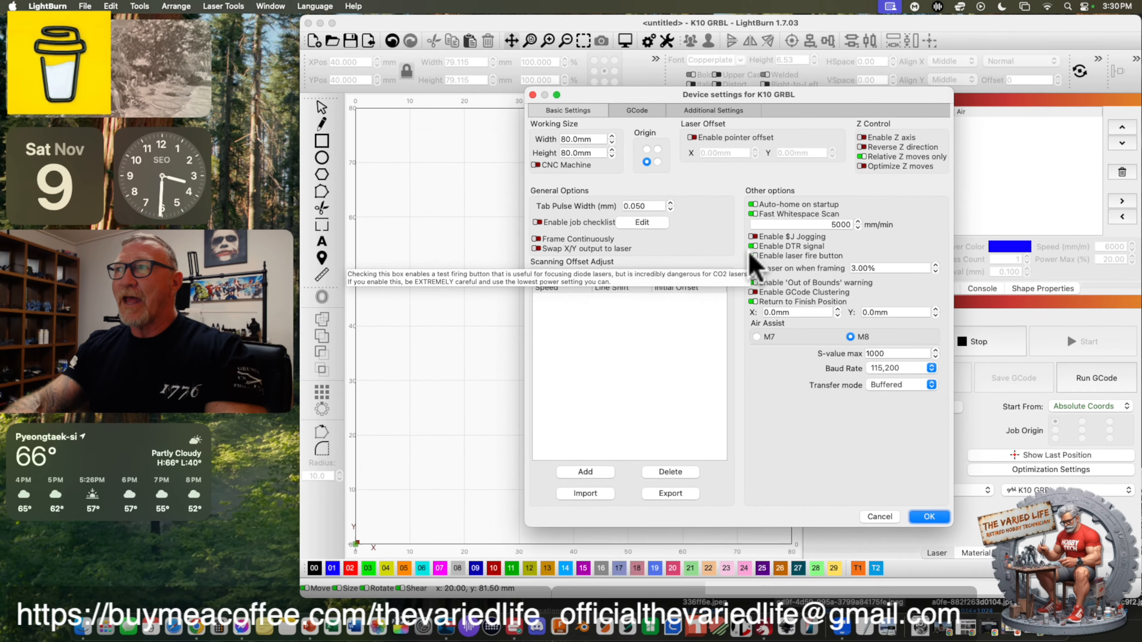
{"action": "left_click", "coordinate": [558, 48]}
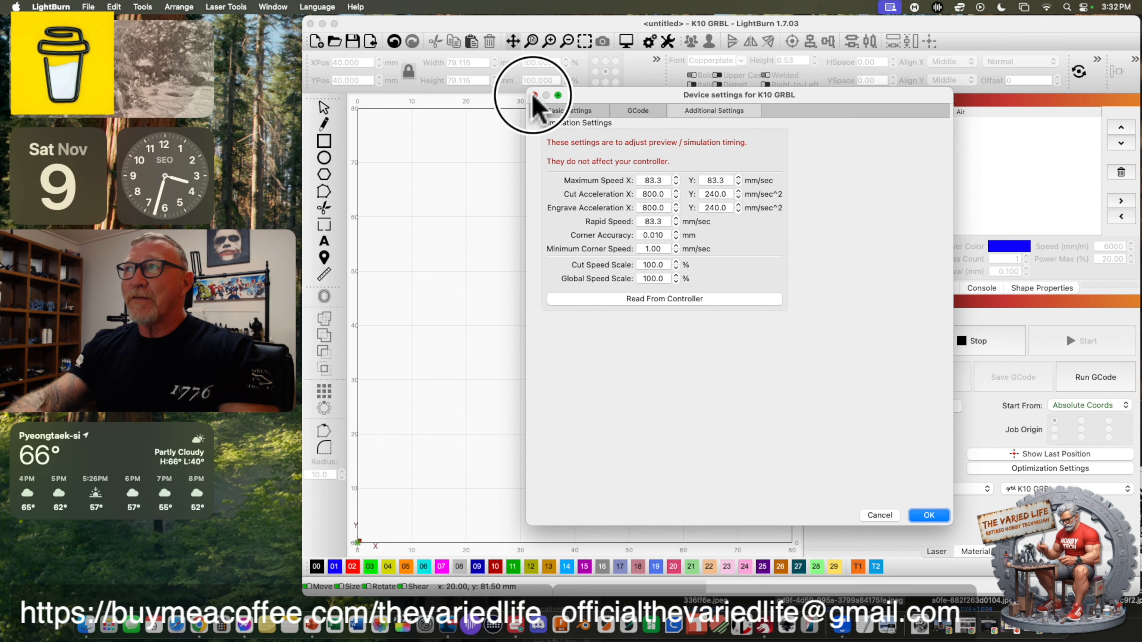
{"action": "left_click", "coordinate": [534, 95]}
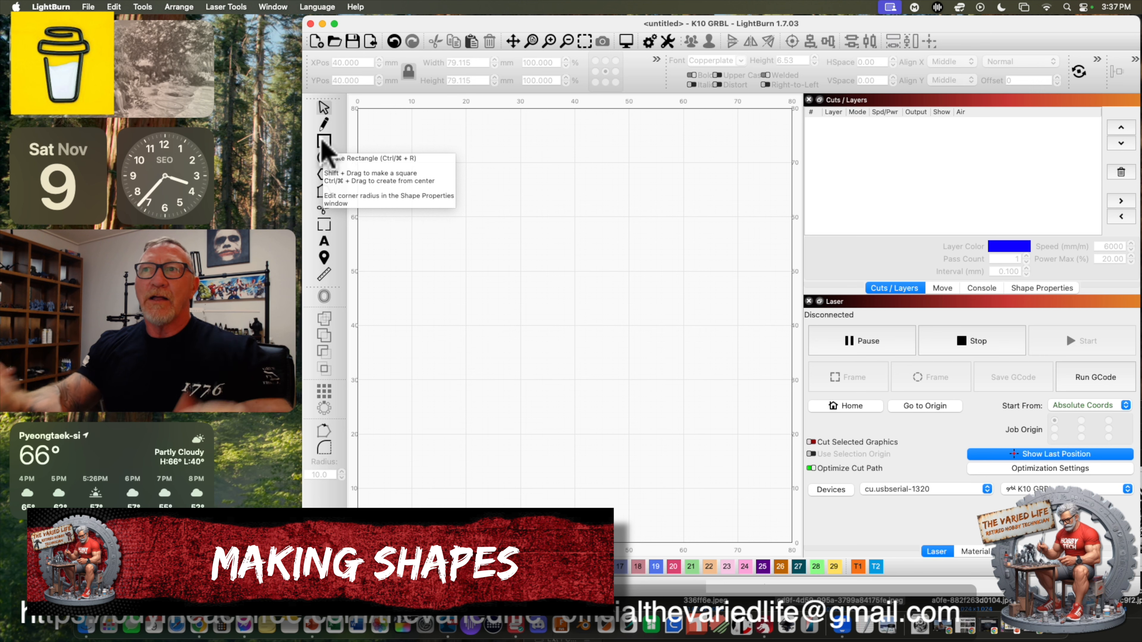
Draw a square about 55.5 mm wide on the workspace and undo it.
{"action": "left_click", "coordinate": [324, 142]}
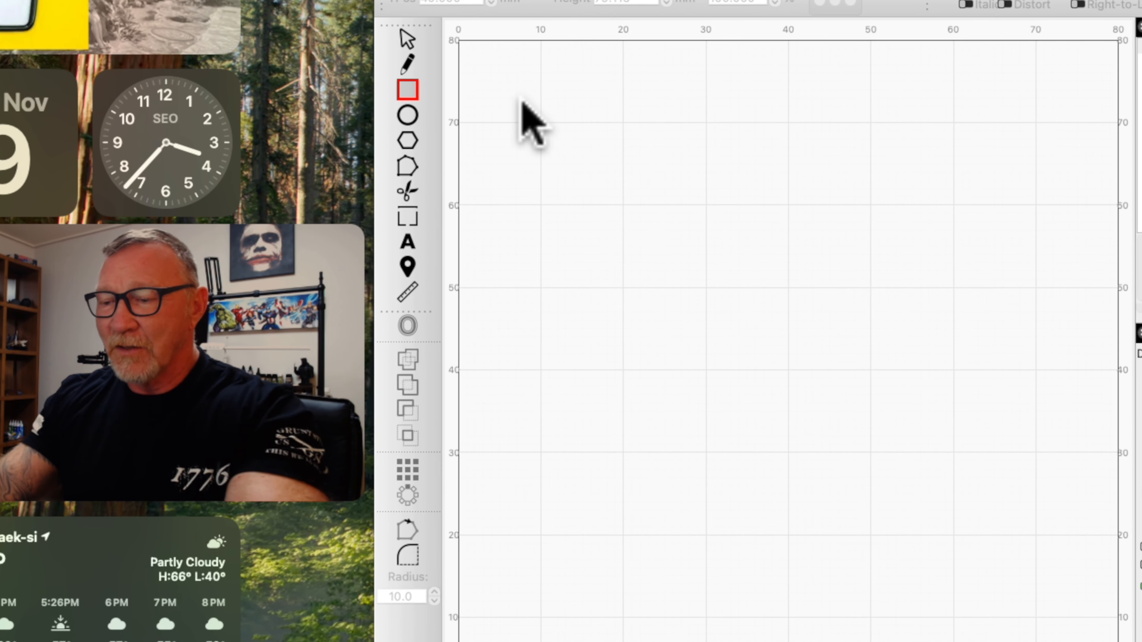
{"action": "left_click_drag", "start_coordinate": [520, 102], "coordinate": [978, 560]}
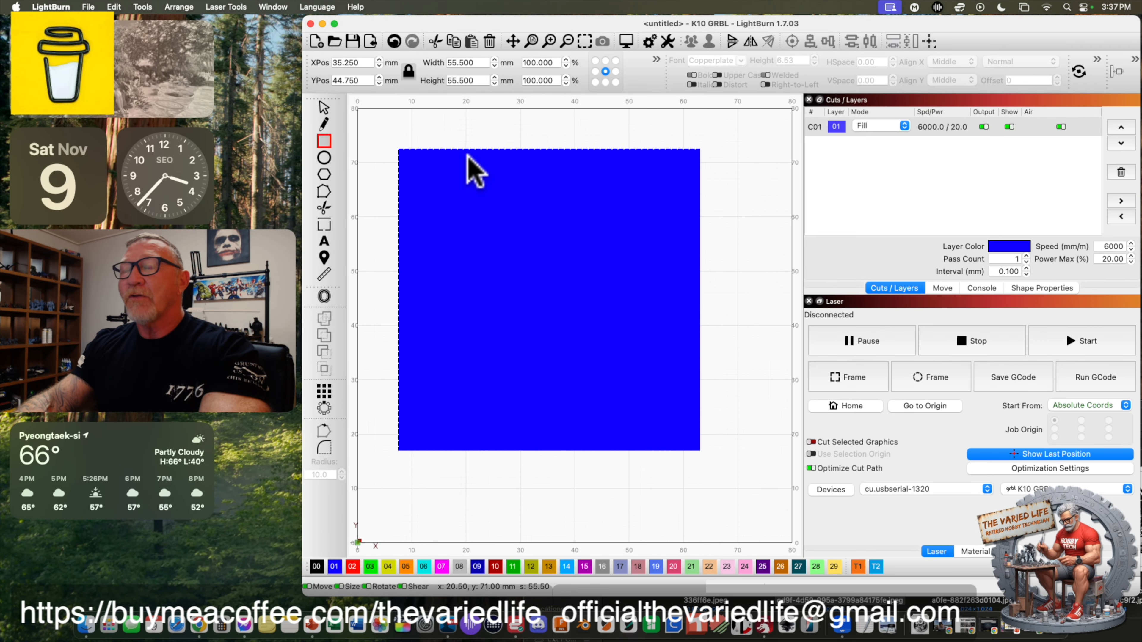
{"action": "key", "text": "super+z"}
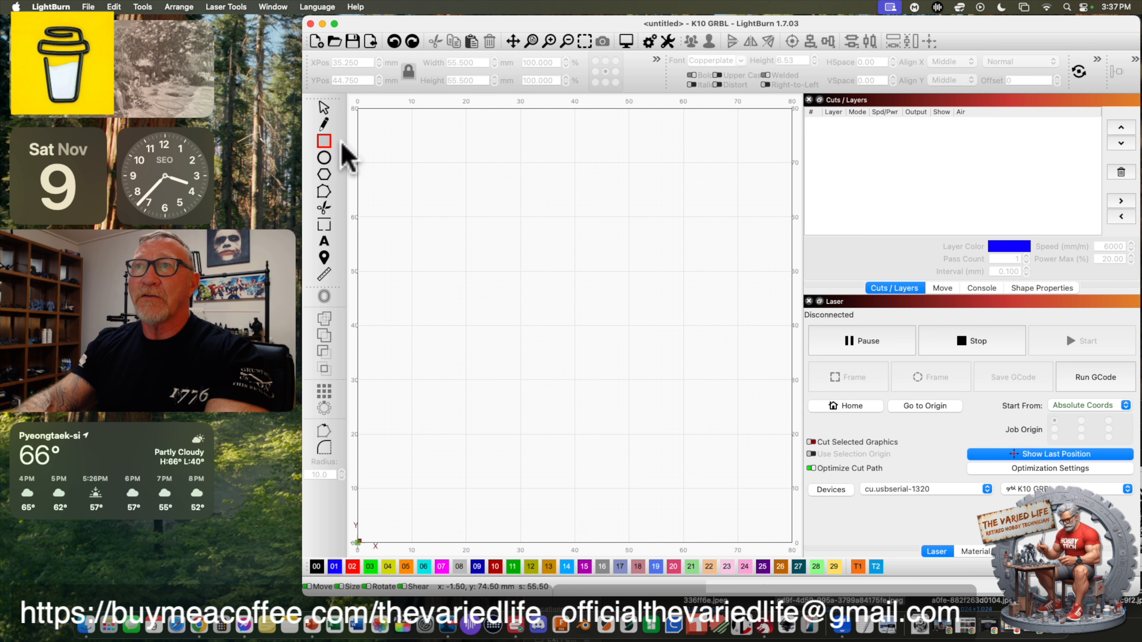
Draw a wide rectangle in the upper workspace, resize it to about 52.5 × 24.4 mm, and delete it.
{"action": "mouse_move", "coordinate": [420, 176]}
{"action": "left_mouse_down"}
{"action": "mouse_move", "coordinate": [548, 408]}
{"action": "mouse_move", "coordinate": [803, 344]}
{"action": "mouse_move", "coordinate": [741, 219]}
{"action": "mouse_move", "coordinate": [732, 155]}
{"action": "mouse_move", "coordinate": [729, 388]}
{"action": "mouse_move", "coordinate": [470, 378]}
{"action": "mouse_move", "coordinate": [585, 377]}
{"action": "mouse_move", "coordinate": [730, 347]}
{"action": "mouse_move", "coordinate": [701, 198]}
{"action": "left_mouse_up"}
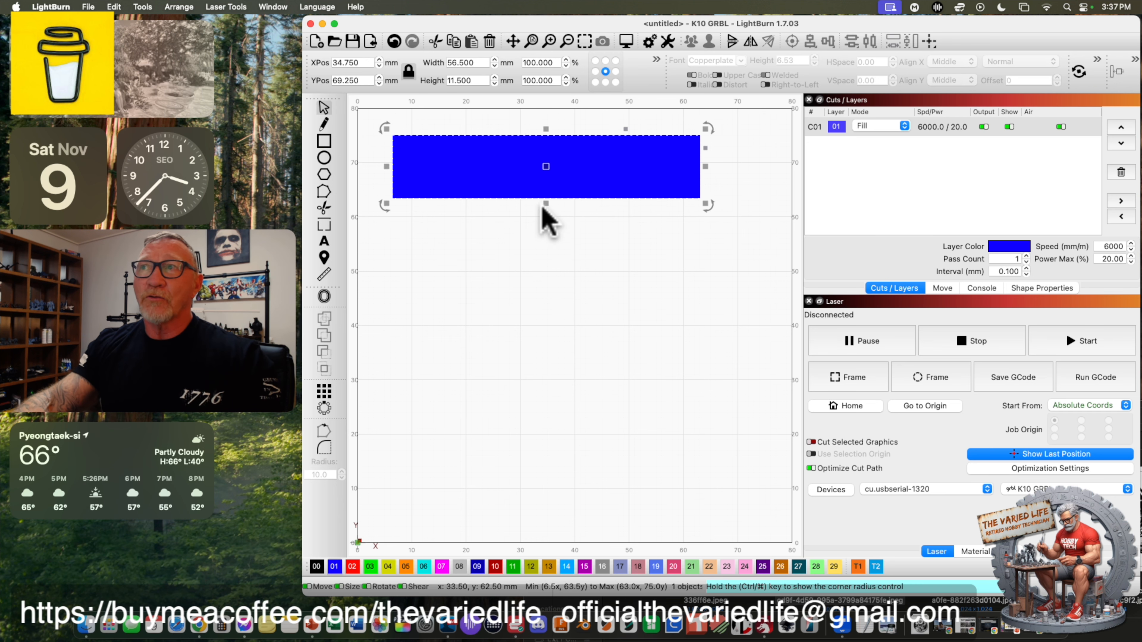
{"action": "left_click_drag", "start_coordinate": [548, 207], "coordinate": [585, 288]}
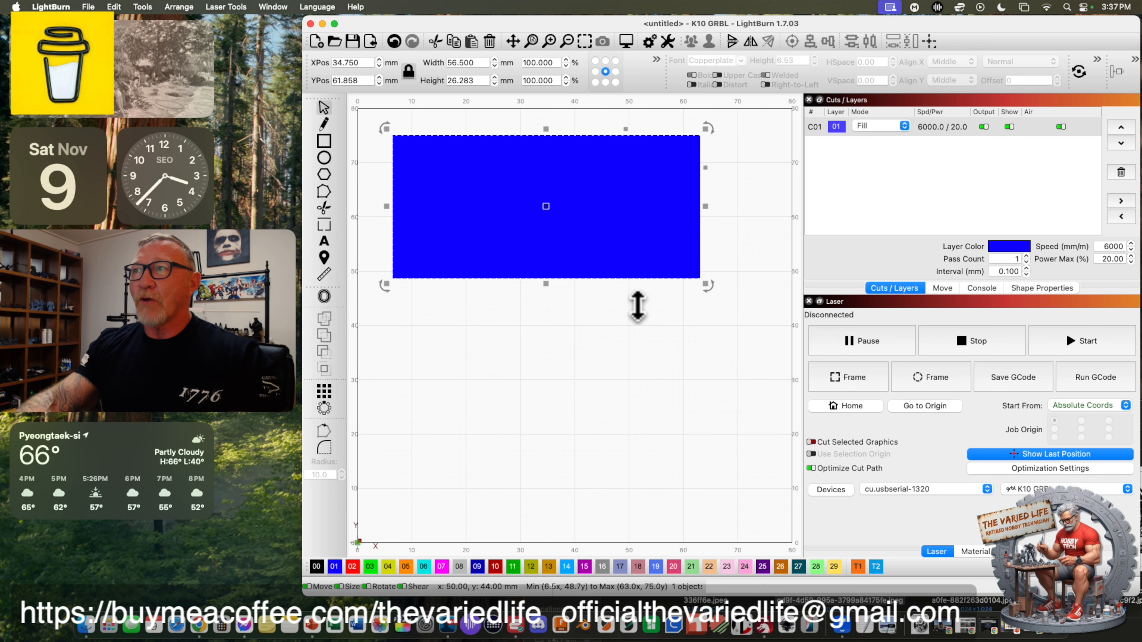
{"action": "left_click_drag", "start_coordinate": [517, 184], "coordinate": [569, 270]}
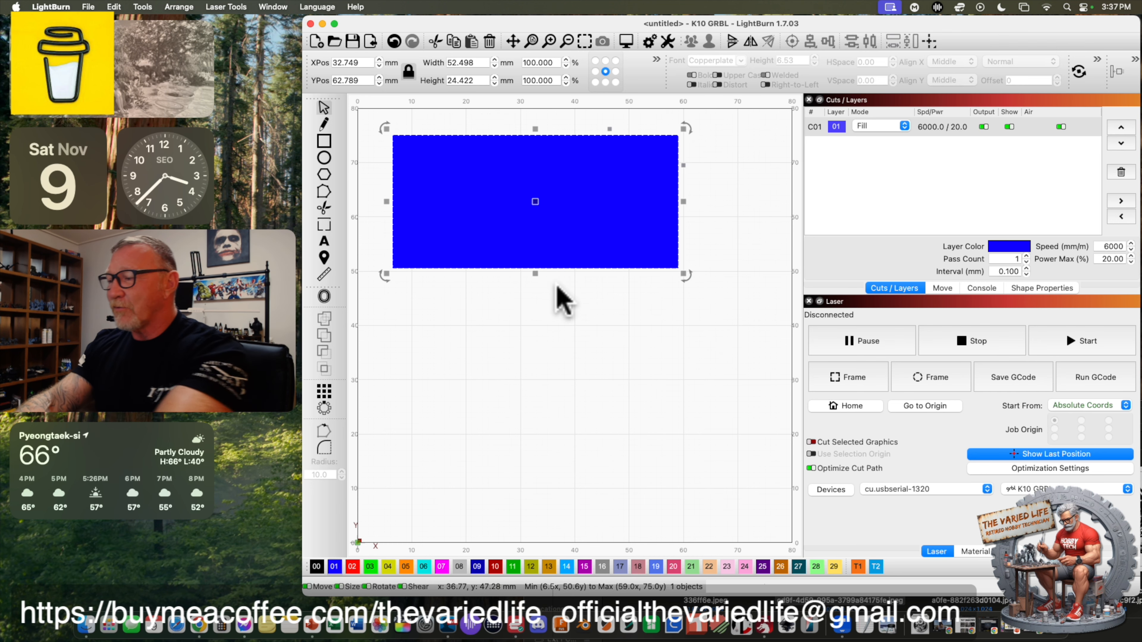
{"action": "key", "text": "Delete"}
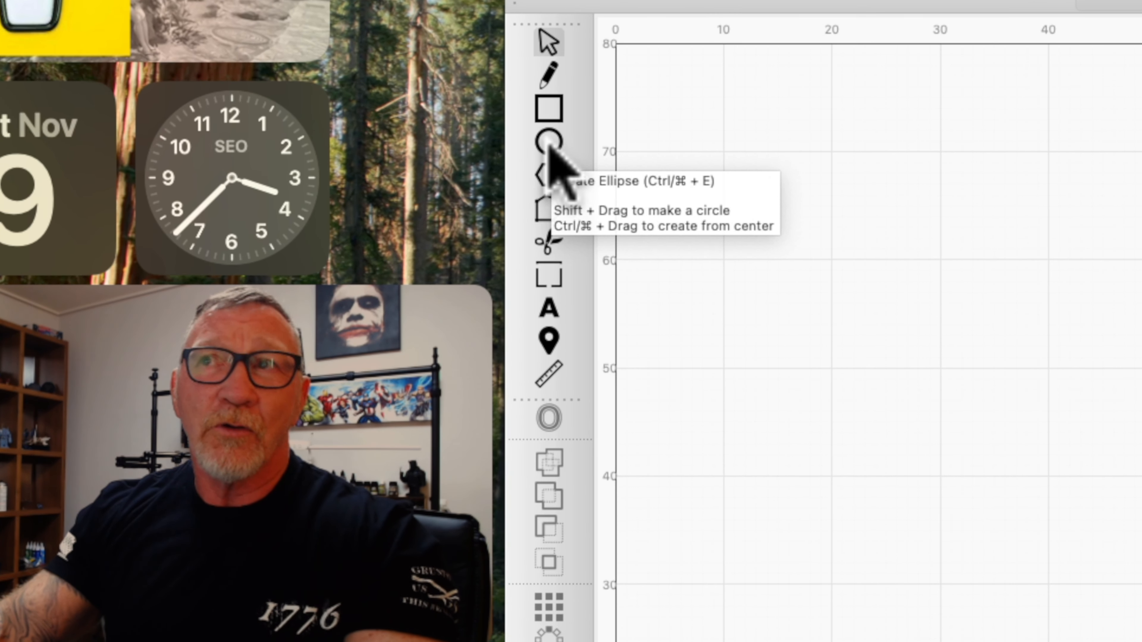
Draw a circle about 75.5 mm across and scale it down to about 45.4 mm toward the workspace's upper-left corner.
{"action": "left_click", "coordinate": [550, 144]}
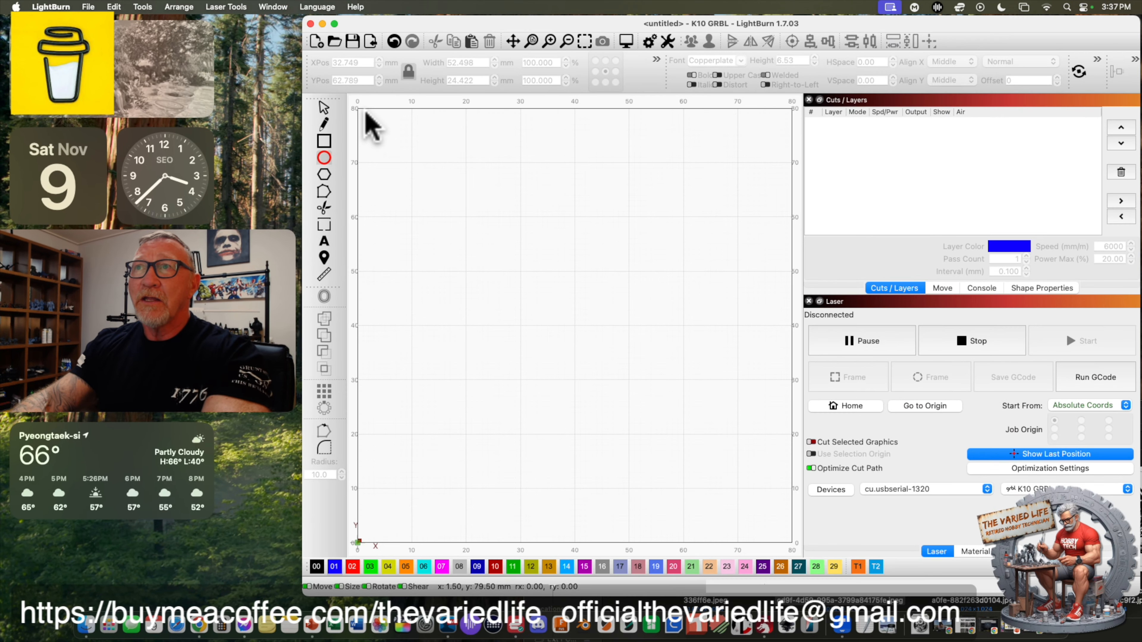
{"action": "left_click_drag", "start_coordinate": [586, 54], "coordinate": [1019, 515]}
{"action": "left_click_drag", "start_coordinate": [603, 373], "coordinate": [774, 522]}
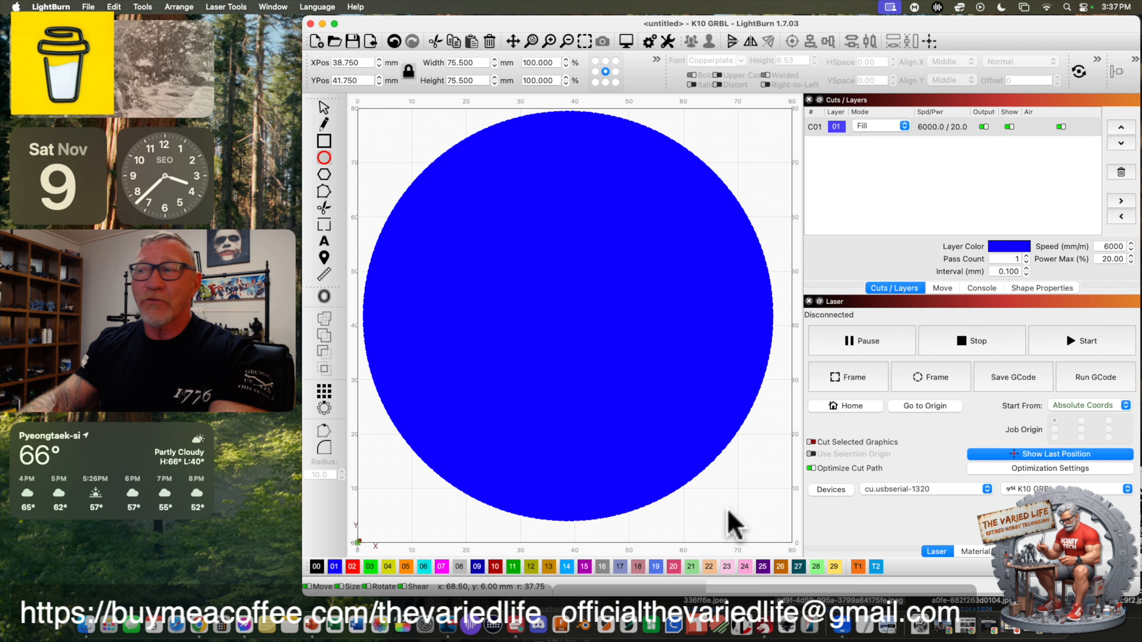
{"action": "left_click", "coordinate": [324, 108]}
{"action": "left_click_drag", "start_coordinate": [780, 529], "coordinate": [557, 367]}
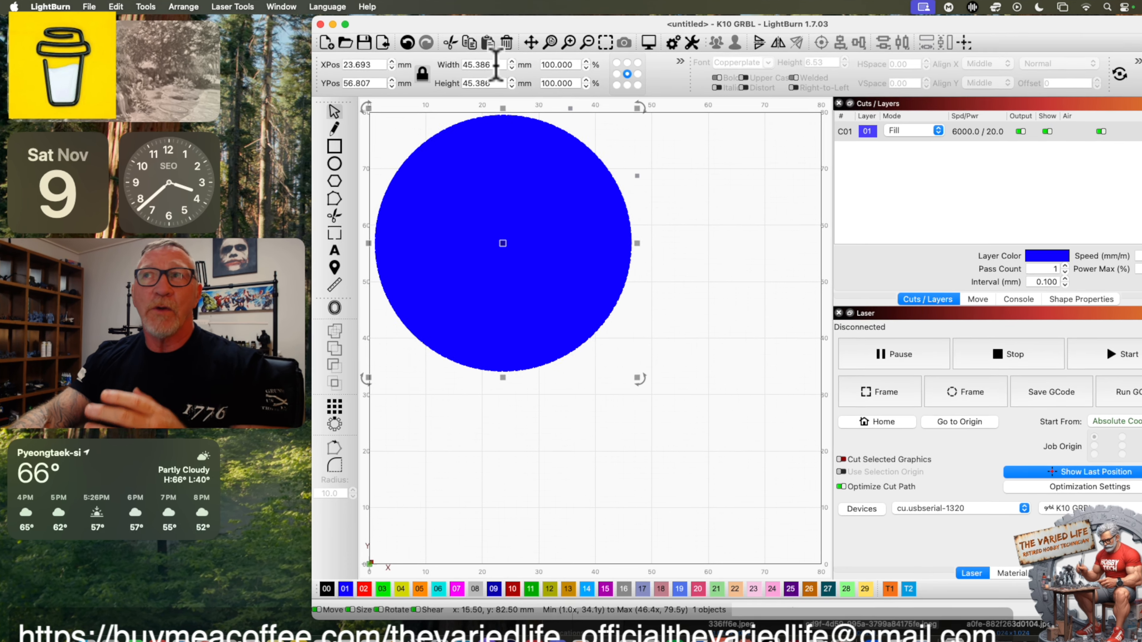
Set the circle's width to 50 mm with the aspect ratio locked and move its center to about X 39, Y 48 mm.
{"action": "left_click_drag", "start_coordinate": [480, 62], "coordinate": [414, 66]}
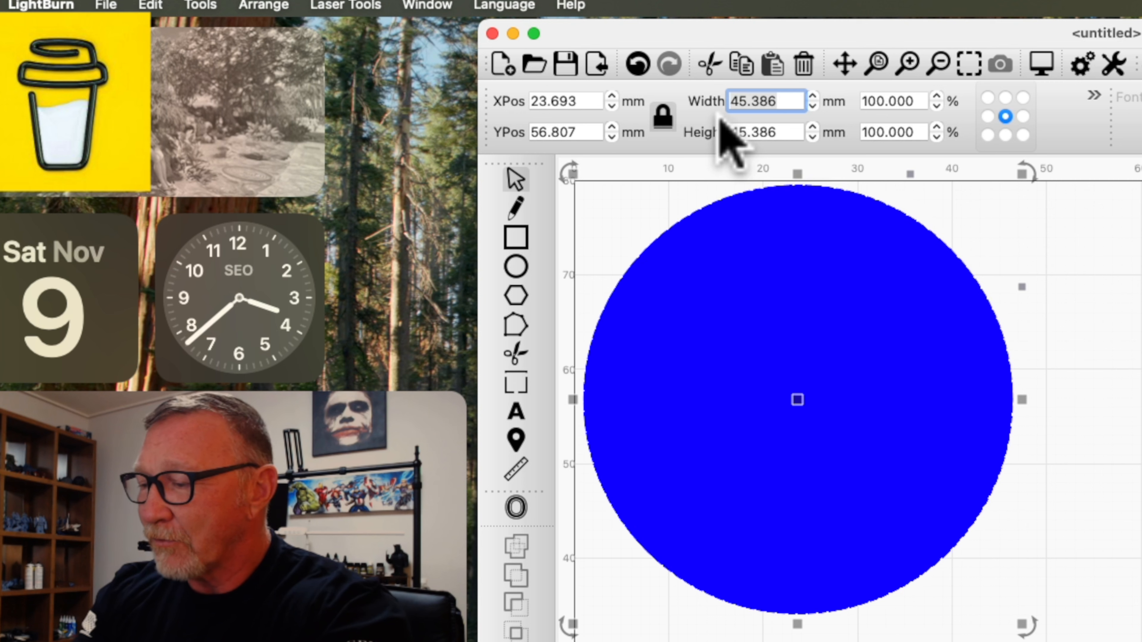
{"action": "type", "text": "50"}
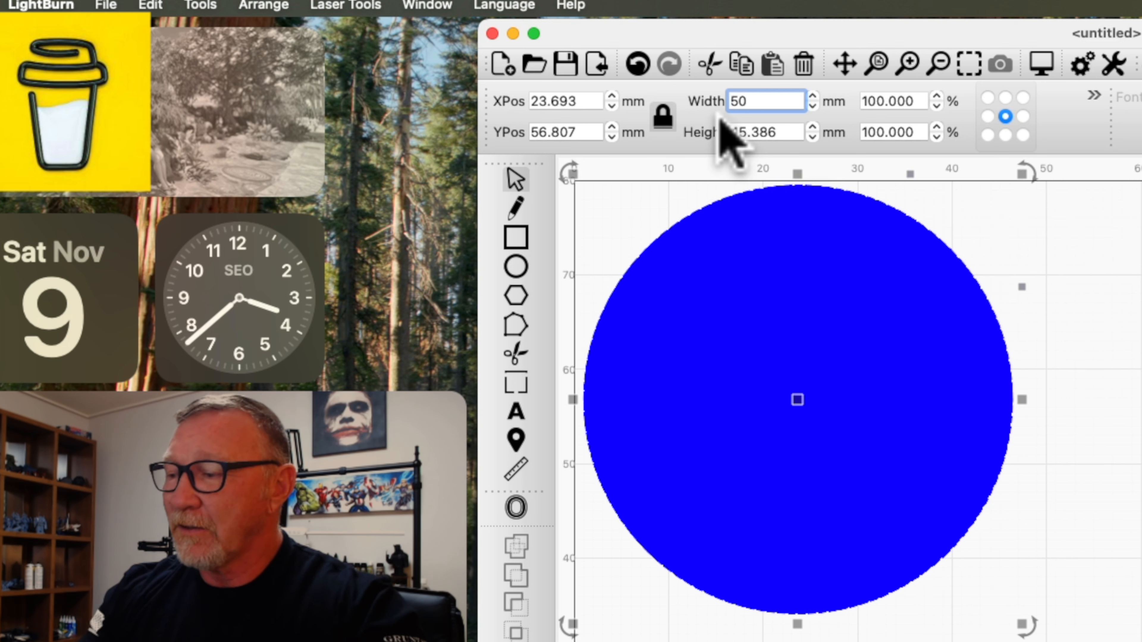
{"action": "key", "text": "Return"}
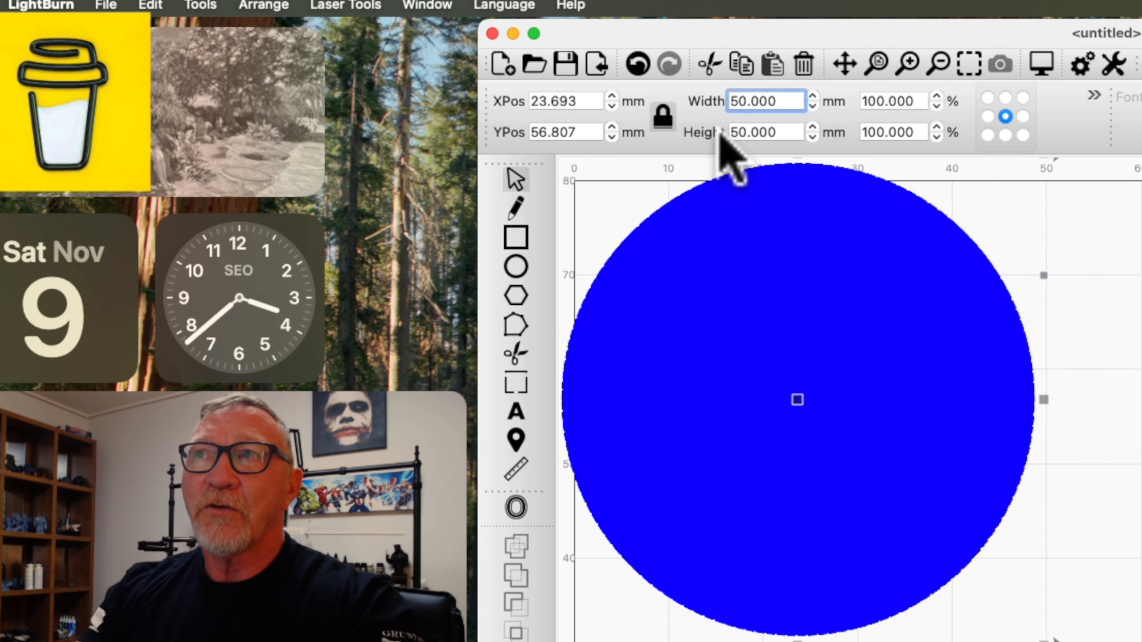
{"action": "left_click_drag", "start_coordinate": [798, 401], "coordinate": [947, 478]}
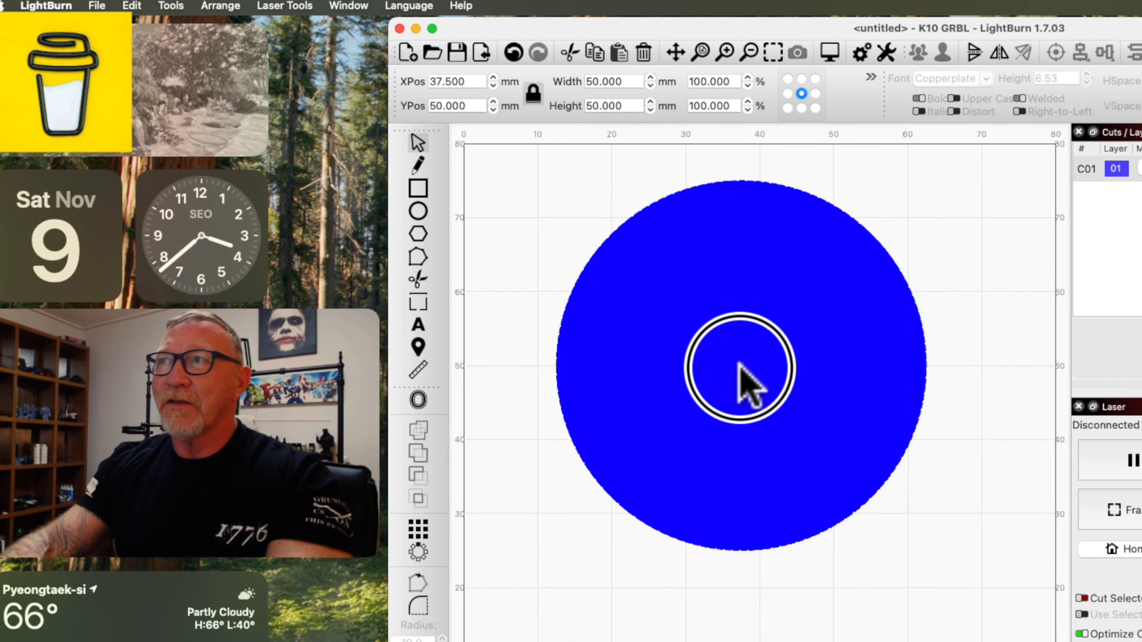
{"action": "left_click_drag", "start_coordinate": [602, 306], "coordinate": [600, 309]}
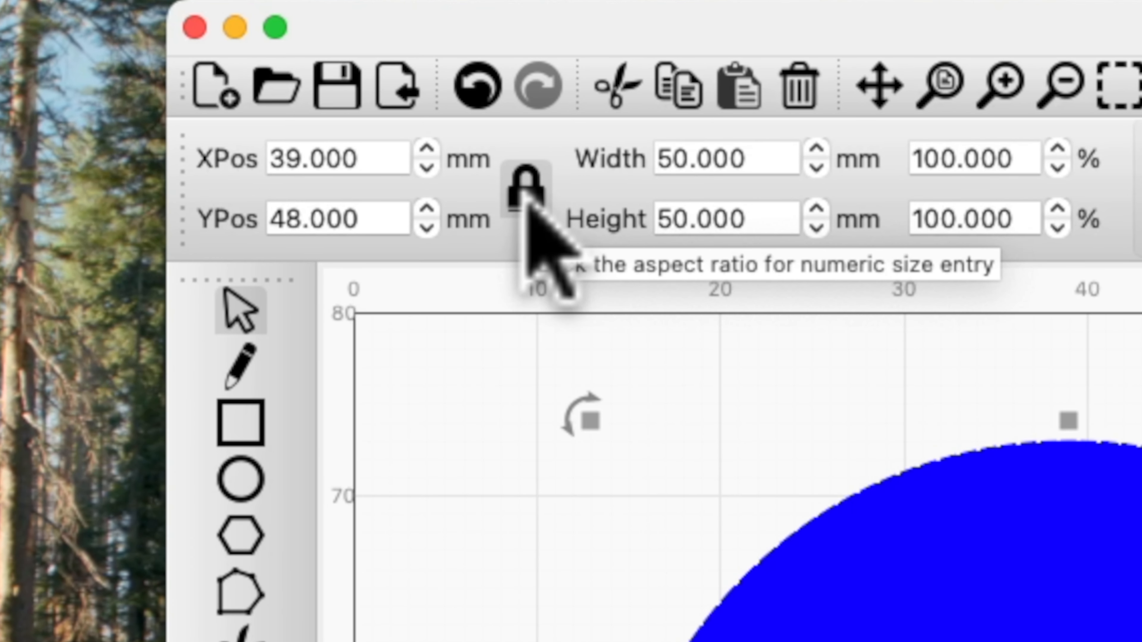
Set the circle's width to 75 mm with the aspect ratio unlocked, and stretch the resulting ellipse with its sizing handles.
{"action": "left_click", "coordinate": [526, 194]}
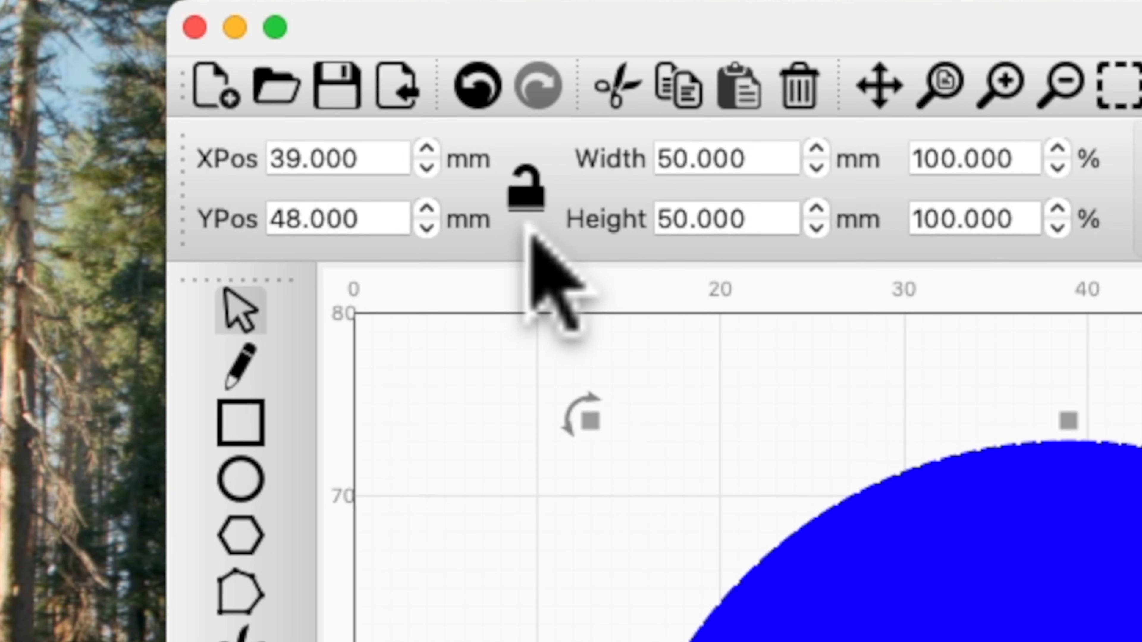
{"action": "left_click_drag", "start_coordinate": [760, 165], "coordinate": [594, 173]}
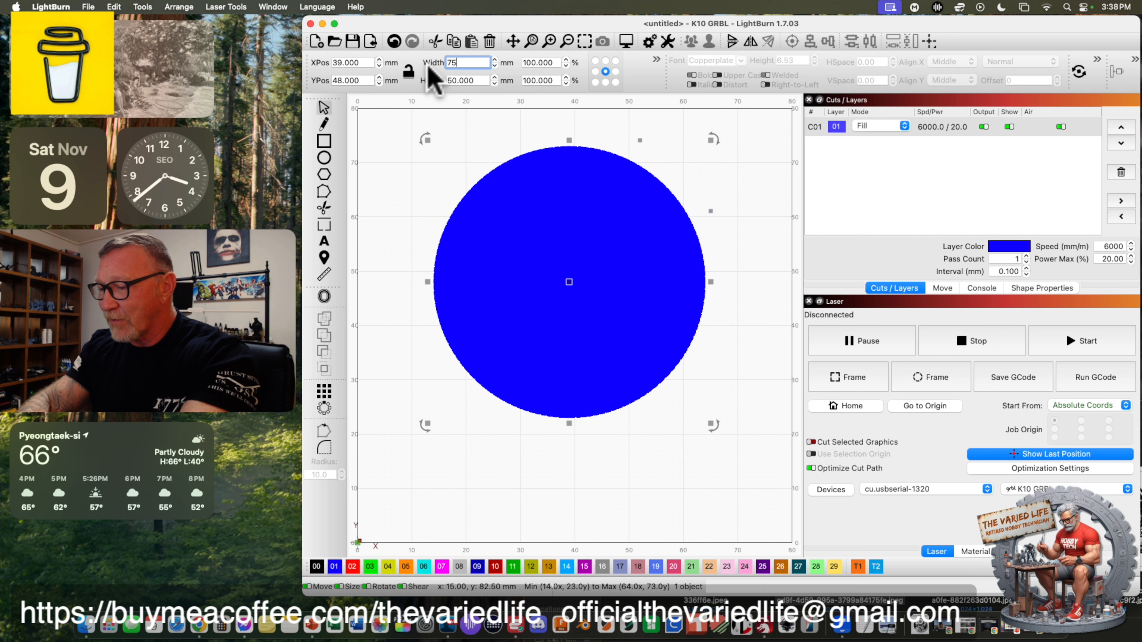
{"action": "type", "text": "75"}
{"action": "key", "text": "Return"}
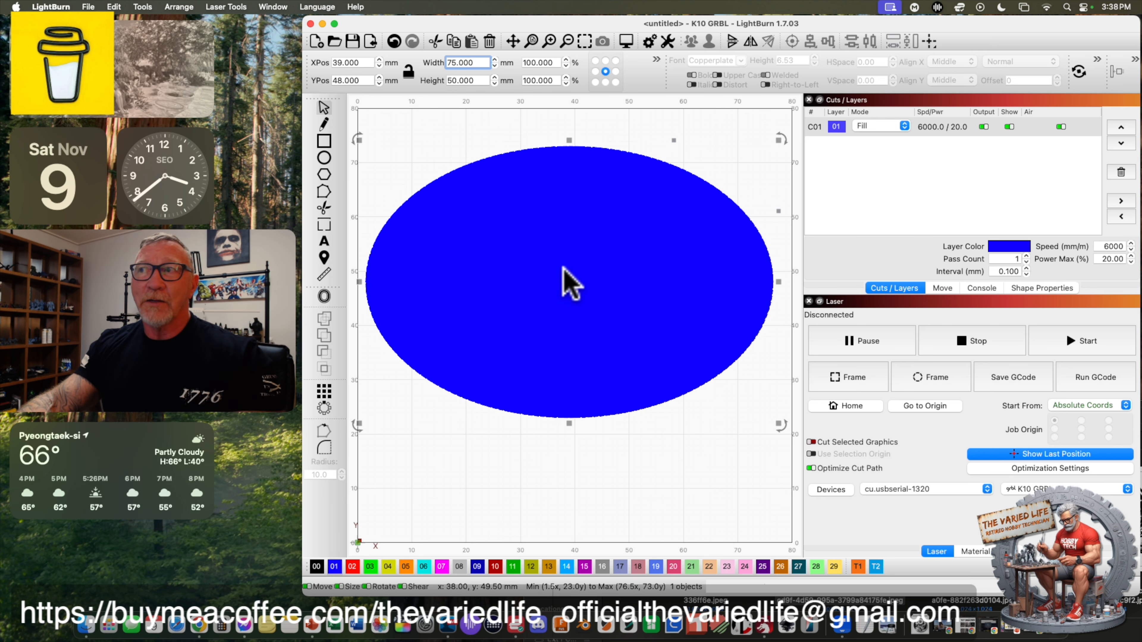
{"action": "mouse_move", "coordinate": [570, 140]}
{"action": "left_mouse_down"}
{"action": "mouse_move", "coordinate": [572, 291]}
{"action": "mouse_move", "coordinate": [572, 118]}
{"action": "left_mouse_up"}
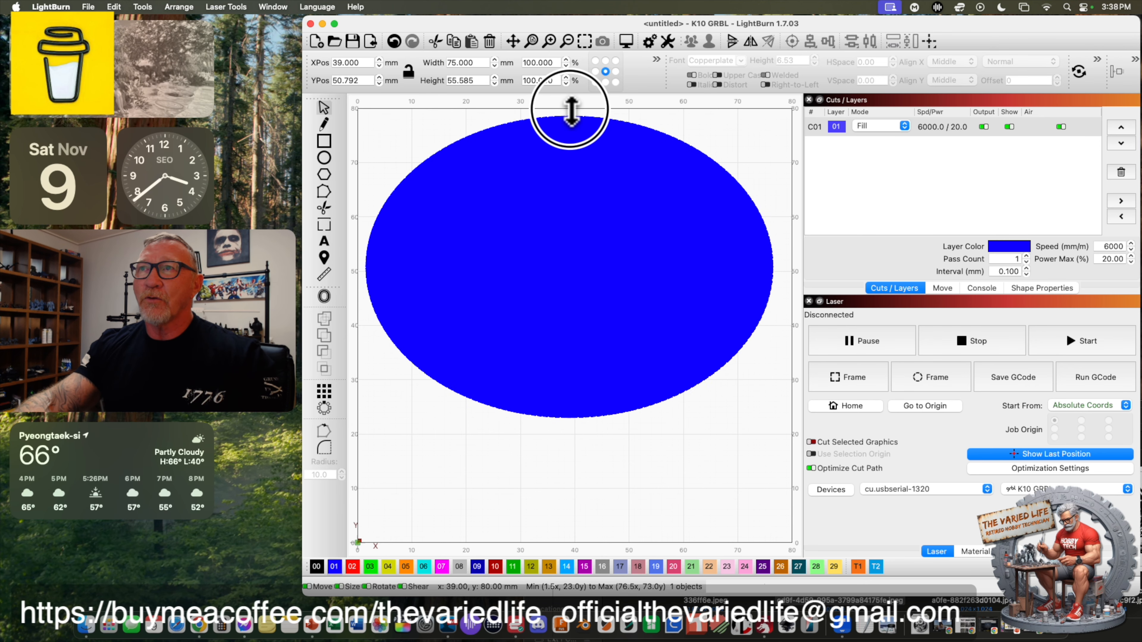
{"action": "left_click_drag", "start_coordinate": [780, 117], "coordinate": [757, 144]}
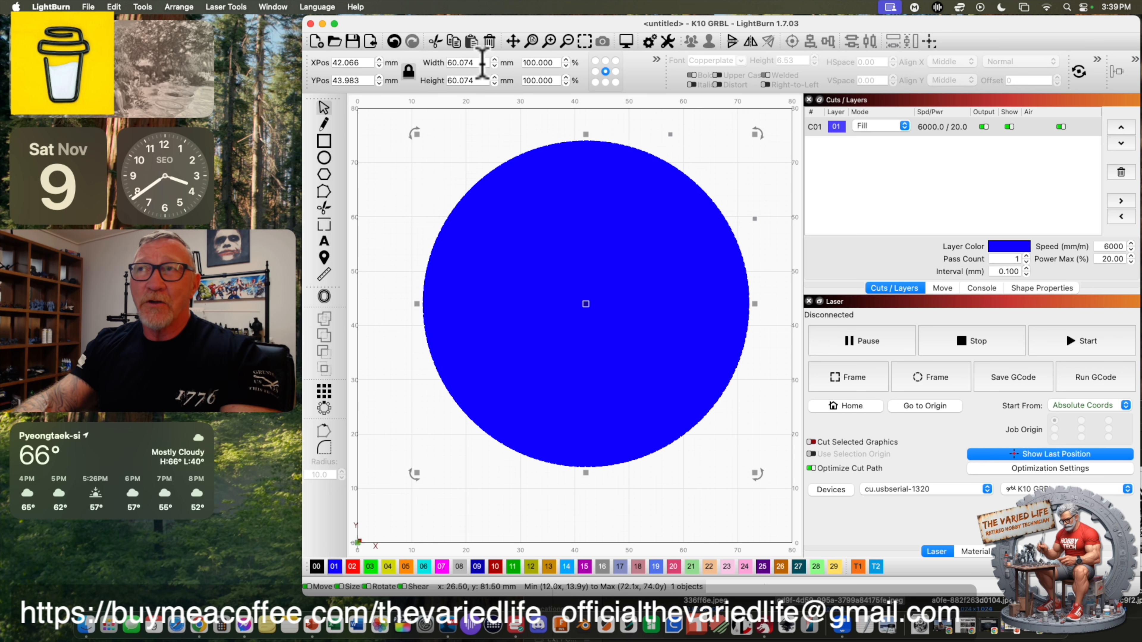
Resize the circle proportionally to a width of 50 mm.
{"action": "left_click", "coordinate": [480, 64]}
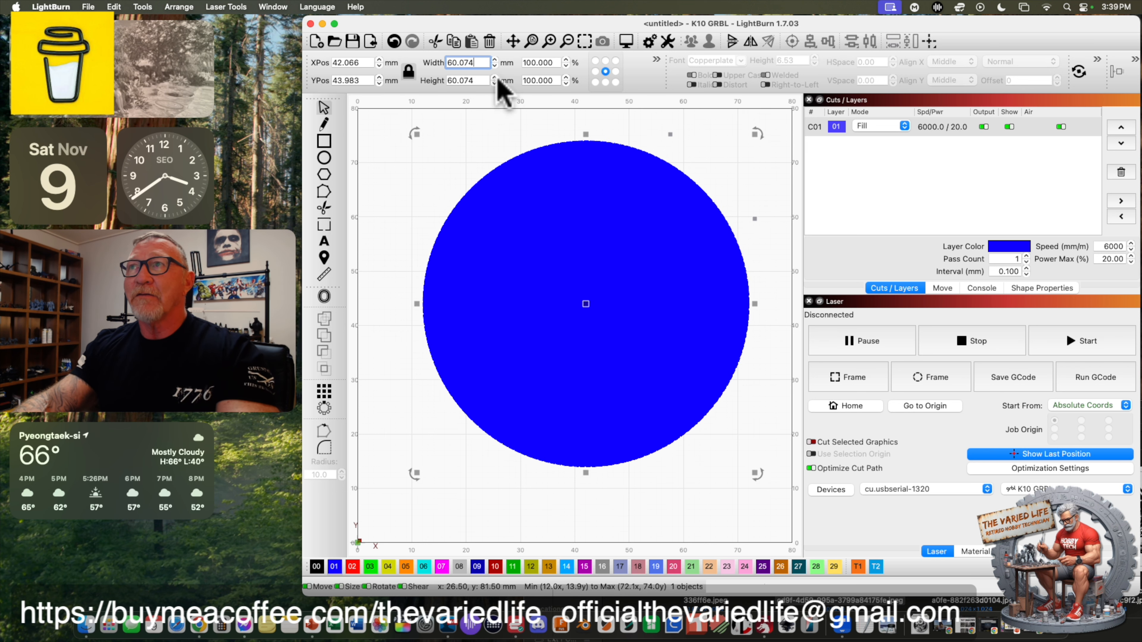
{"action": "type", "text": "50"}
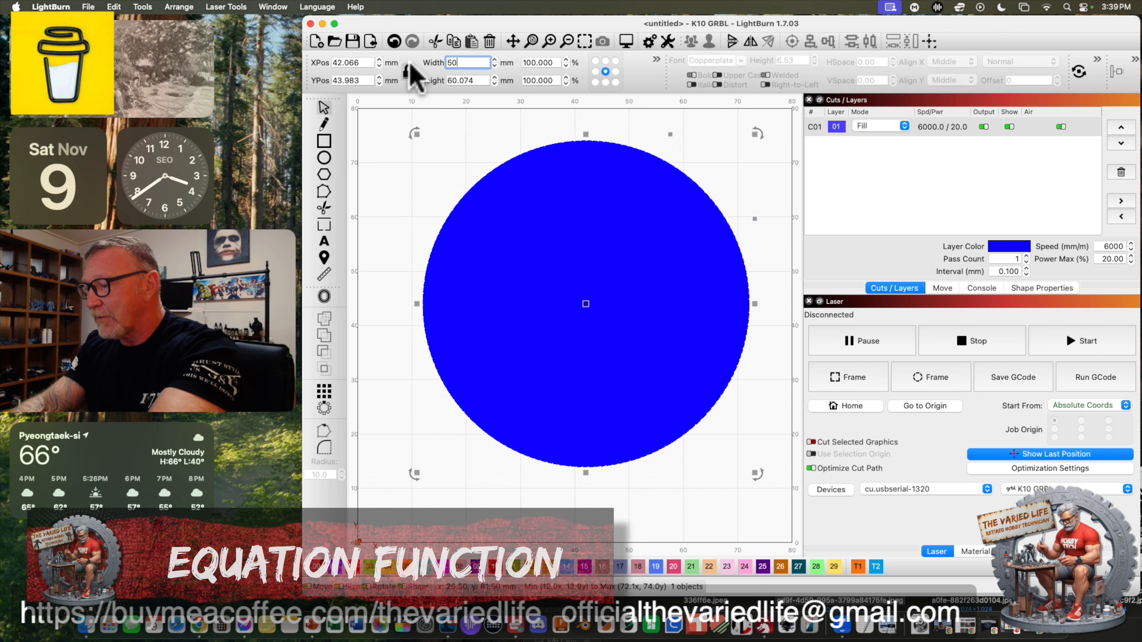
{"action": "key", "text": "Return"}
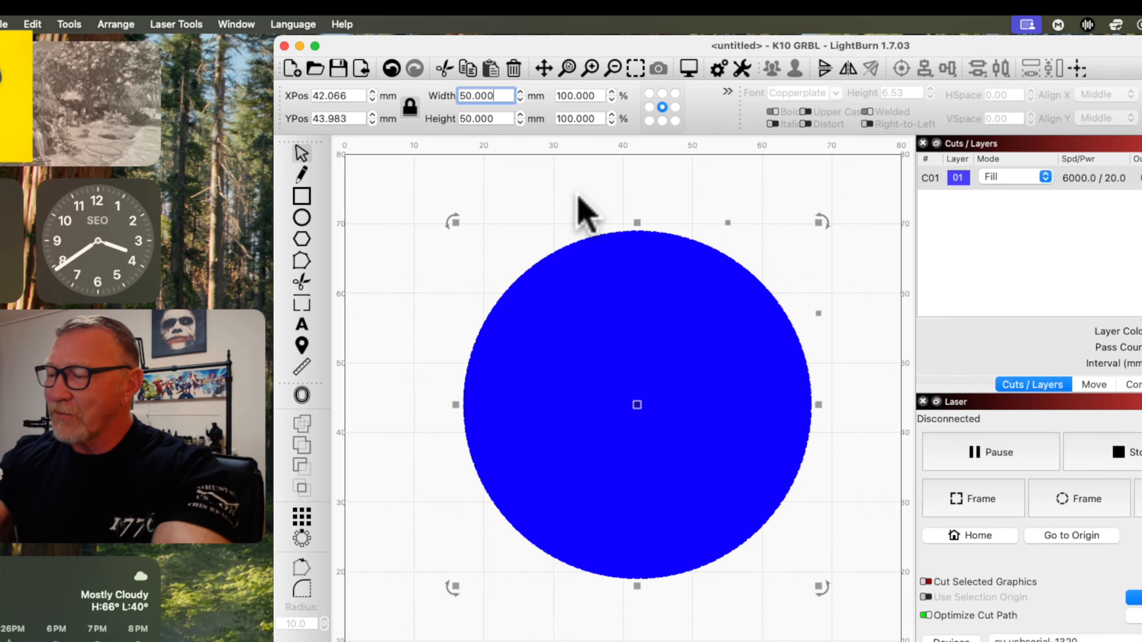
Reduce the circle's width by 10 mm using arithmetic on the current value, and add 10 mm back the same way.
{"action": "type", "text": "-"}
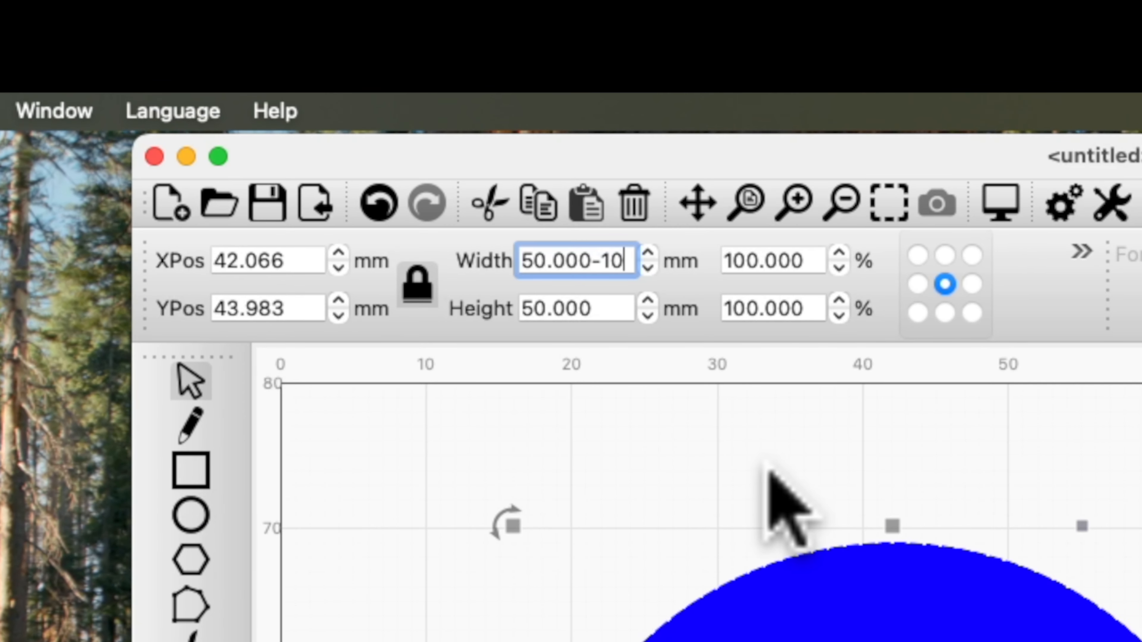
{"action": "type", "text": "10"}
{"action": "key", "text": "Return"}
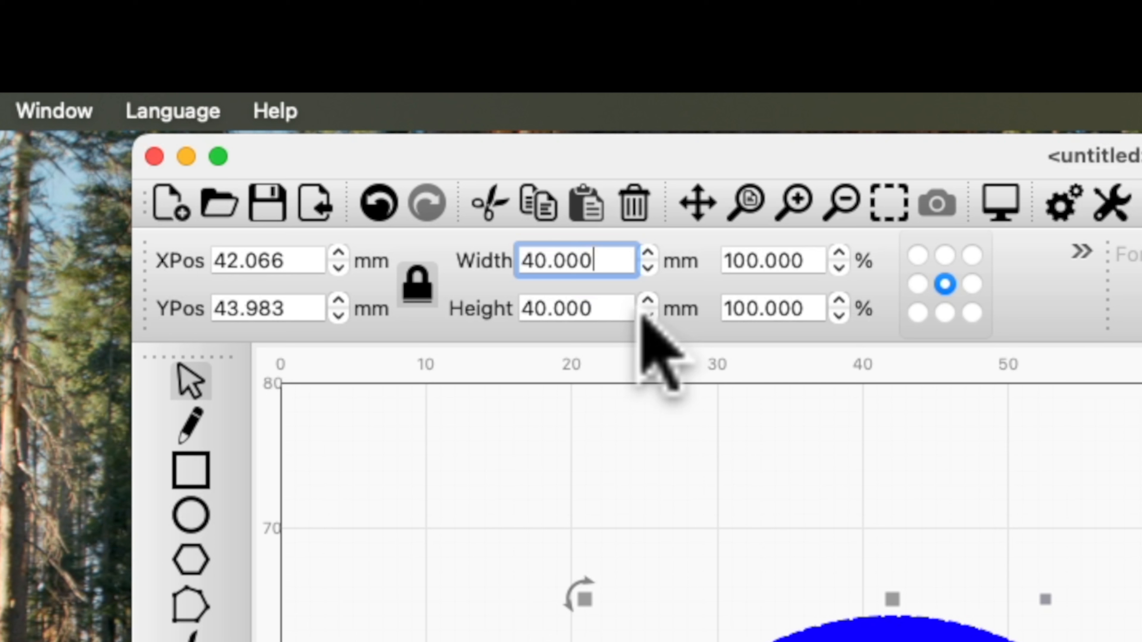
{"action": "type", "text": "+10"}
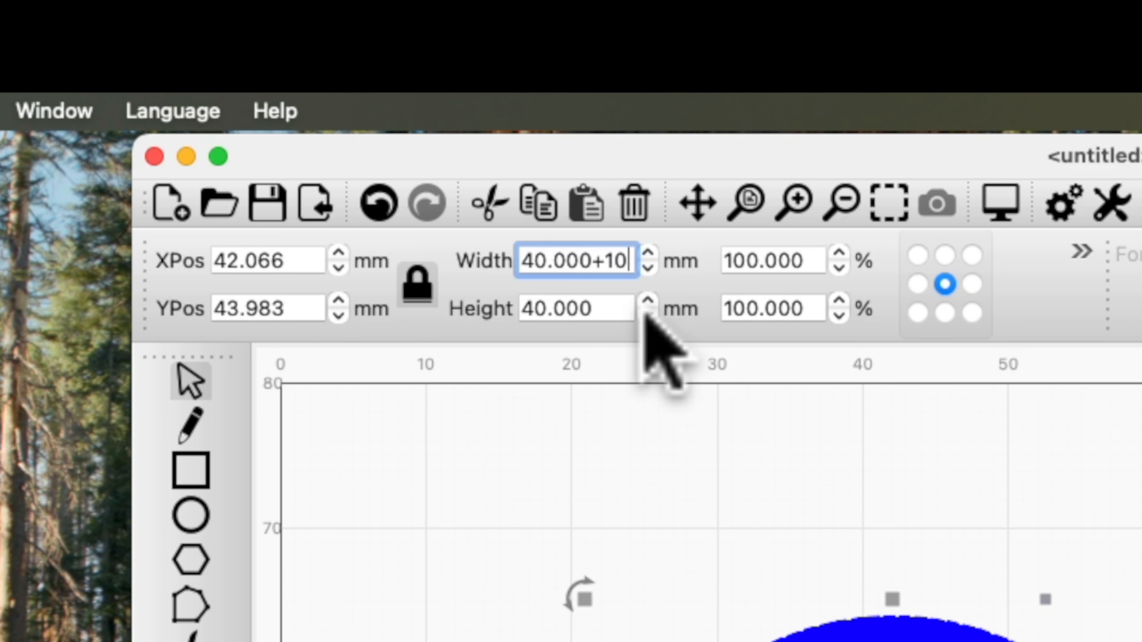
{"action": "key", "text": "Return"}
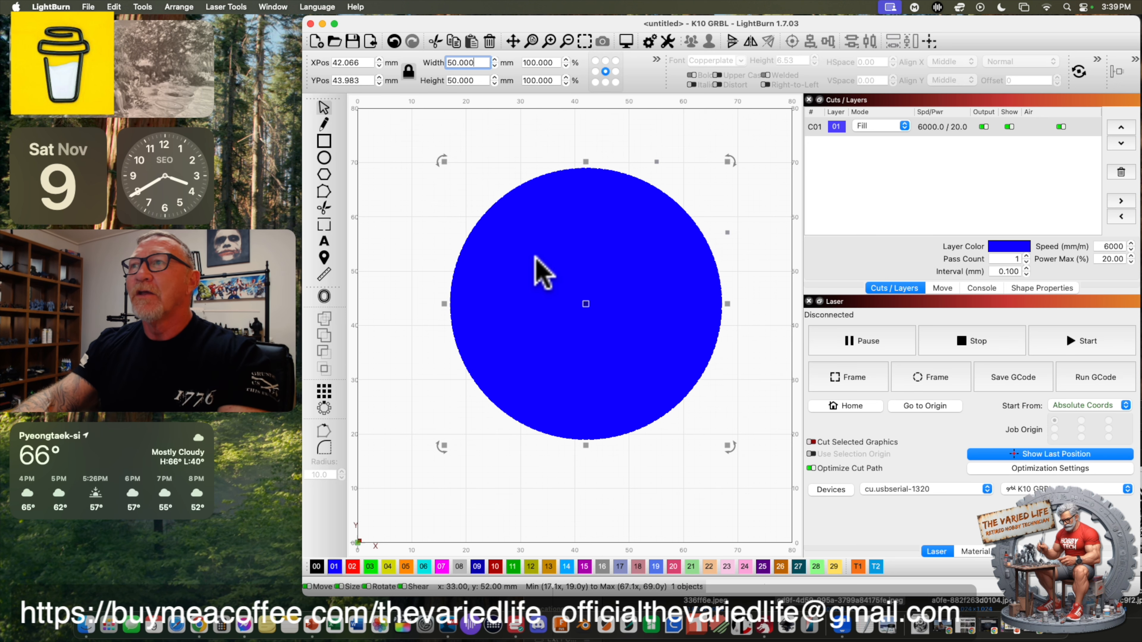
Delete the circle and draw a hexagon about 60 mm wide in its place.
{"action": "key", "text": "Delete"}
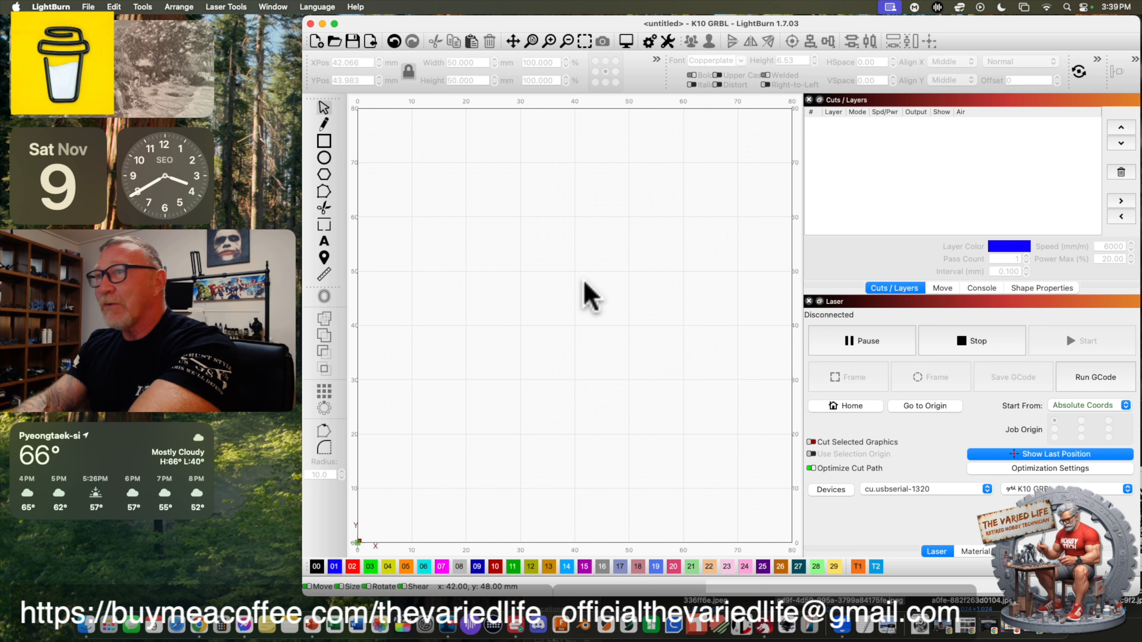
{"action": "left_click", "coordinate": [324, 177]}
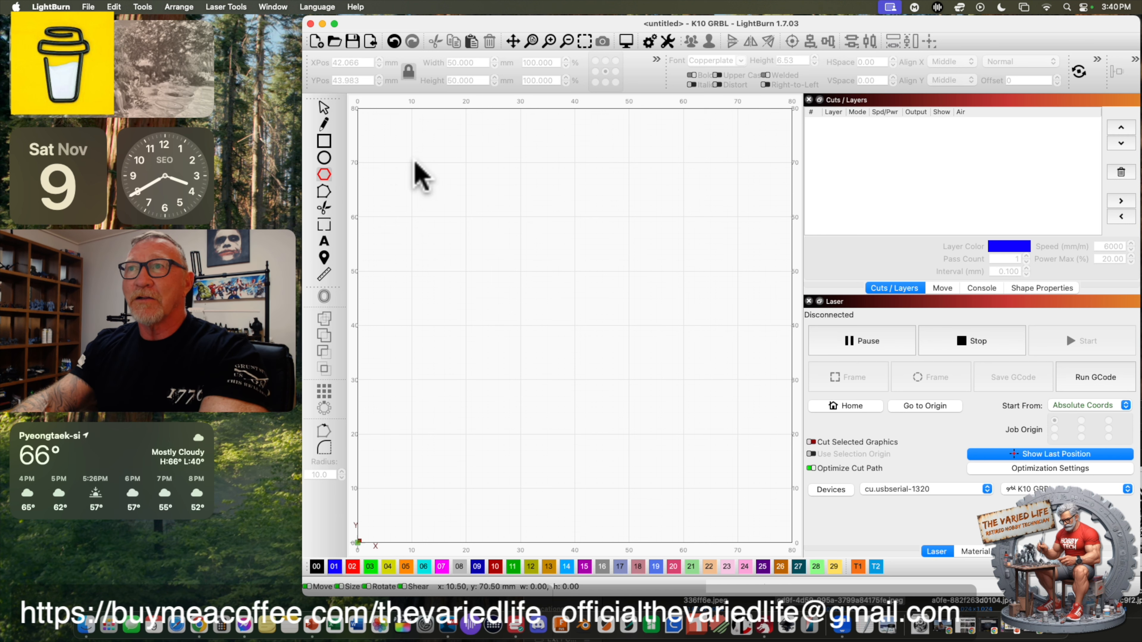
{"action": "left_click_drag", "start_coordinate": [410, 156], "coordinate": [716, 460]}
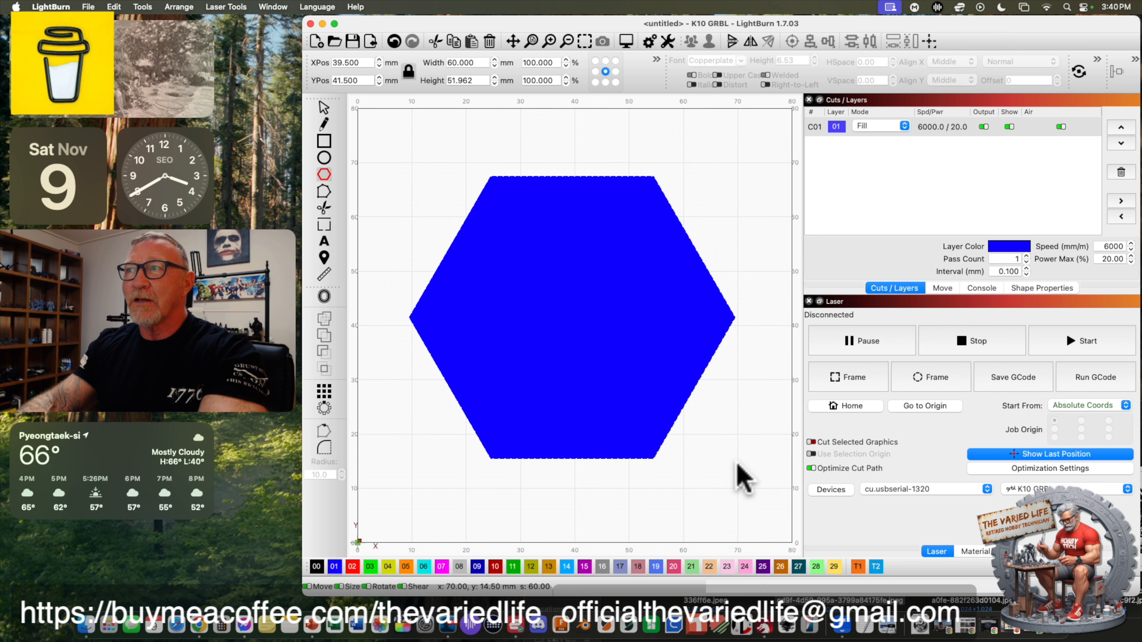
Delete the hexagon and add the text SAMPLE centered at about X 17, Y 59 mm.
{"action": "key", "text": "Delete"}
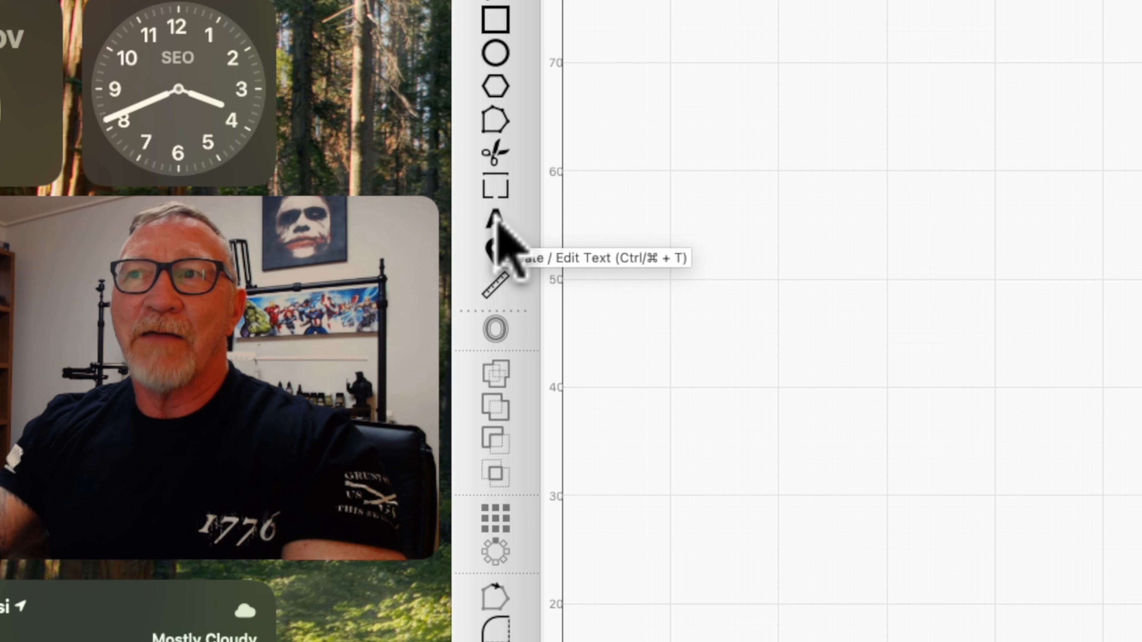
{"action": "left_click", "coordinate": [498, 224]}
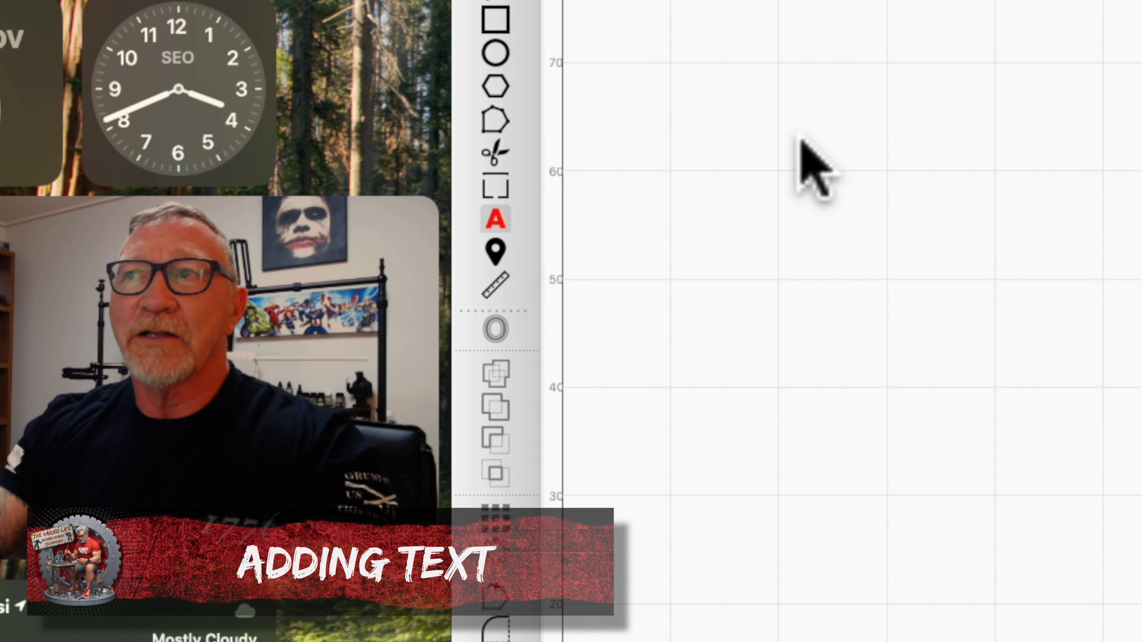
{"action": "left_click", "coordinate": [749, 180]}
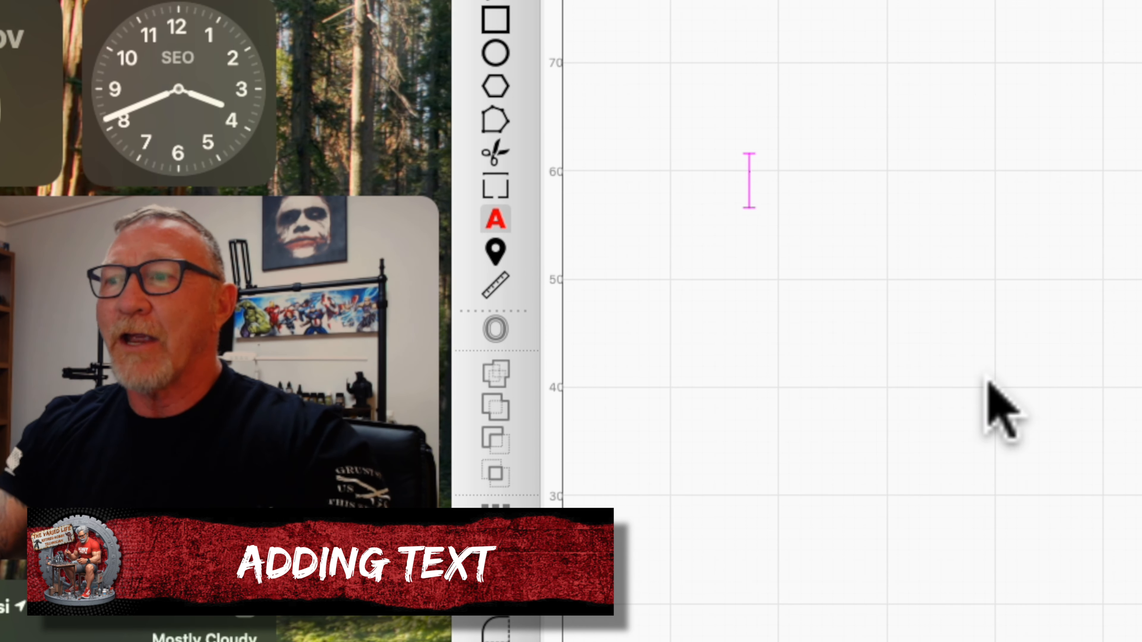
{"action": "type", "text": "SAMPLE"}
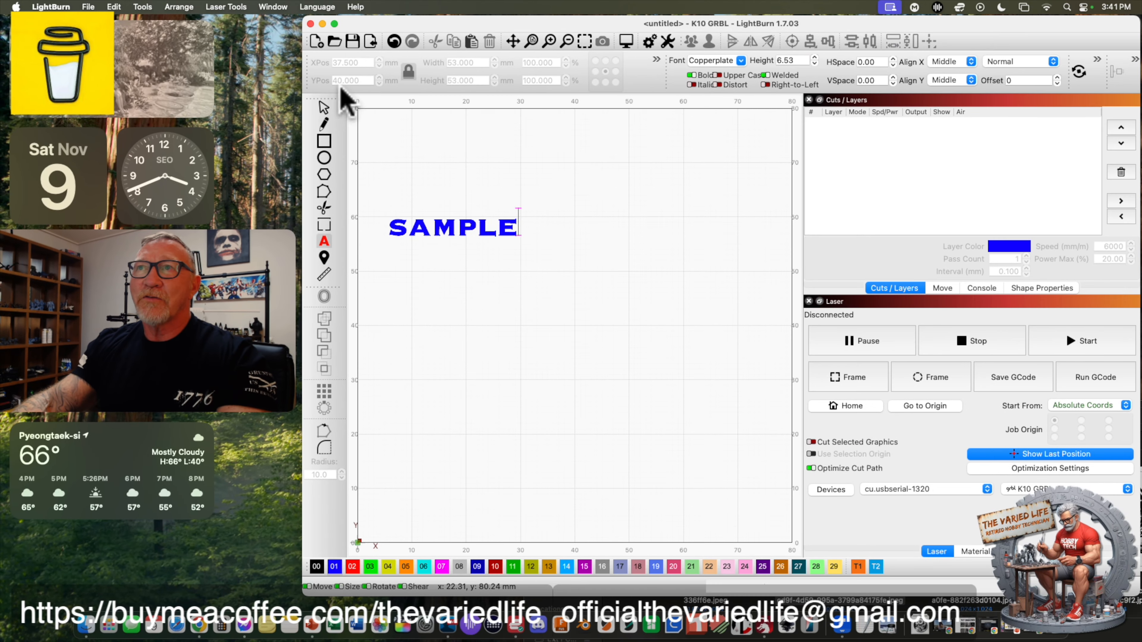
Move the SAMPLE text toward the middle of the workspace and stretch it wider and to about 7.4 mm high.
{"action": "left_click", "coordinate": [360, 76]}
{"action": "left_click_drag", "start_coordinate": [452, 230], "coordinate": [578, 235]}
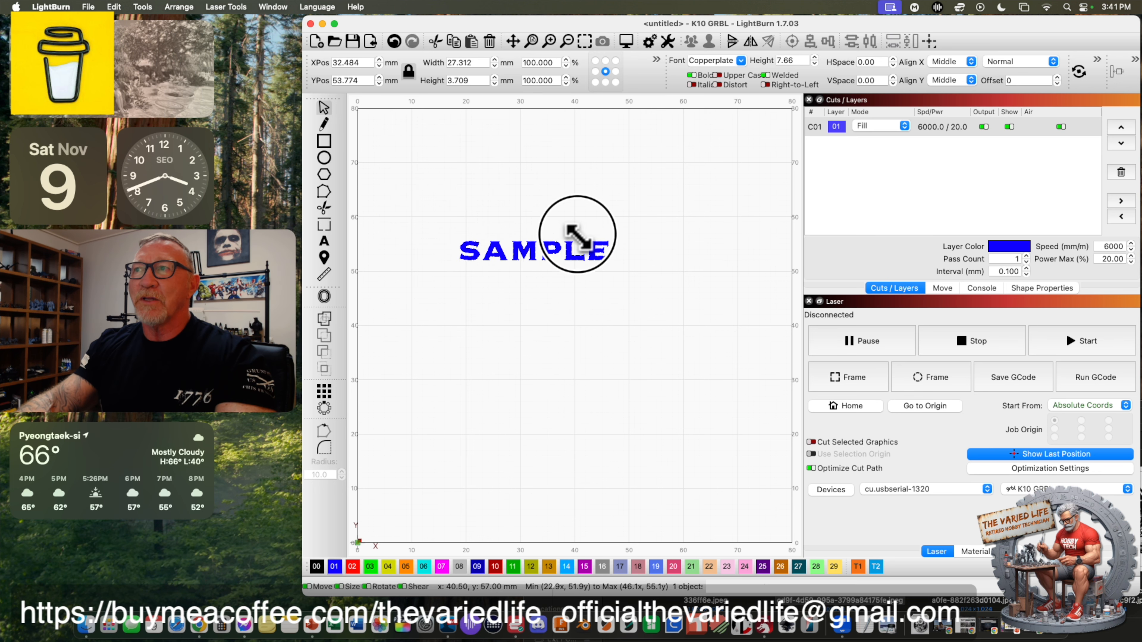
{"action": "mouse_move", "coordinate": [528, 269]}
{"action": "left_mouse_down"}
{"action": "mouse_move", "coordinate": [540, 434]}
{"action": "mouse_move", "coordinate": [520, 288]}
{"action": "left_mouse_up"}
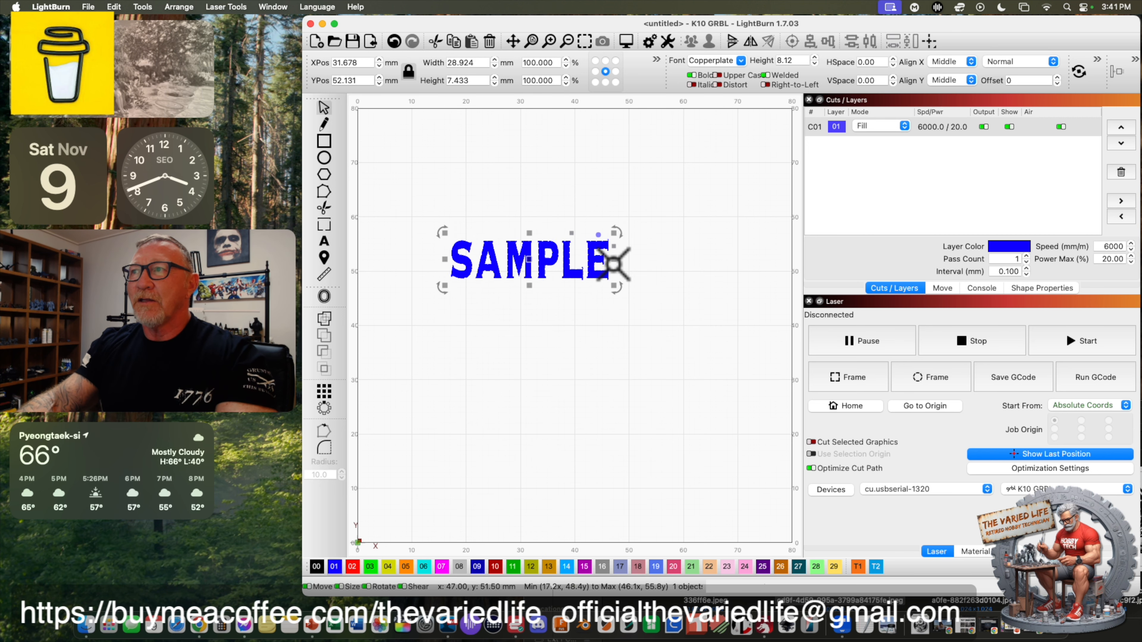
{"action": "left_click_drag", "start_coordinate": [646, 263], "coordinate": [702, 260]}
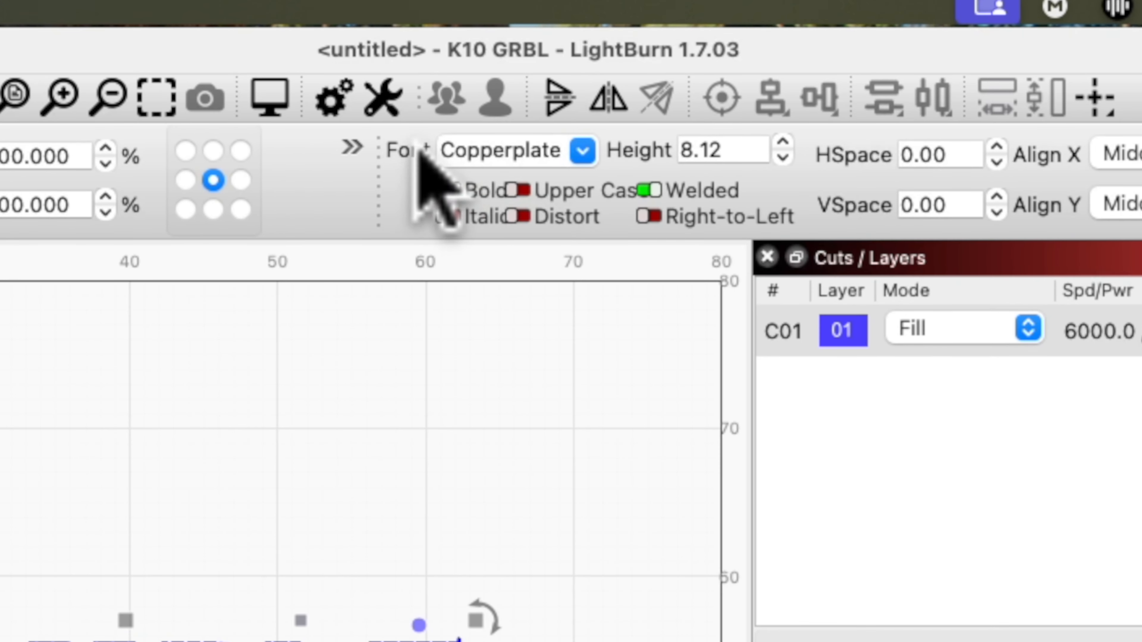
Change the text's font to Comic Sans MS, try several font heights, and set the height to 8 mm.
{"action": "left_click", "coordinate": [581, 150]}
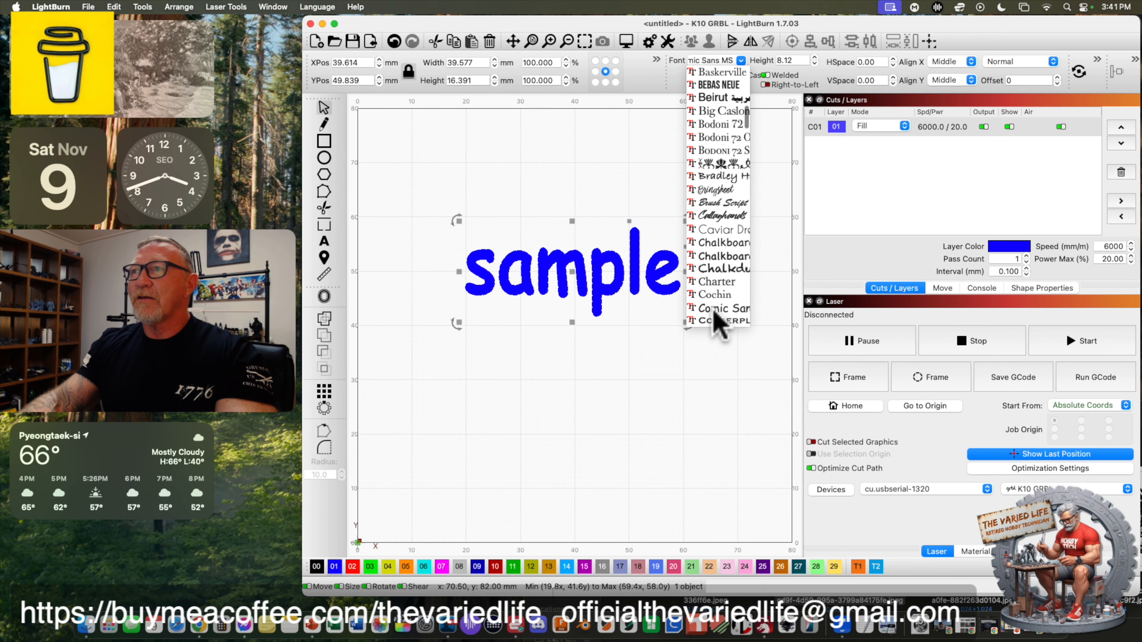
{"action": "left_click", "coordinate": [603, 621]}
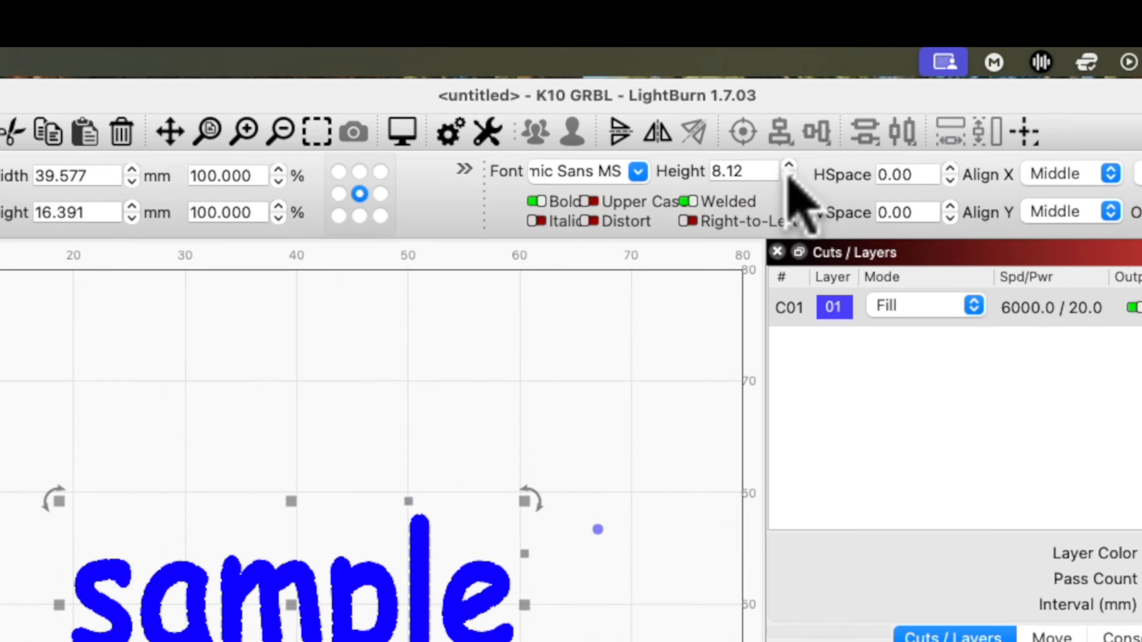
{"action": "left_click", "coordinate": [814, 63]}
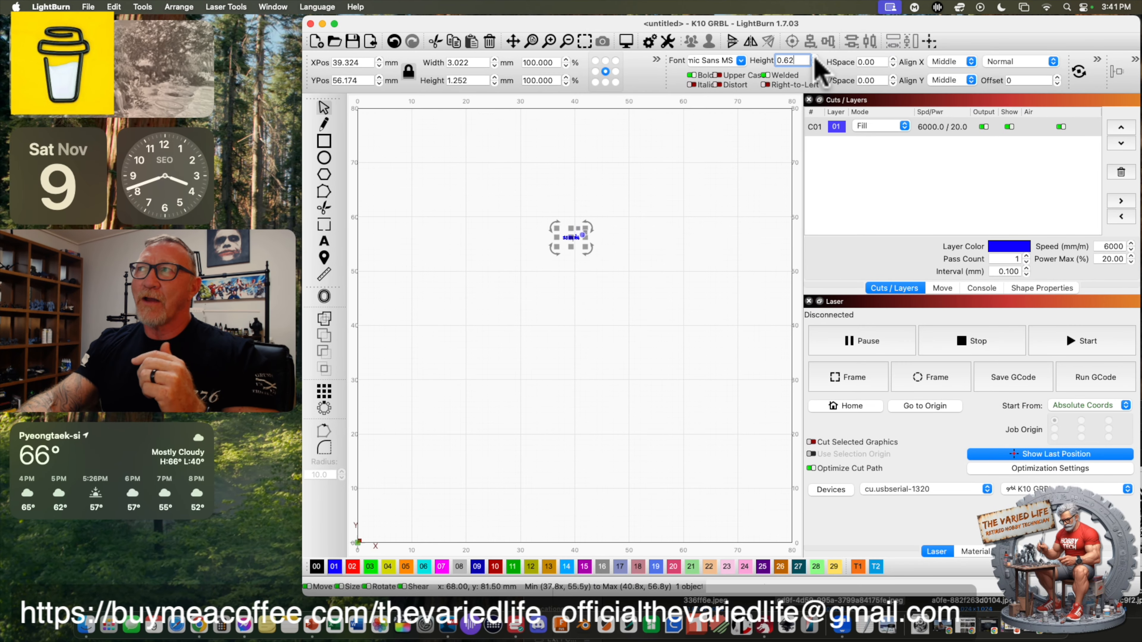
{"action": "left_click", "coordinate": [815, 60]}
{"action": "left_click", "coordinate": [815, 60]}
{"action": "left_click", "coordinate": [815, 59]}
{"action": "left_click", "coordinate": [816, 59]}
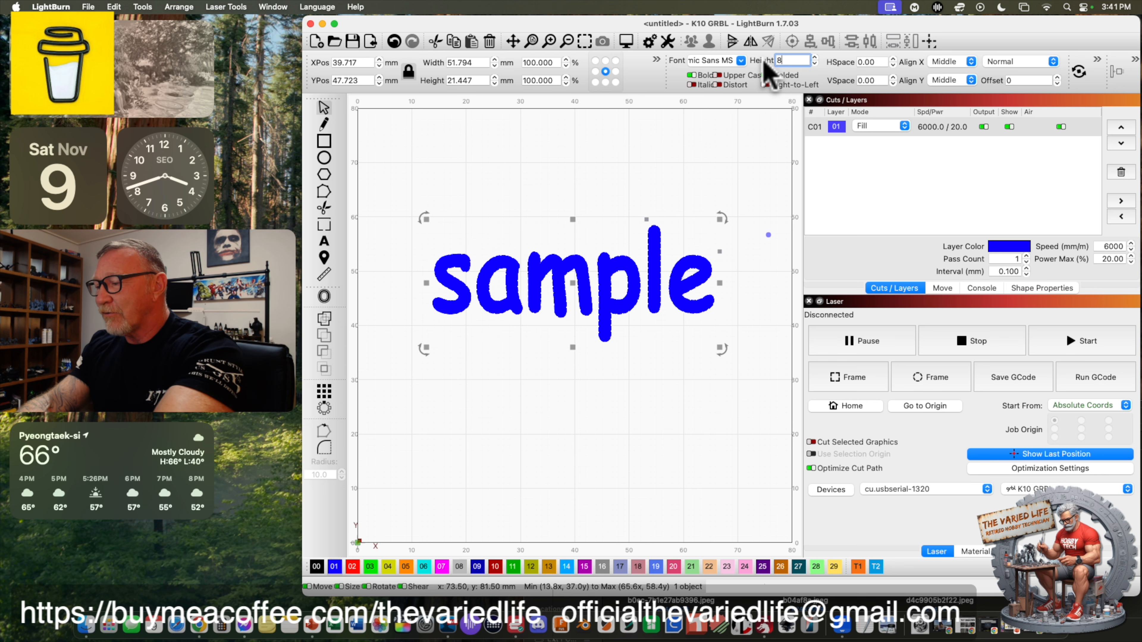
{"action": "key", "text": "Return"}
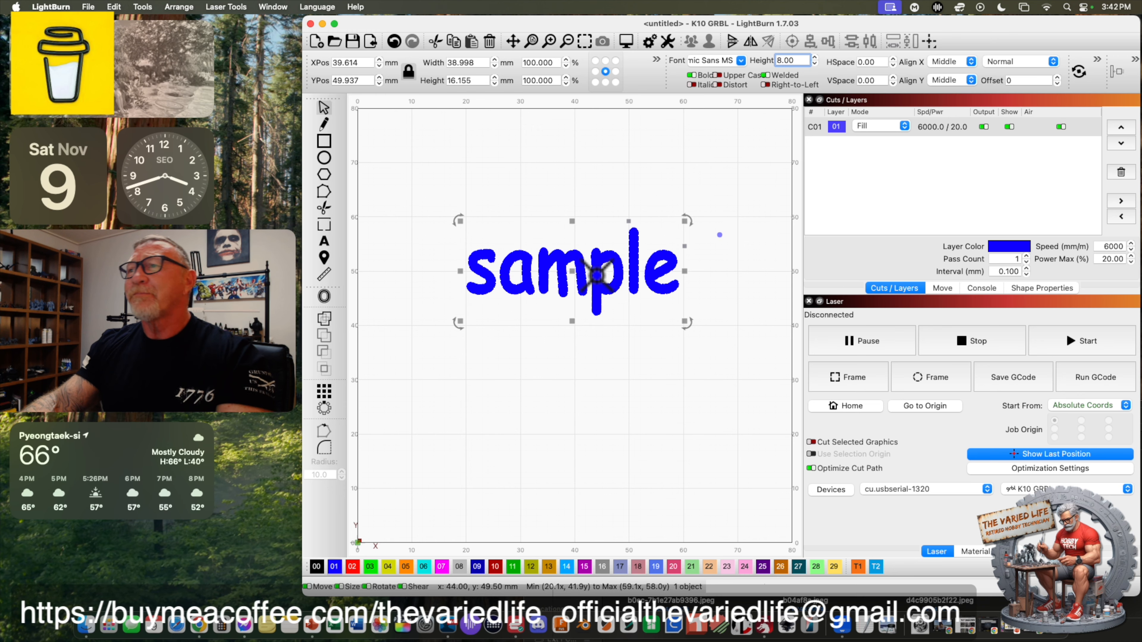
Change the text's font back to Copperplate and bend it into an upward arch about 18.6 mm high.
{"action": "left_click", "coordinate": [741, 60]}
{"action": "left_click", "coordinate": [716, 223]}
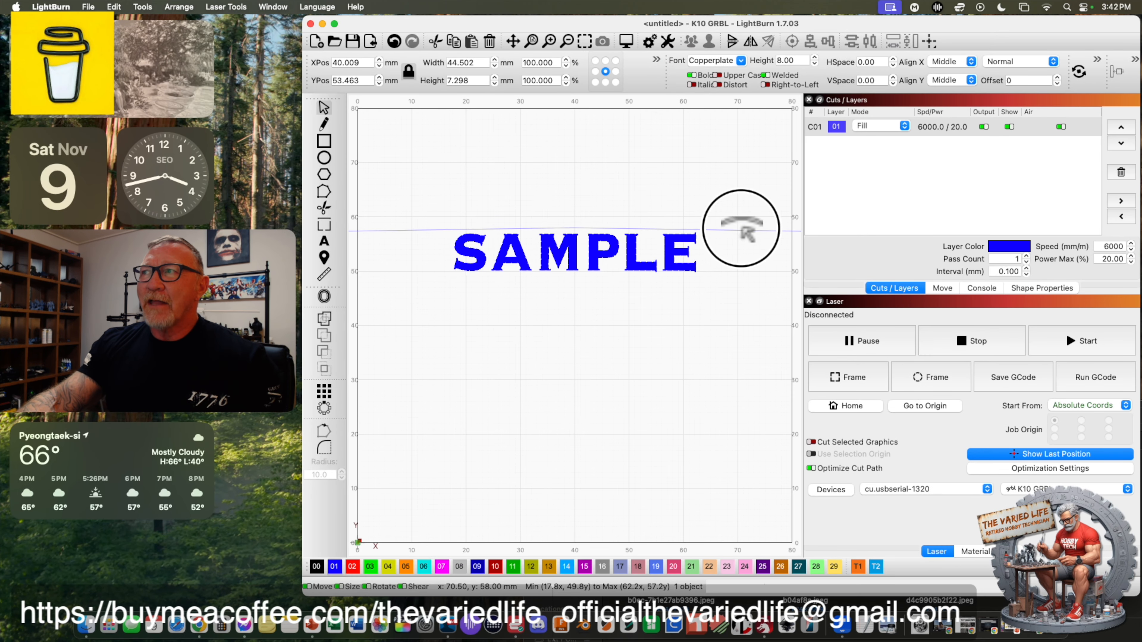
{"action": "left_click_drag", "start_coordinate": [740, 228], "coordinate": [601, 494]}
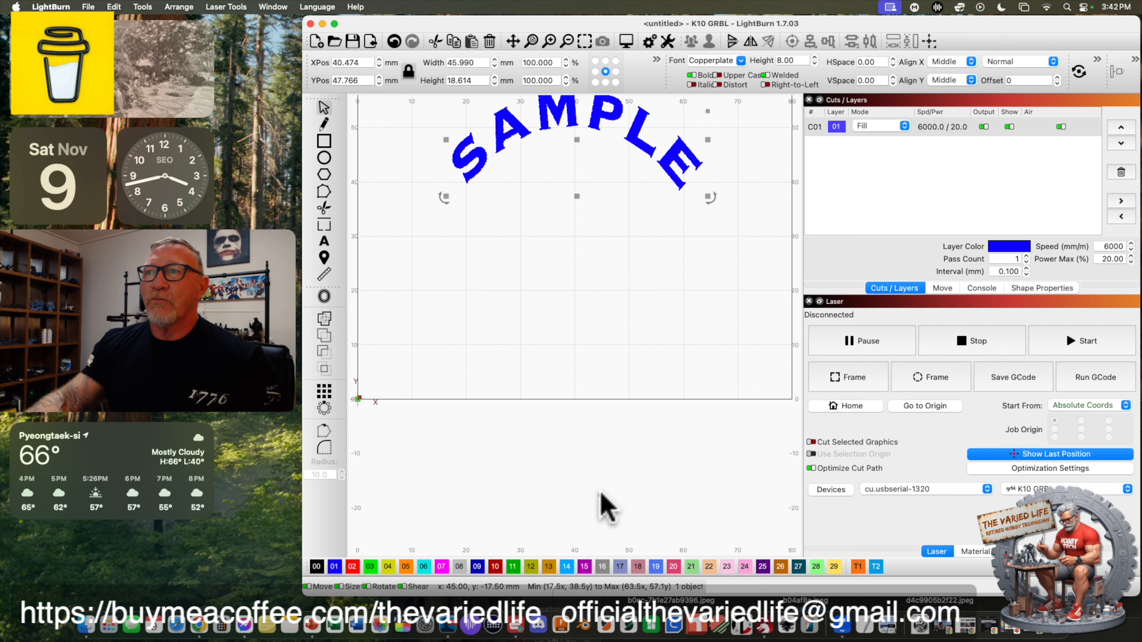
Bend the SAMPLE text the opposite way into a downward curve about 12.6 mm high and delete it.
{"action": "left_click", "coordinate": [532, 42]}
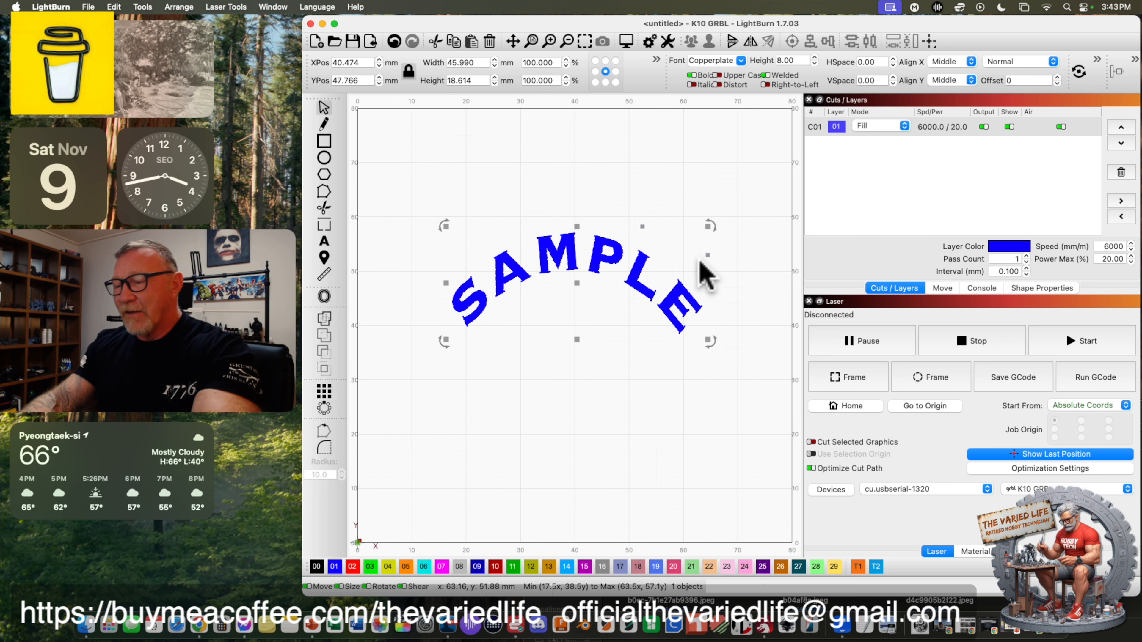
{"action": "mouse_move", "coordinate": [742, 227]}
{"action": "left_mouse_down"}
{"action": "mouse_move", "coordinate": [707, 122]}
{"action": "mouse_move", "coordinate": [683, 103]}
{"action": "mouse_move", "coordinate": [720, 230]}
{"action": "mouse_move", "coordinate": [699, 146]}
{"action": "mouse_move", "coordinate": [656, 100]}
{"action": "mouse_move", "coordinate": [525, 143]}
{"action": "mouse_move", "coordinate": [546, 135]}
{"action": "mouse_move", "coordinate": [573, 169]}
{"action": "mouse_move", "coordinate": [578, 258]}
{"action": "mouse_move", "coordinate": [555, 261]}
{"action": "mouse_move", "coordinate": [576, 135]}
{"action": "mouse_move", "coordinate": [655, 144]}
{"action": "mouse_move", "coordinate": [754, 230]}
{"action": "mouse_move", "coordinate": [741, 225]}
{"action": "left_mouse_up"}
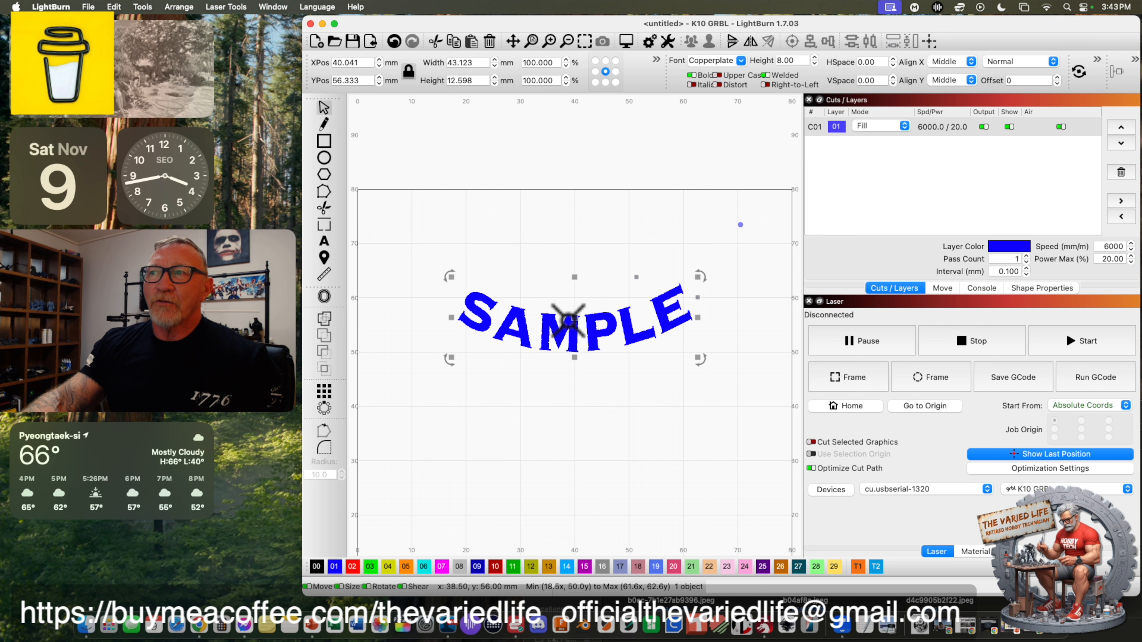
{"action": "key", "text": "Delete"}
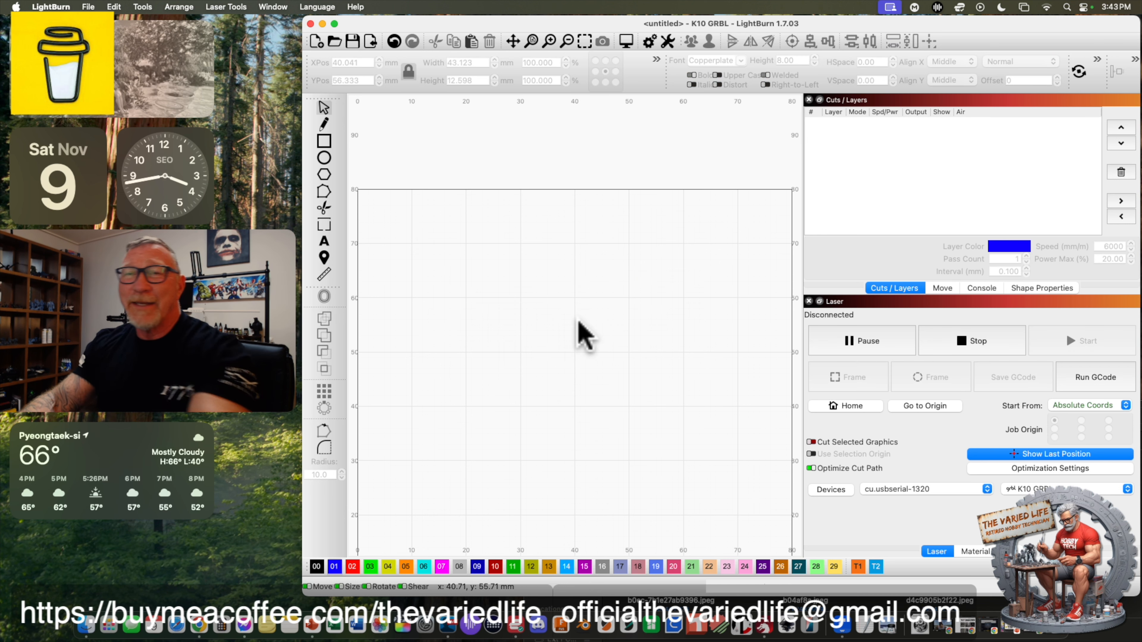
Draw a circle about 74 mm across and move it to the page center.
{"action": "left_click", "coordinate": [533, 41]}
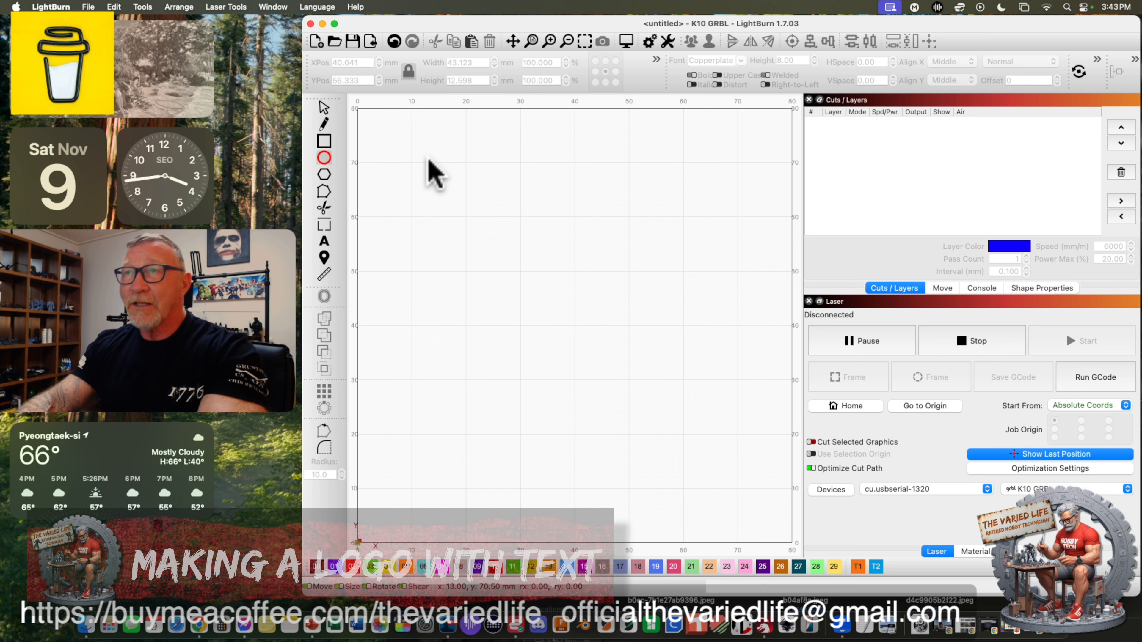
{"action": "left_click_drag", "start_coordinate": [367, 116], "coordinate": [721, 543]}
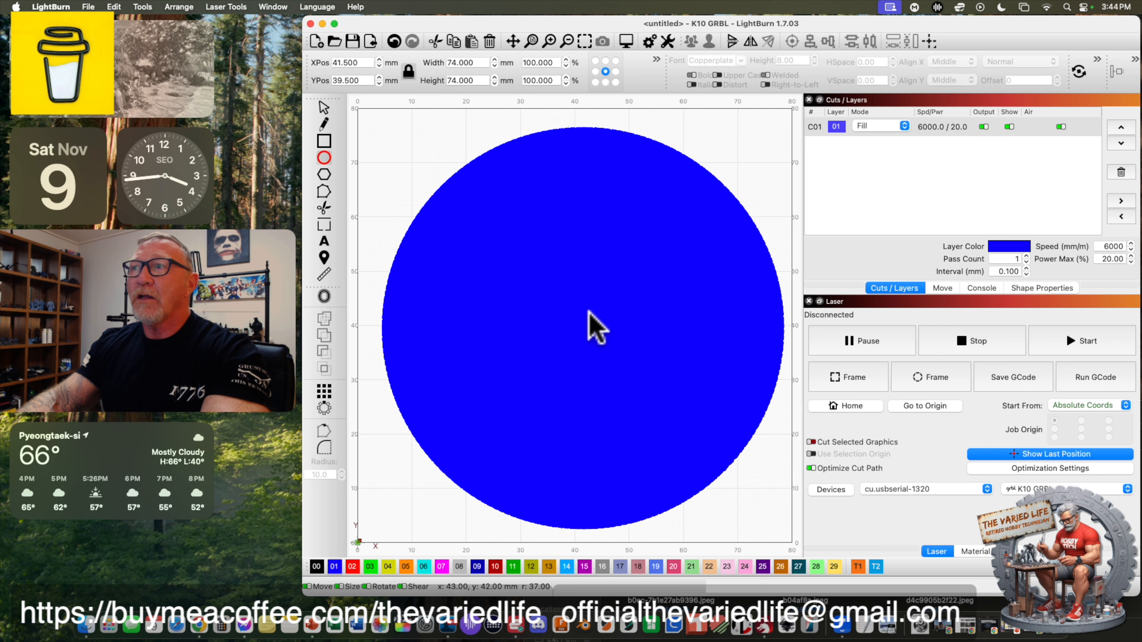
{"action": "left_click", "coordinate": [929, 42]}
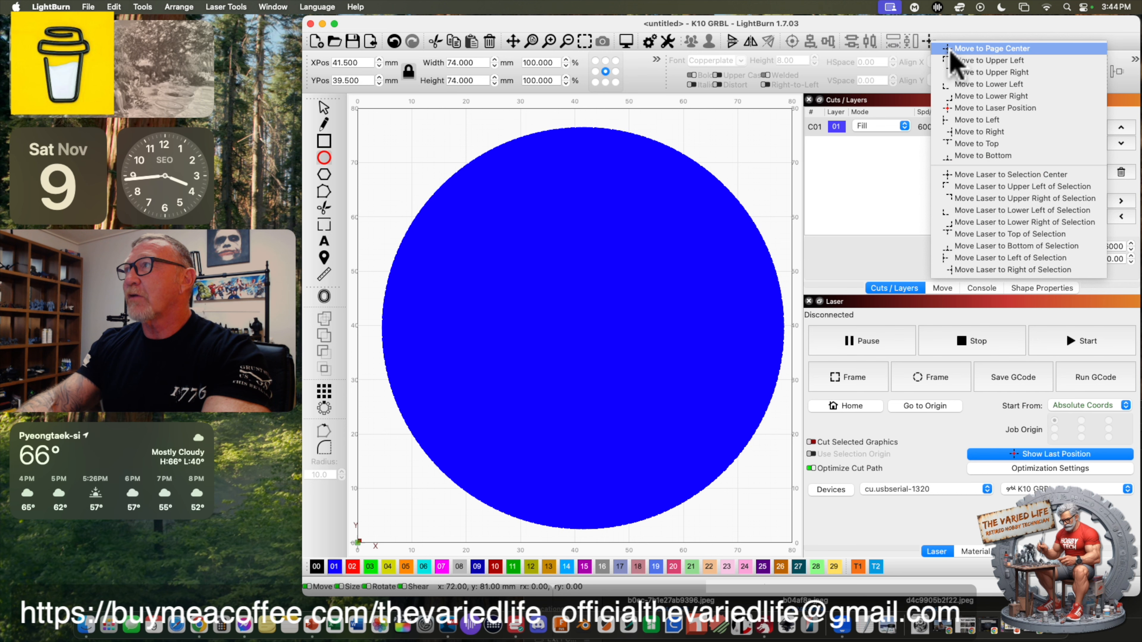
{"action": "left_click", "coordinate": [963, 49]}
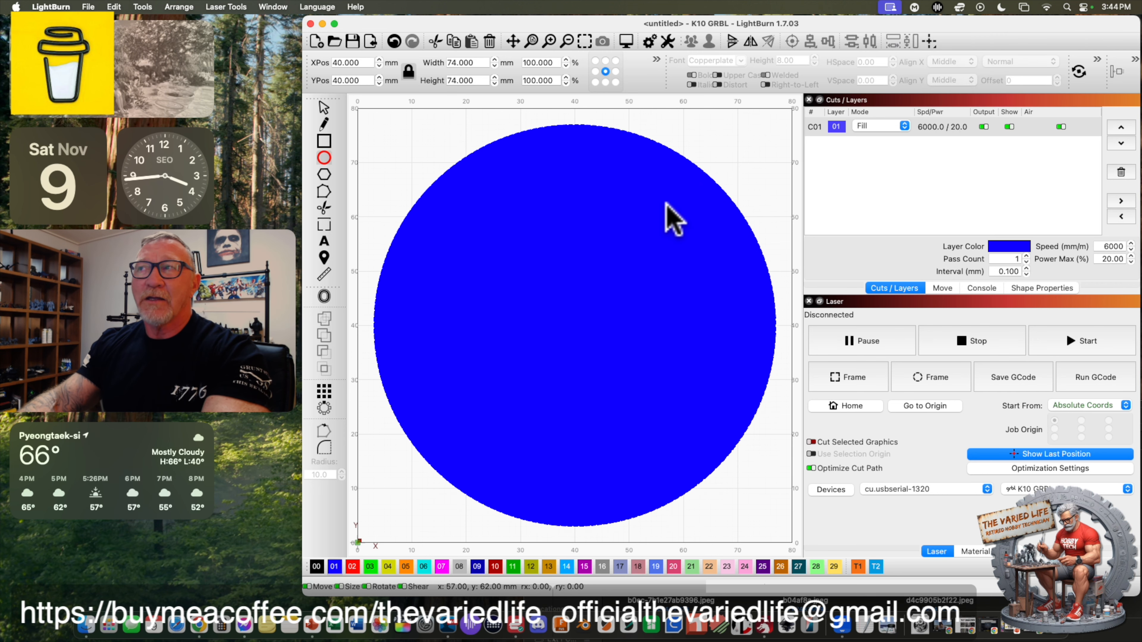
Enlarge the circle to about 79 mm across so it nearly fills the workspace, and center it on the page again.
{"action": "left_click", "coordinate": [332, 105]}
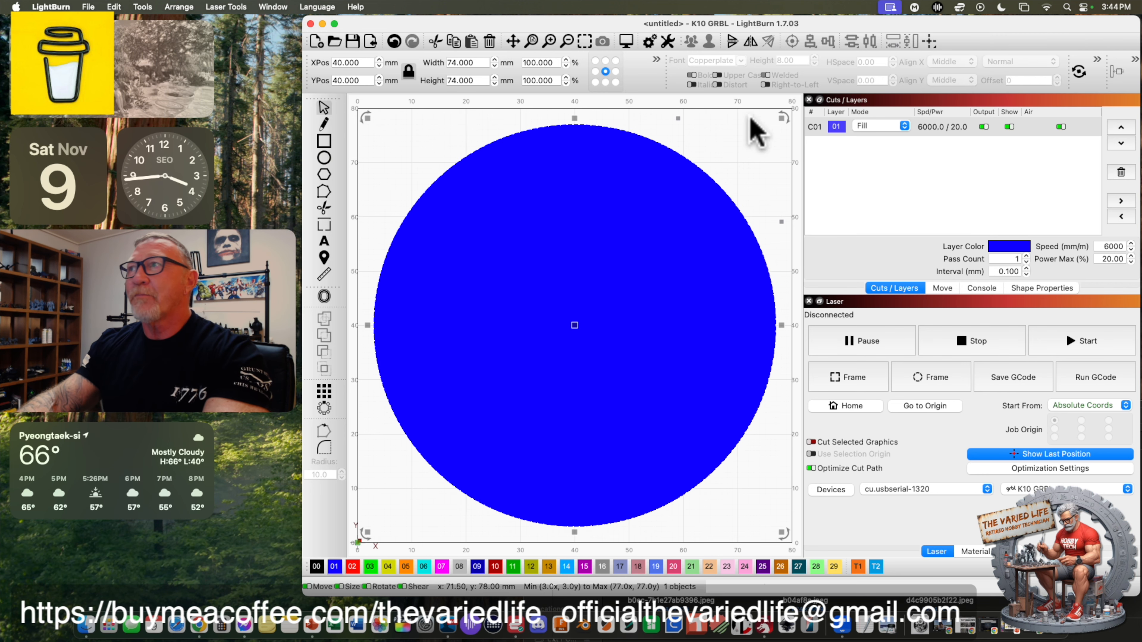
{"action": "left_click_drag", "start_coordinate": [783, 120], "coordinate": [793, 106]}
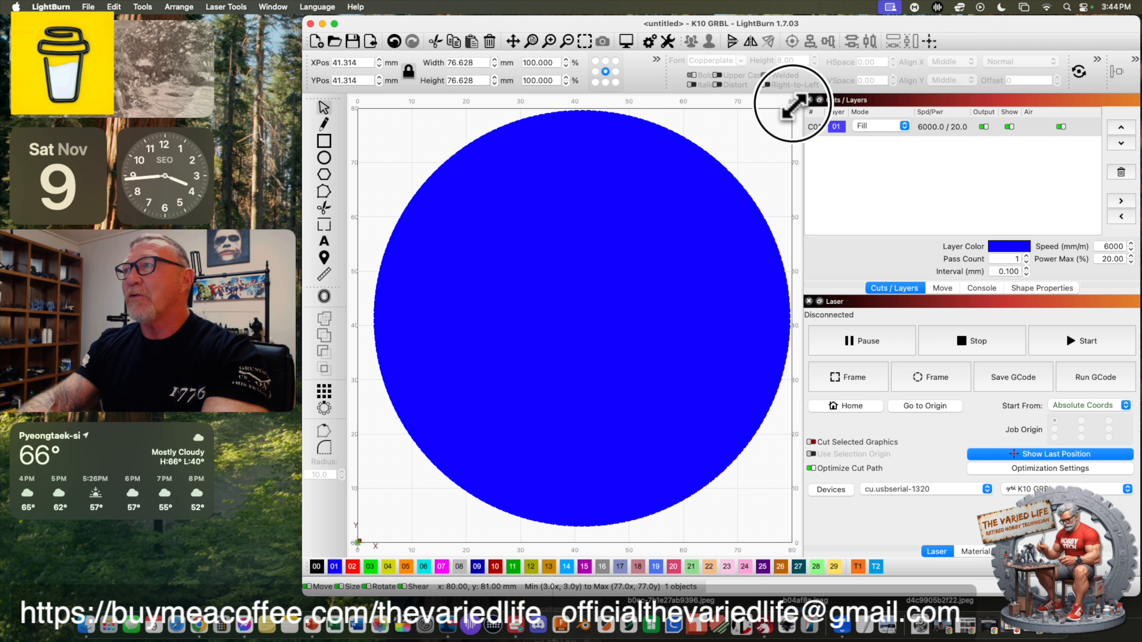
{"action": "left_click_drag", "start_coordinate": [367, 533], "coordinate": [353, 546]}
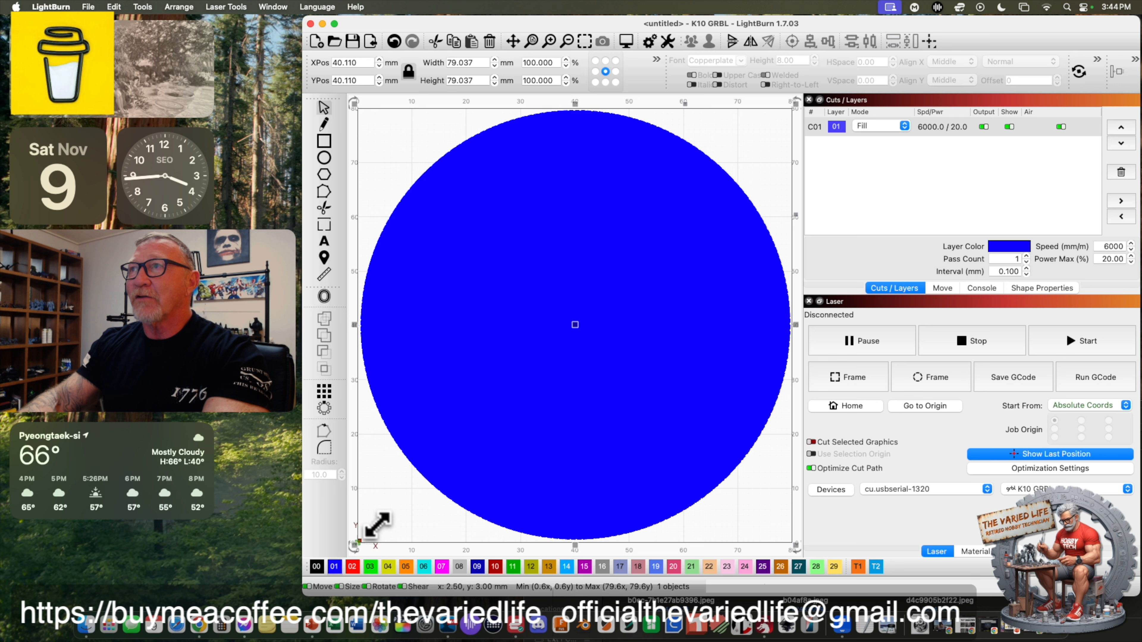
{"action": "left_click", "coordinate": [930, 38]}
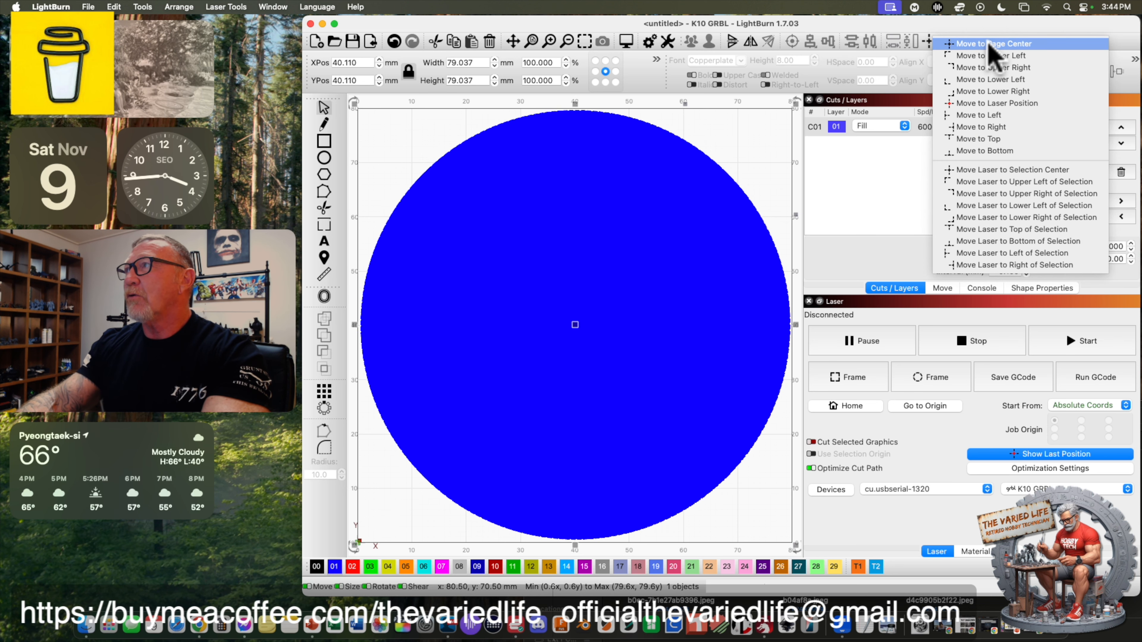
{"action": "left_click", "coordinate": [981, 44]}
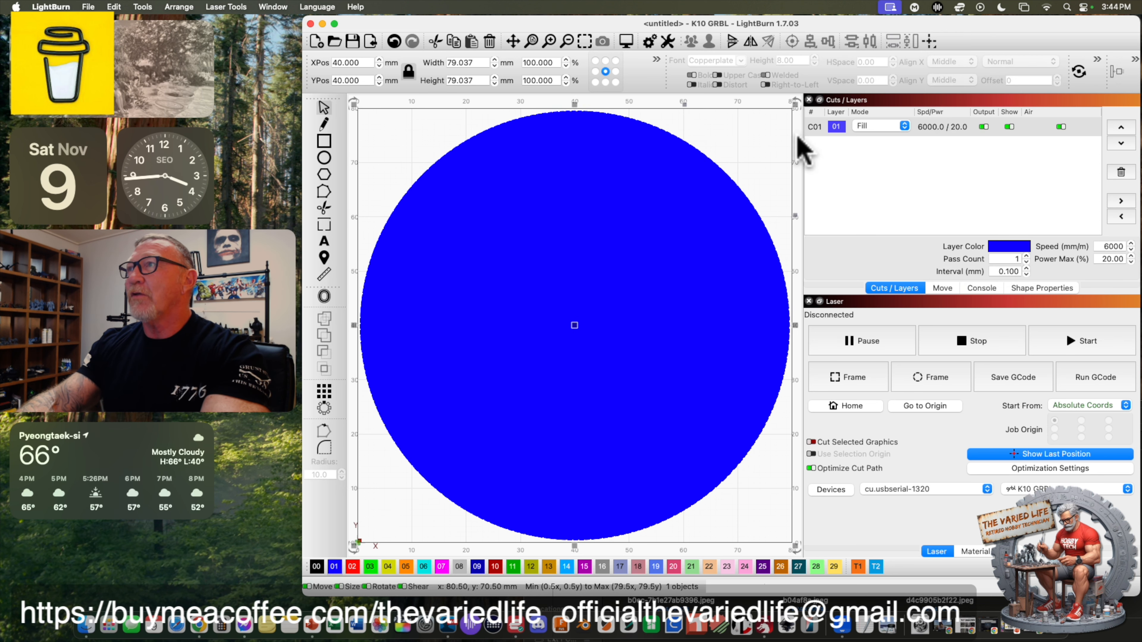
Switch the circle's blue layer from Fill to Line mode.
{"action": "left_click", "coordinate": [760, 111]}
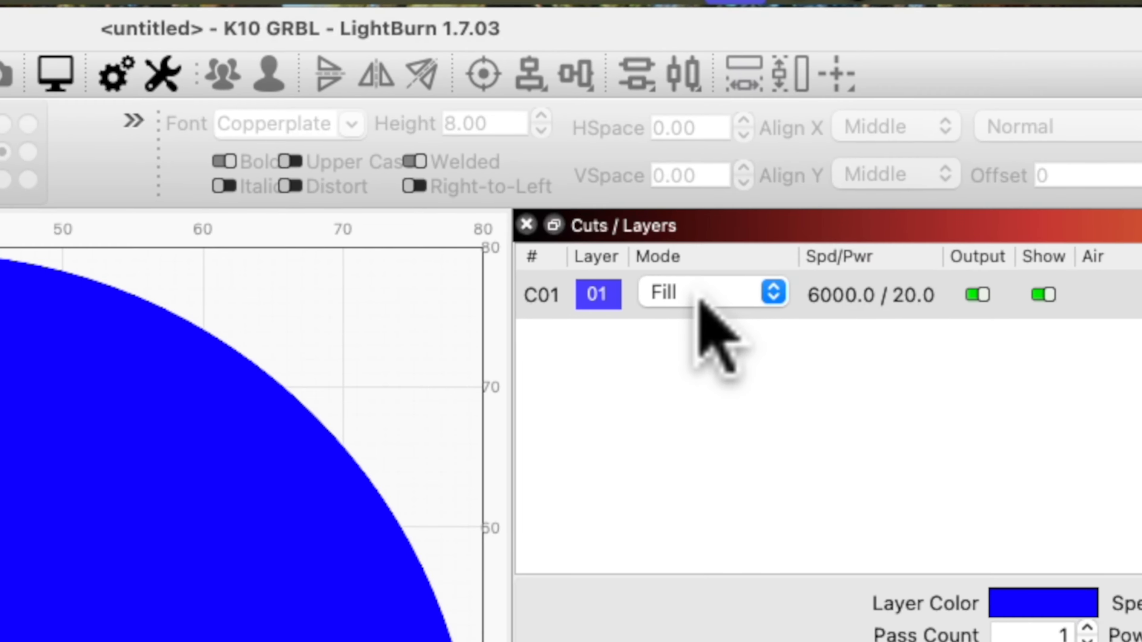
{"action": "left_click", "coordinate": [707, 300]}
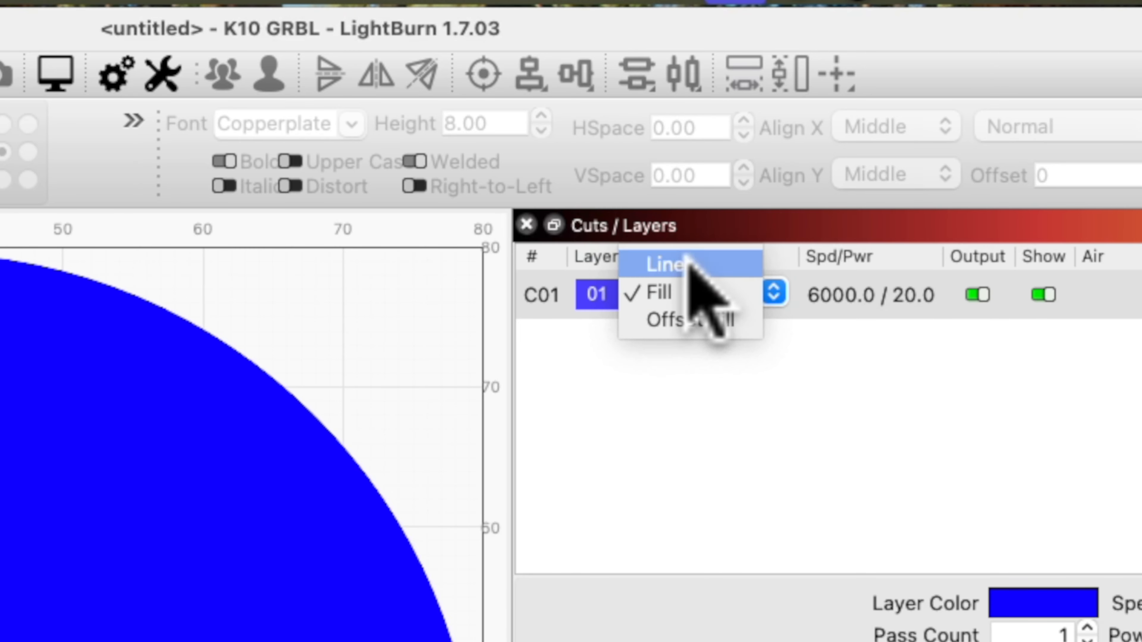
{"action": "left_click", "coordinate": [693, 263]}
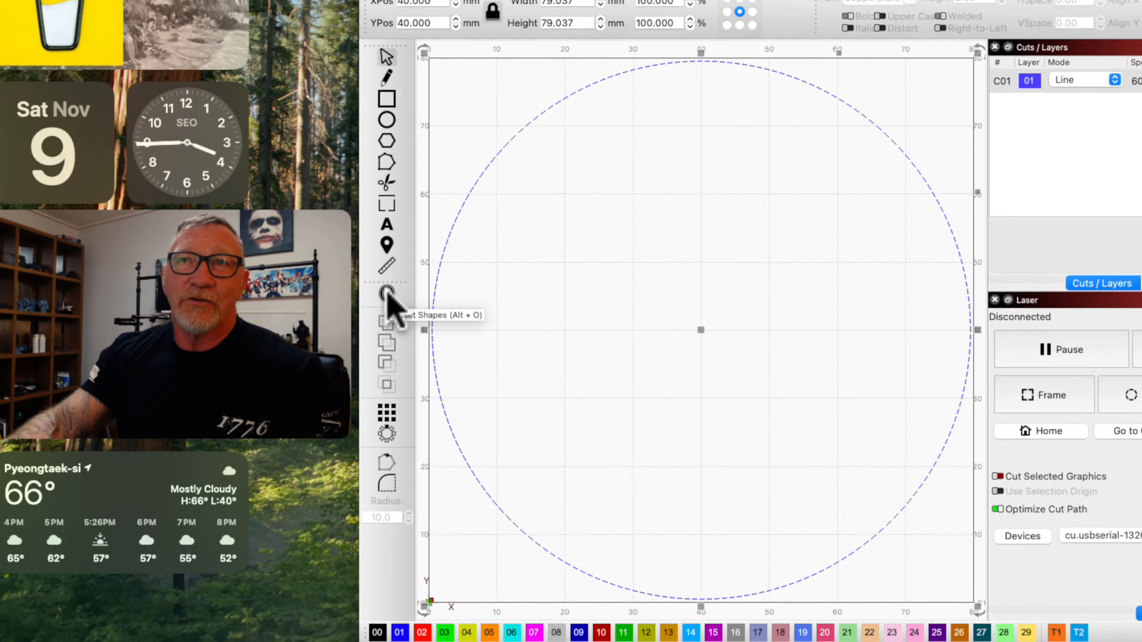
Start offsetting the circle, preview the Outward and Both directions, and choose Inward.
{"action": "left_click", "coordinate": [386, 294]}
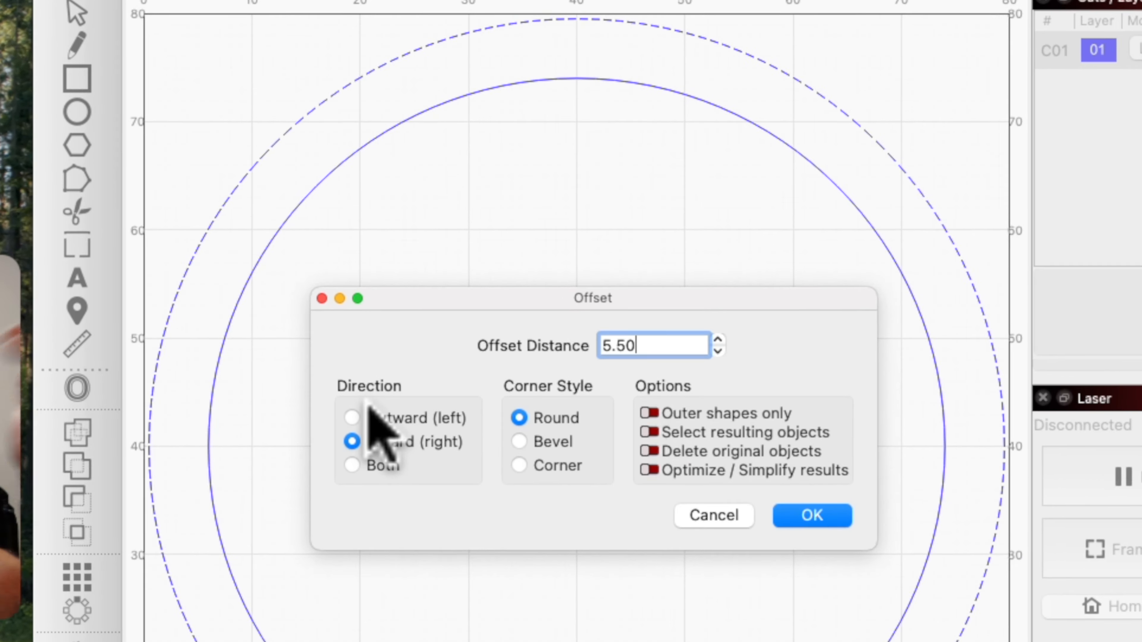
{"action": "left_click", "coordinate": [352, 418]}
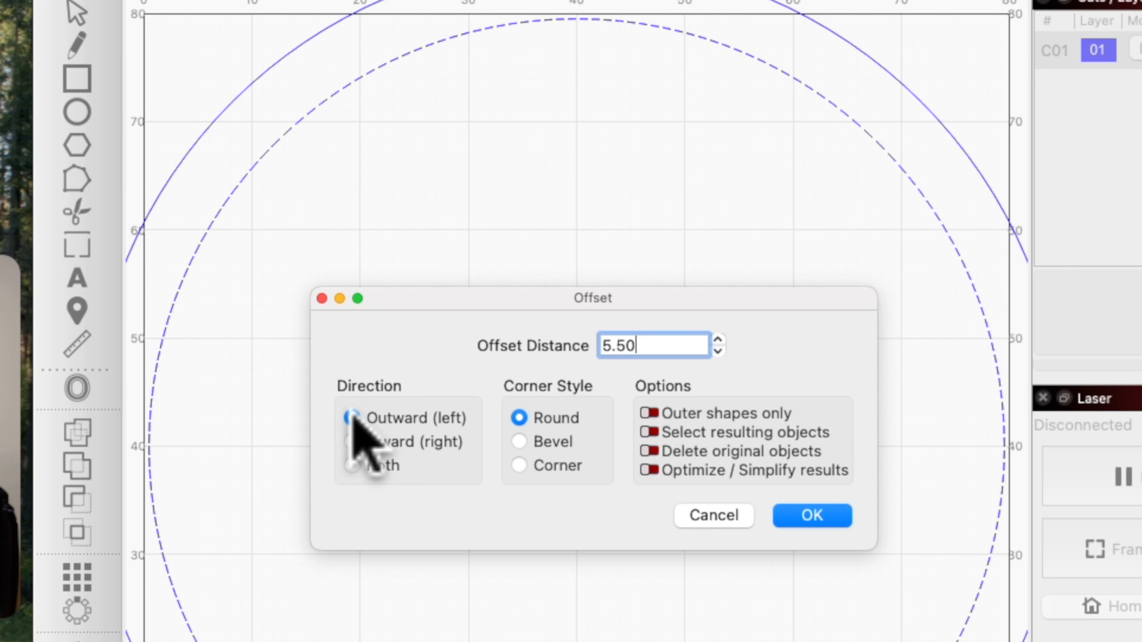
{"action": "left_click", "coordinate": [353, 445]}
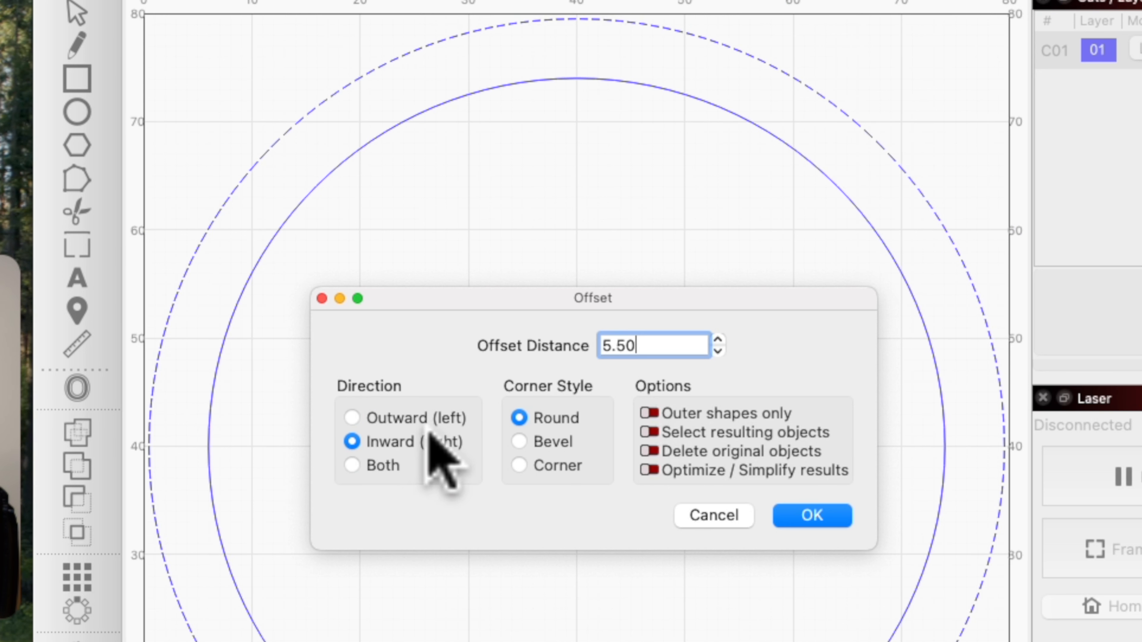
{"action": "left_click", "coordinate": [352, 465]}
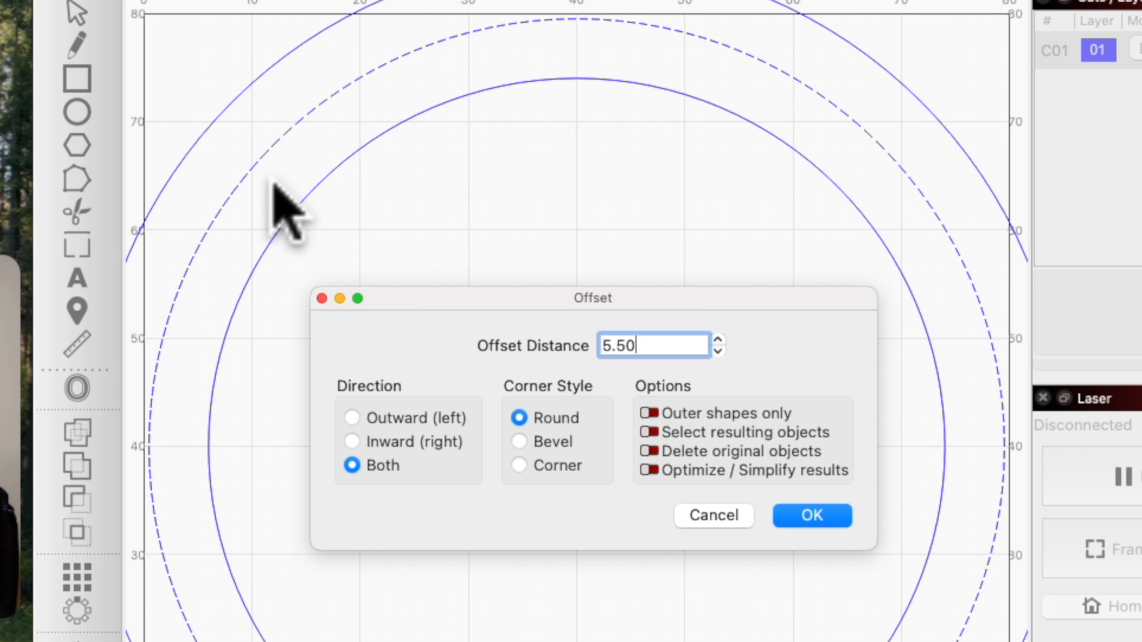
{"action": "left_click", "coordinate": [362, 443]}
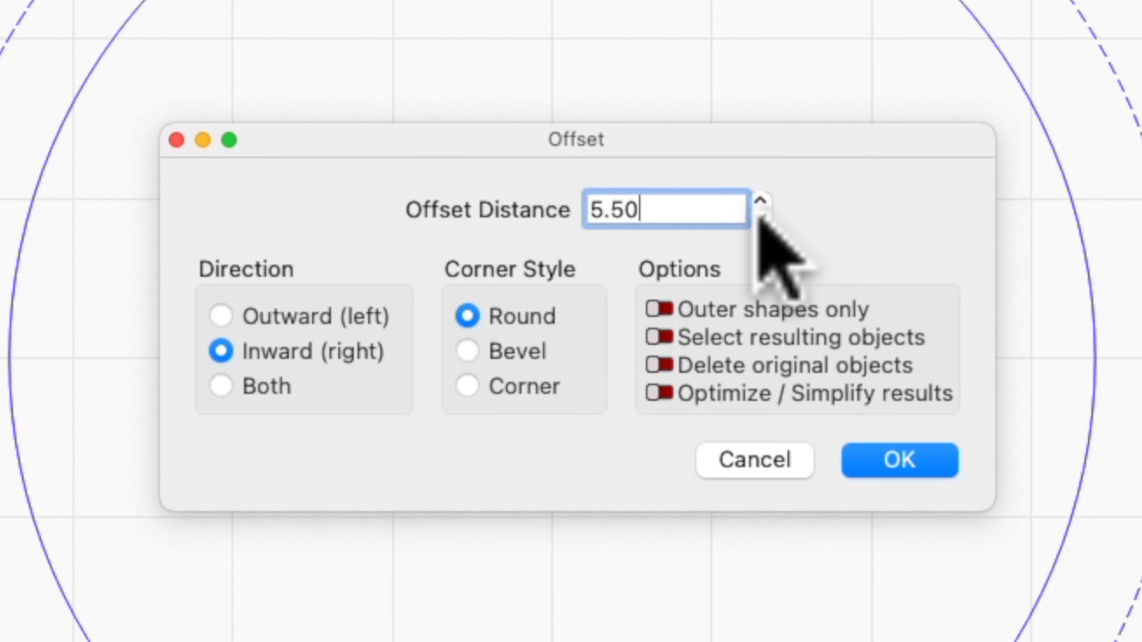
Set the offset distance to 5 and create the inner circle.
{"action": "left_click", "coordinate": [696, 251]}
{"action": "left_click", "coordinate": [697, 251]}
{"action": "left_click", "coordinate": [760, 218]}
{"action": "left_click", "coordinate": [761, 200]}
{"action": "left_click", "coordinate": [761, 200]}
{"action": "left_click", "coordinate": [761, 200]}
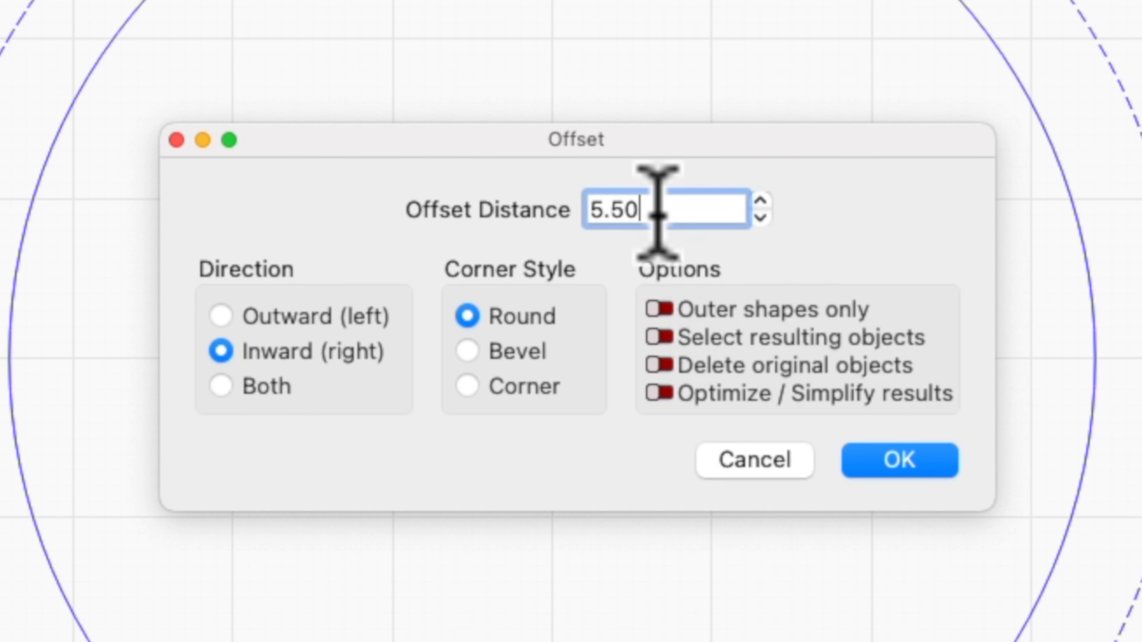
{"action": "left_click_drag", "start_coordinate": [658, 204], "coordinate": [513, 211]}
{"action": "type", "text": "5"}
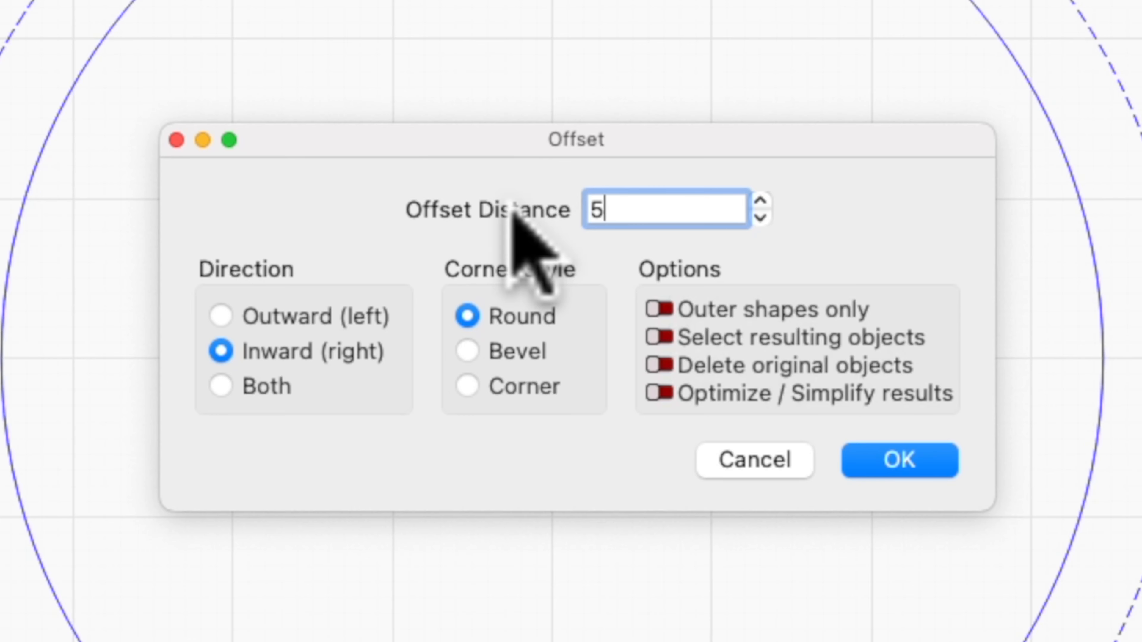
{"action": "key", "text": "Return"}
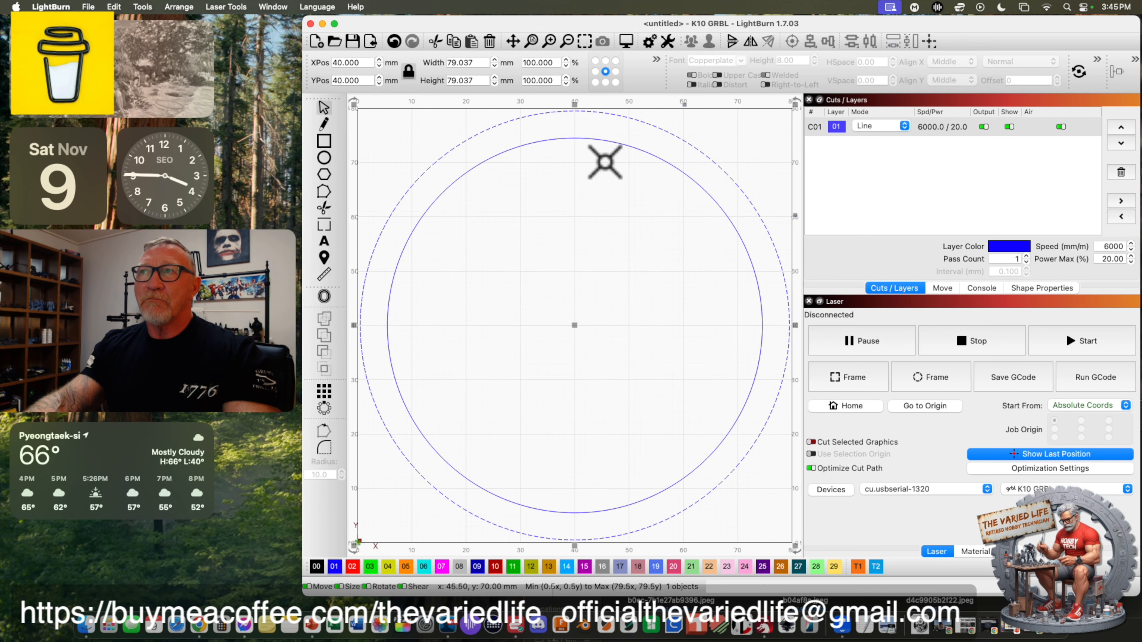
Move the inner circle off center on its own and undo the move.
{"action": "left_click", "coordinate": [390, 101]}
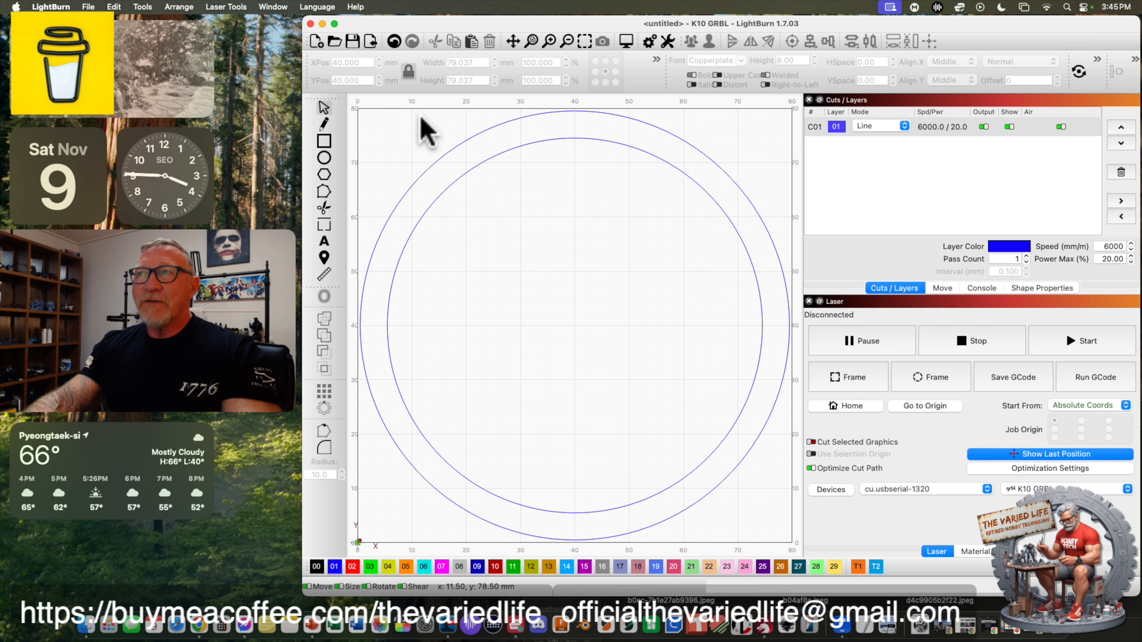
{"action": "left_click", "coordinate": [729, 435]}
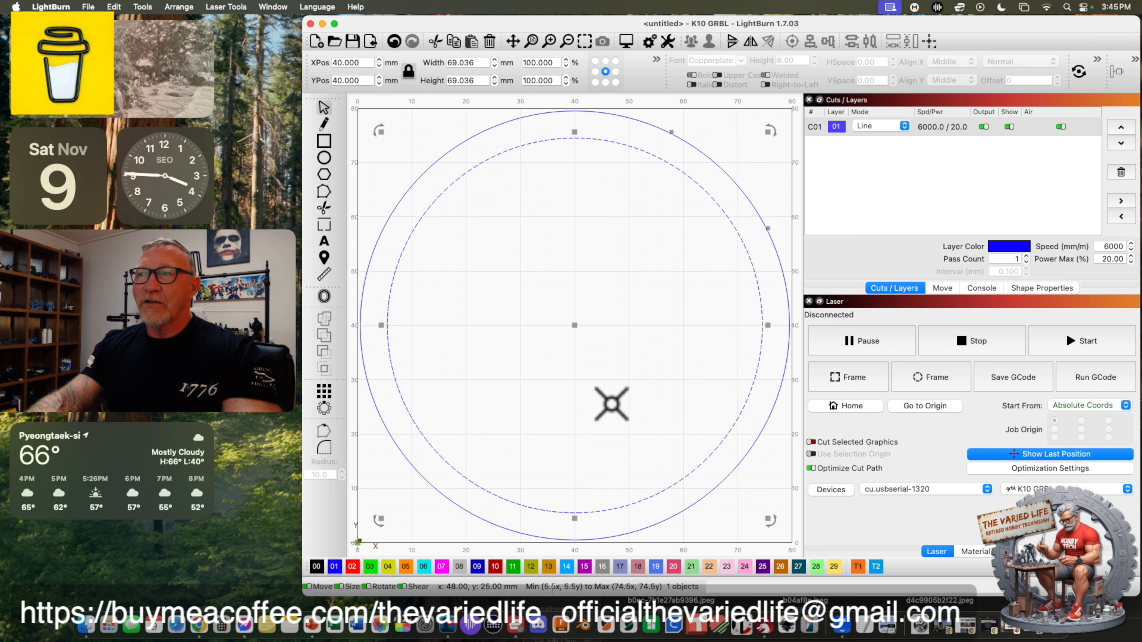
{"action": "mouse_move", "coordinate": [573, 323]}
{"action": "left_mouse_down"}
{"action": "mouse_move", "coordinate": [556, 319]}
{"action": "mouse_move", "coordinate": [594, 339]}
{"action": "mouse_move", "coordinate": [560, 324]}
{"action": "left_mouse_up"}
{"action": "key", "text": "super+z"}
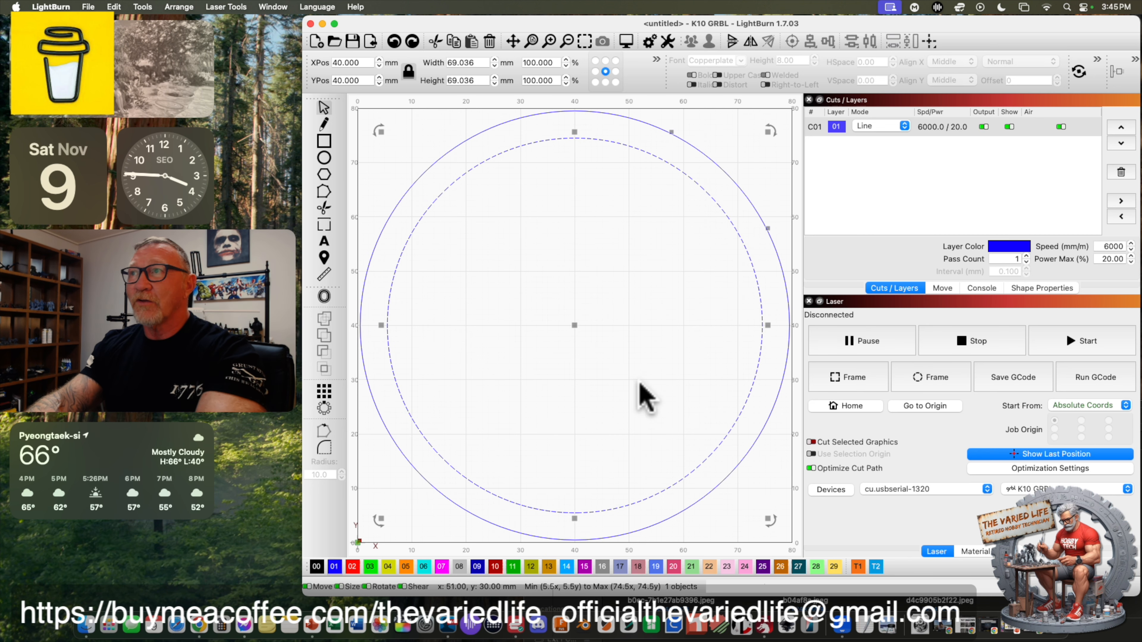
Move the outer circle off center on its own, undo the move, and clear the selection.
{"action": "left_click", "coordinate": [757, 439]}
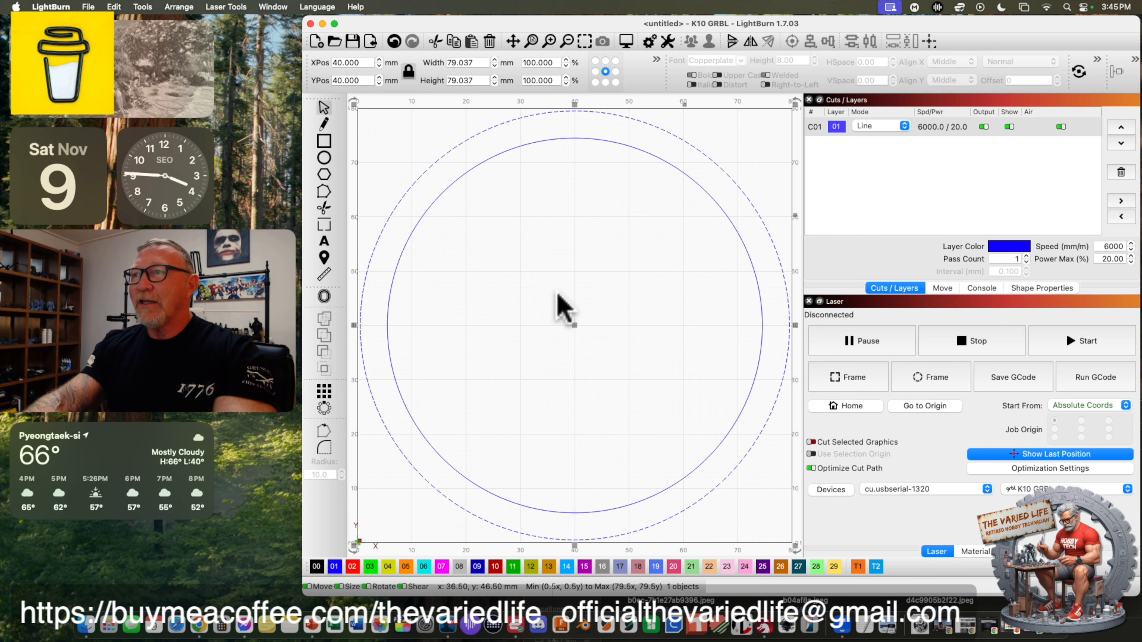
{"action": "left_click_drag", "start_coordinate": [574, 325], "coordinate": [547, 313]}
{"action": "key", "text": "super+z"}
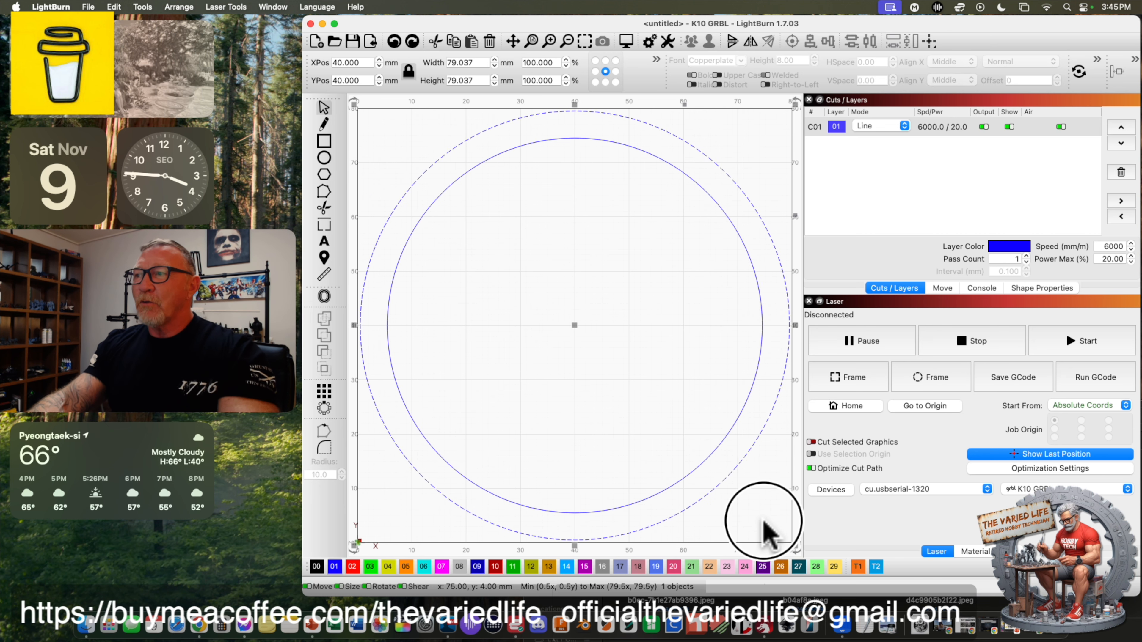
{"action": "left_click", "coordinate": [769, 535]}
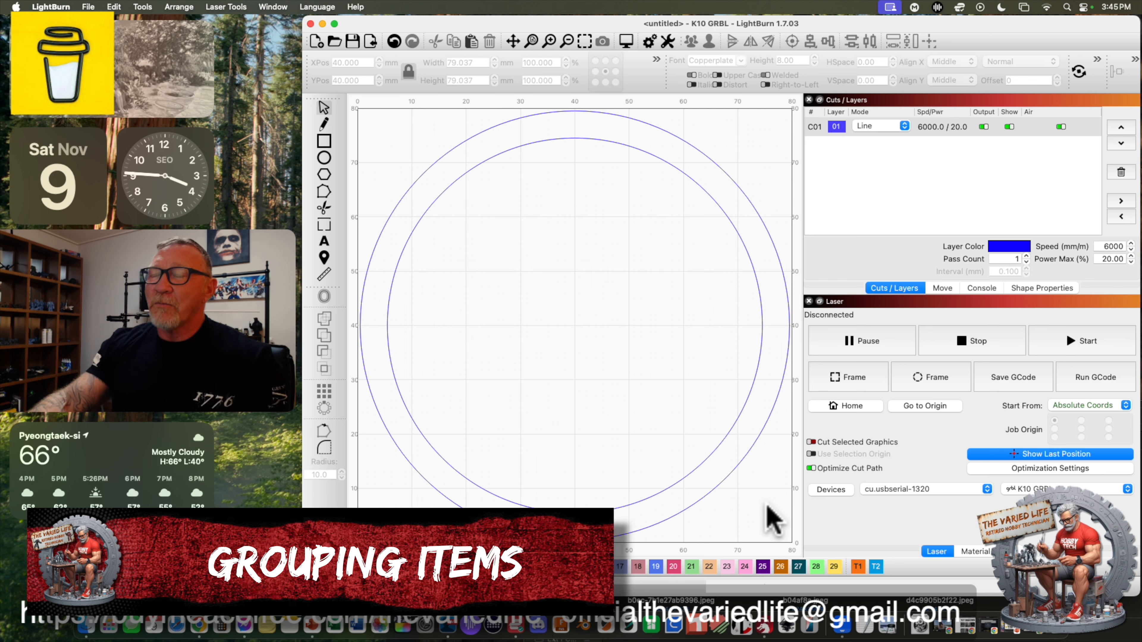
Try selecting both circles with crossing and enclosing selection boxes drawn from different corners, and clear the selection.
{"action": "left_click_drag", "start_coordinate": [768, 507], "coordinate": [605, 385]}
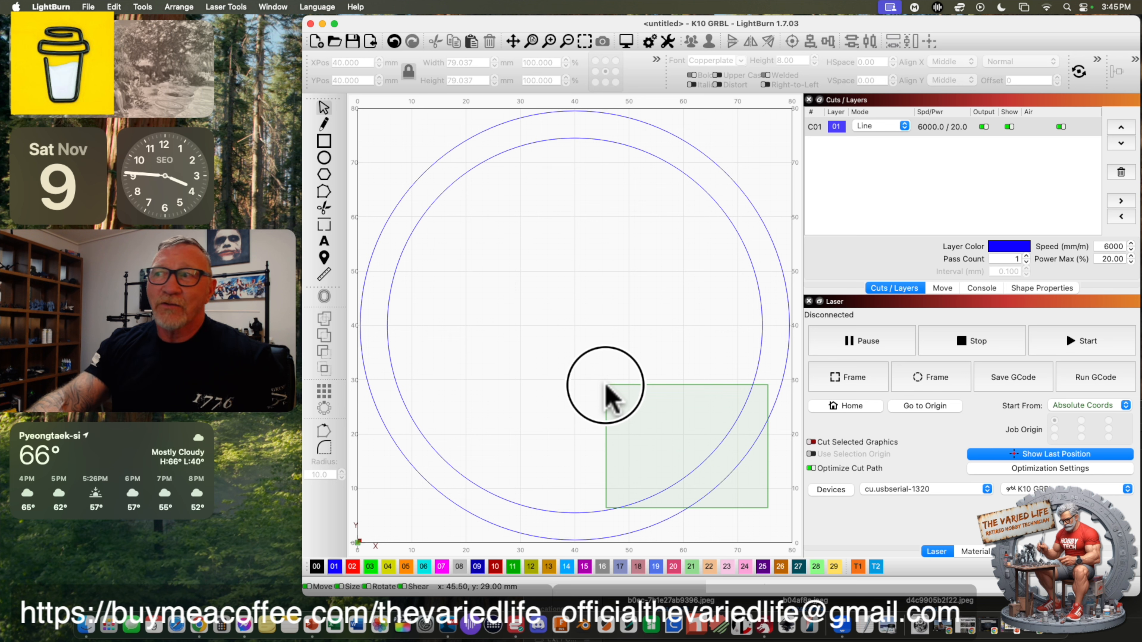
{"action": "left_click_drag", "start_coordinate": [606, 384], "coordinate": [605, 385]}
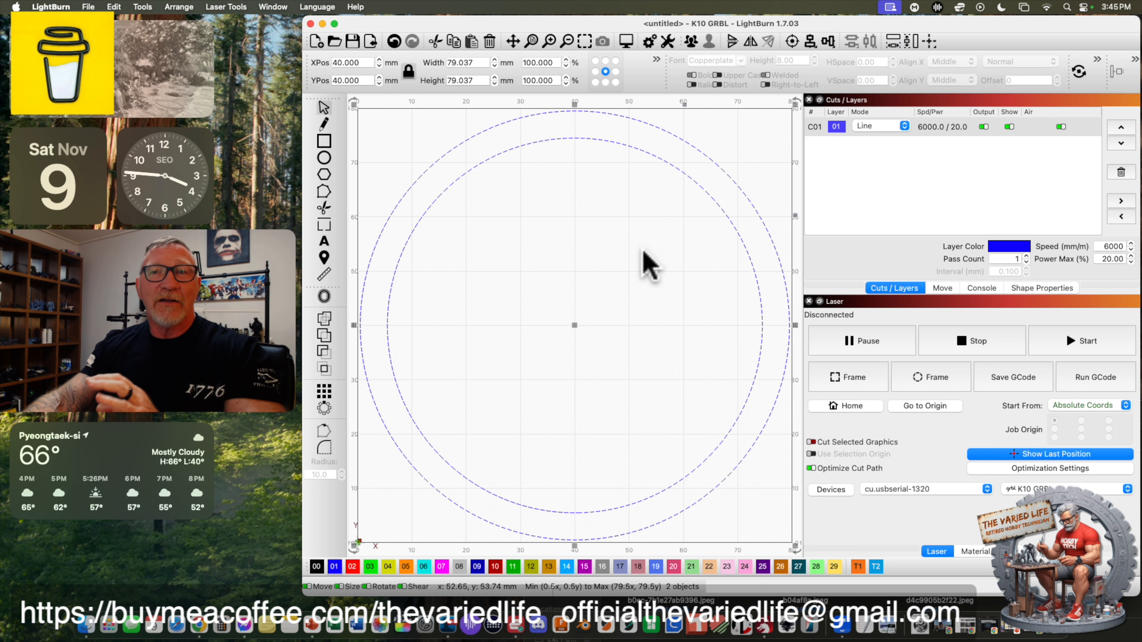
{"action": "left_click", "coordinate": [777, 526]}
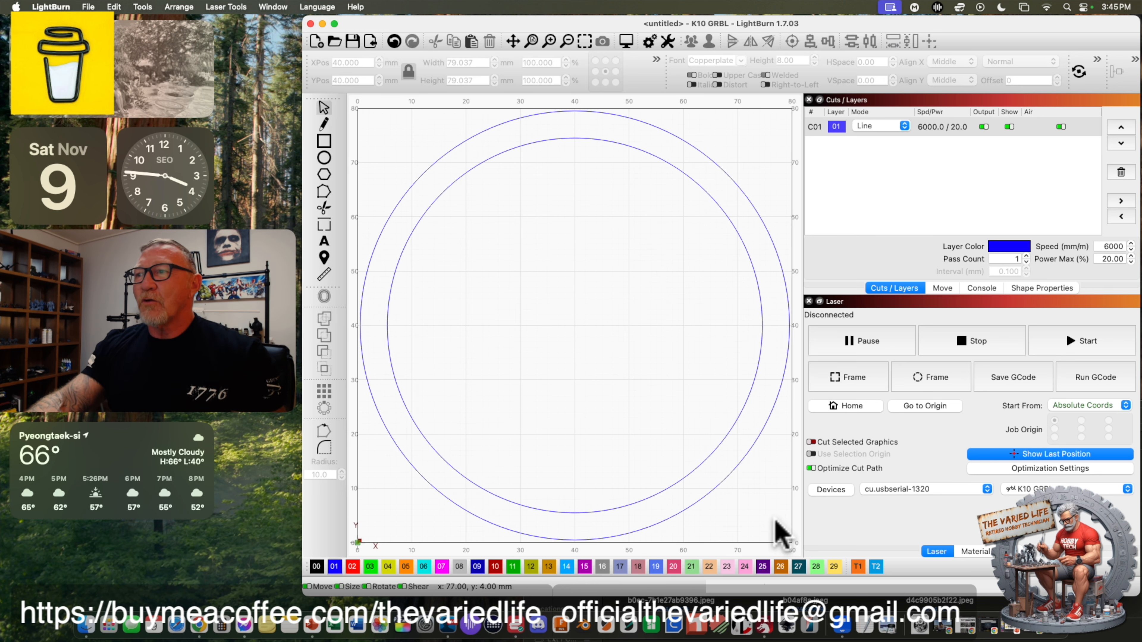
{"action": "left_click_drag", "start_coordinate": [377, 510], "coordinate": [432, 456]}
{"action": "left_click_drag", "start_coordinate": [368, 480], "coordinate": [635, 331]}
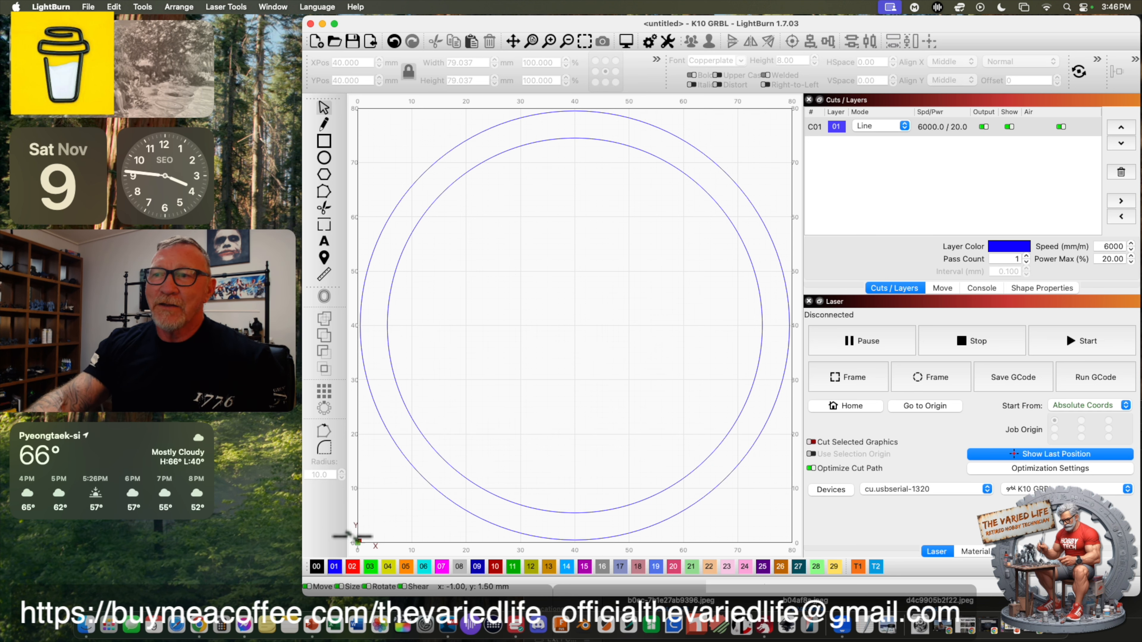
{"action": "left_click_drag", "start_coordinate": [352, 536], "coordinate": [610, 346]}
{"action": "left_click_drag", "start_coordinate": [450, 469], "coordinate": [780, 145]}
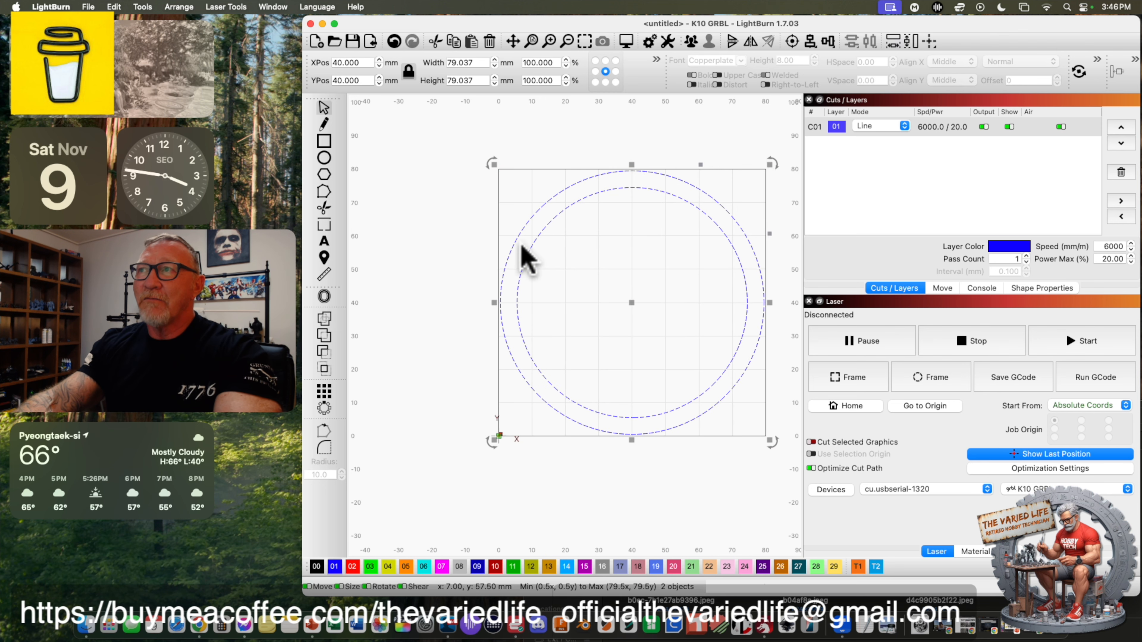
{"action": "left_click", "coordinate": [599, 506]}
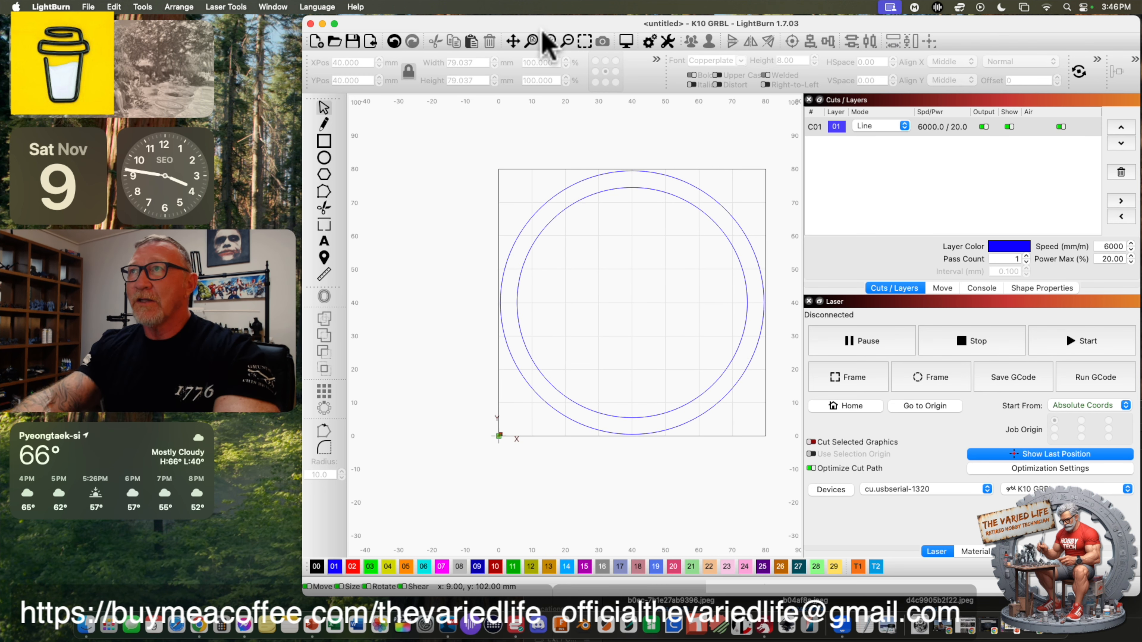
Fit the page in the view, select both circles with a crossing selection, and group them.
{"action": "left_click", "coordinate": [532, 42]}
{"action": "left_click_drag", "start_coordinate": [769, 524], "coordinate": [636, 402]}
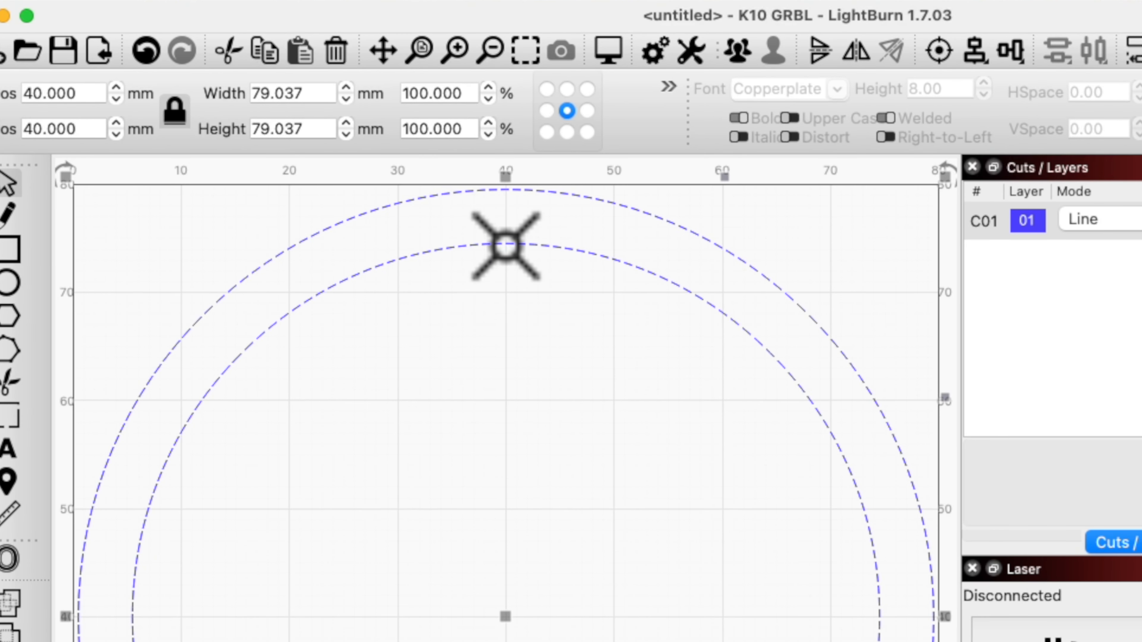
{"action": "right_click", "coordinate": [506, 246]}
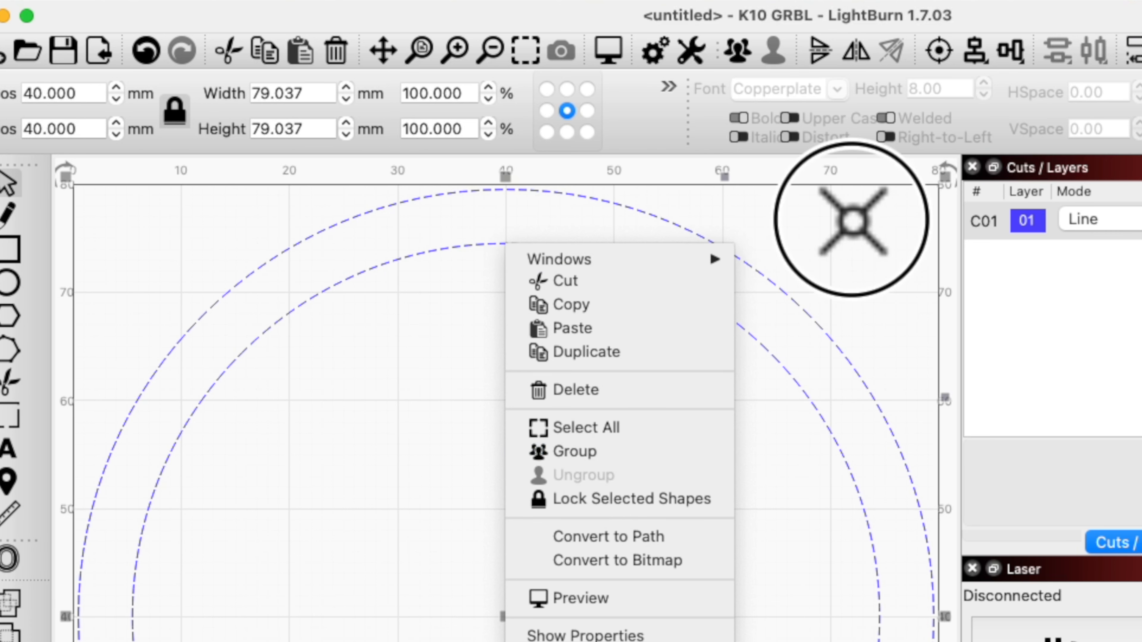
{"action": "left_click", "coordinate": [845, 221]}
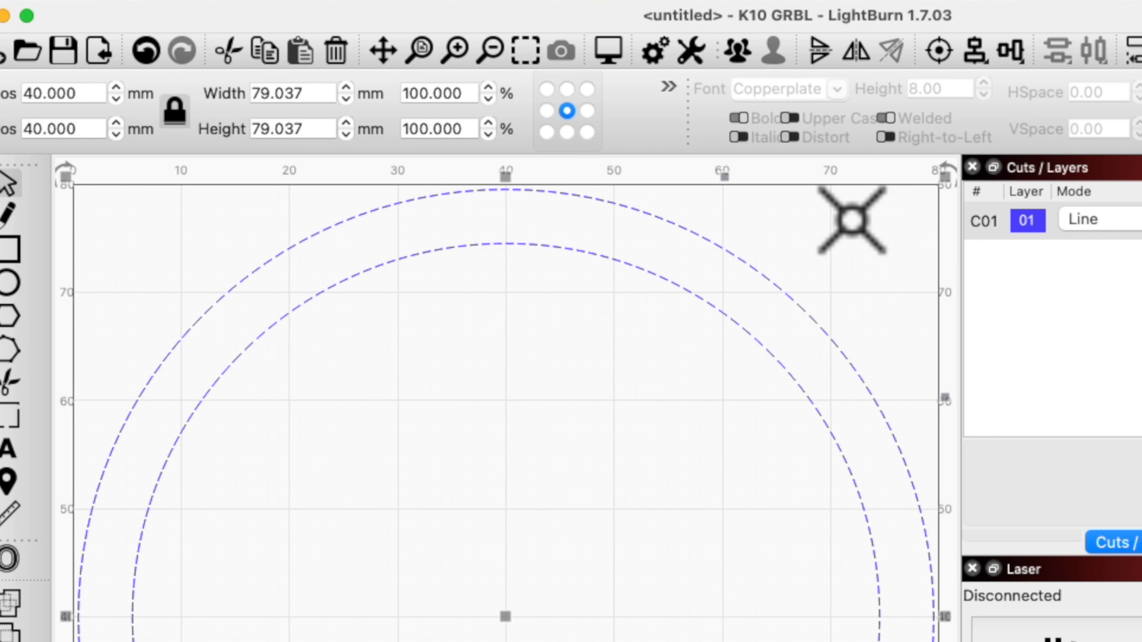
{"action": "left_click", "coordinate": [737, 49]}
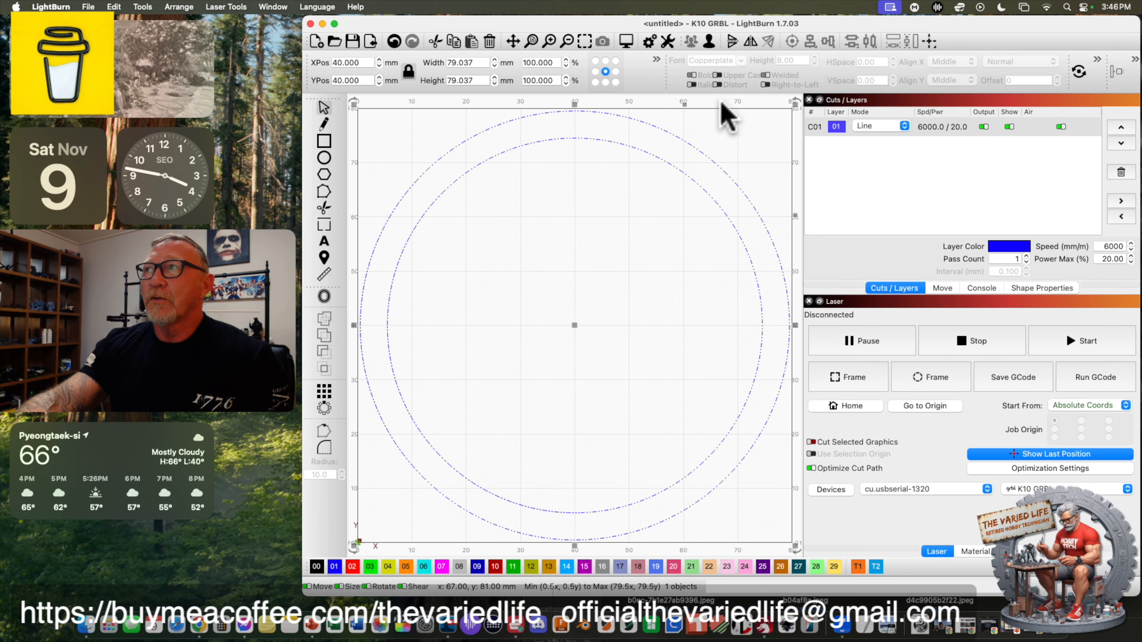
Shift the grouped circles together as a test and move them back to the page center.
{"action": "left_click", "coordinate": [734, 145]}
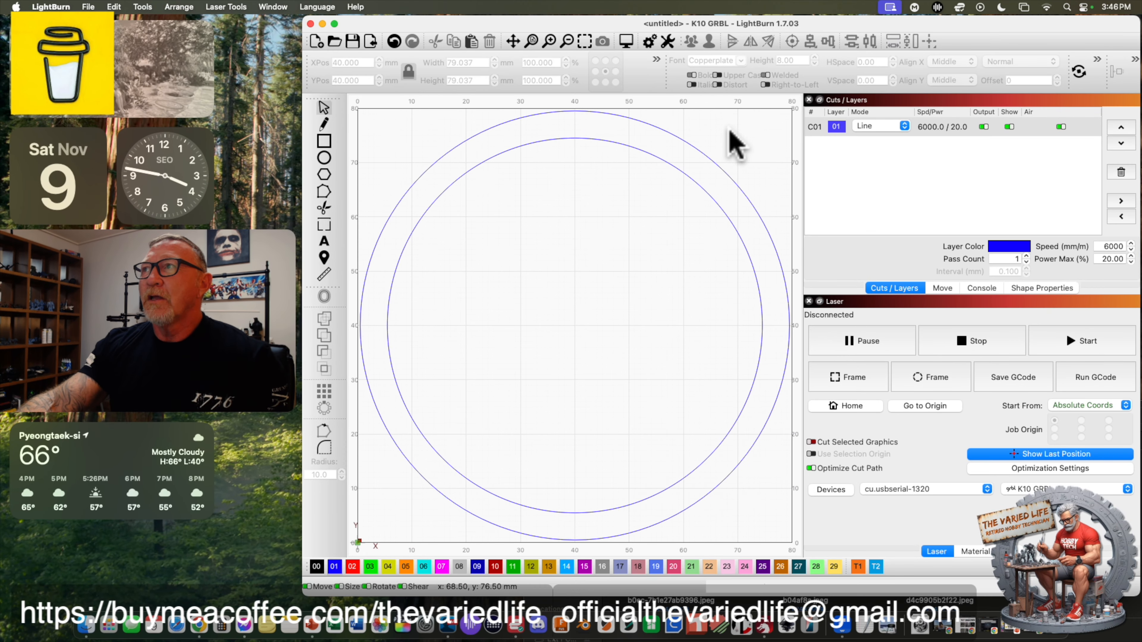
{"action": "left_click", "coordinate": [652, 156]}
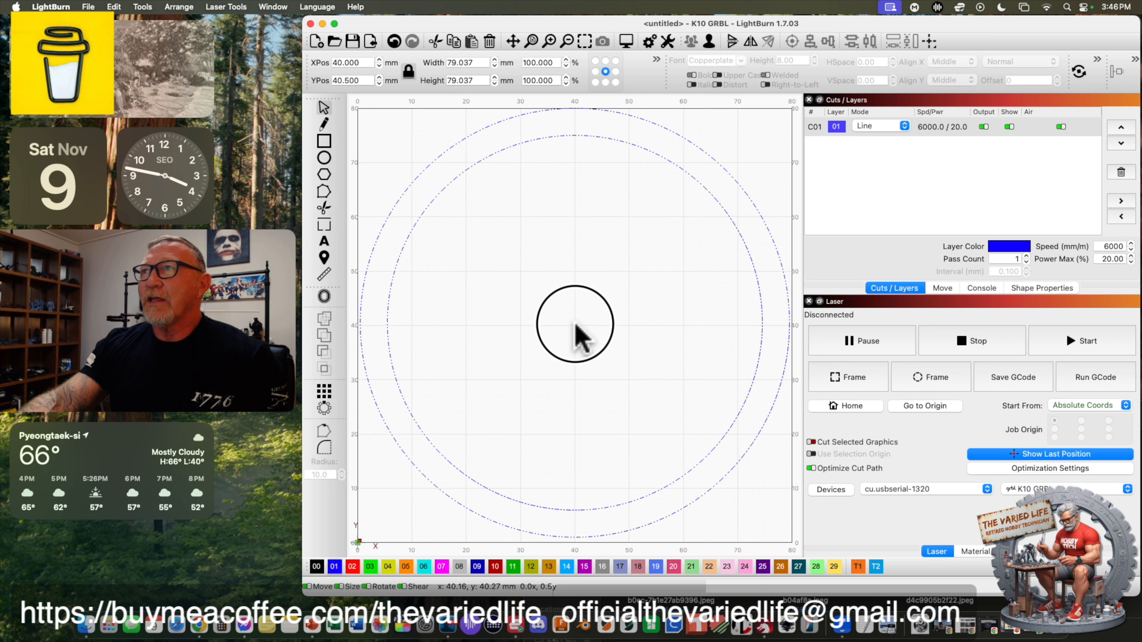
{"action": "left_click", "coordinate": [931, 43]}
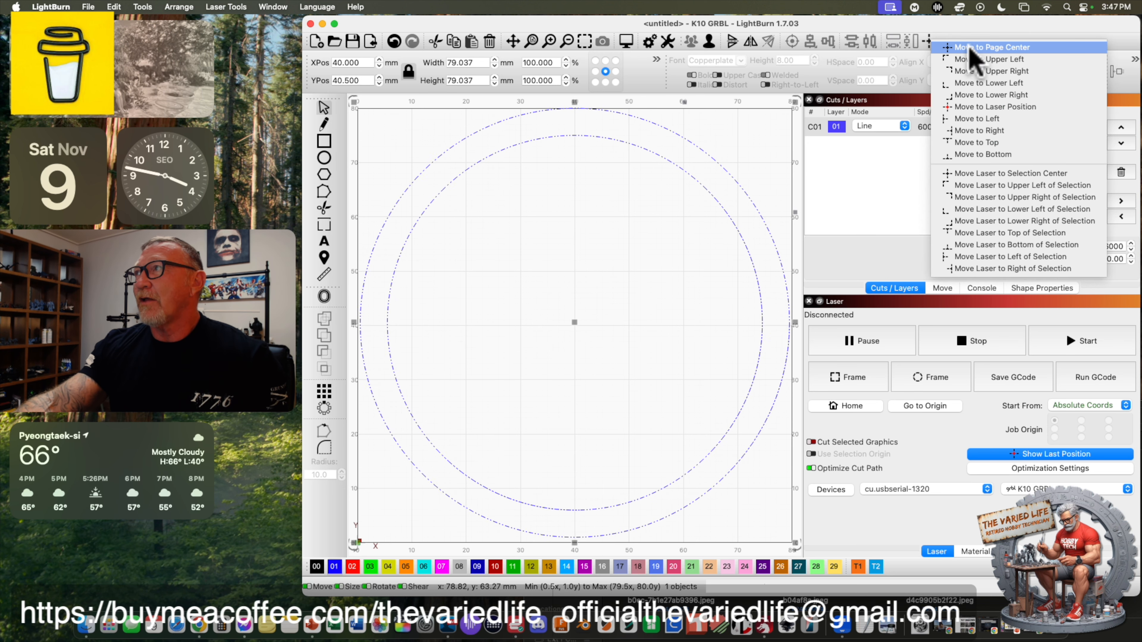
{"action": "left_click", "coordinate": [970, 47]}
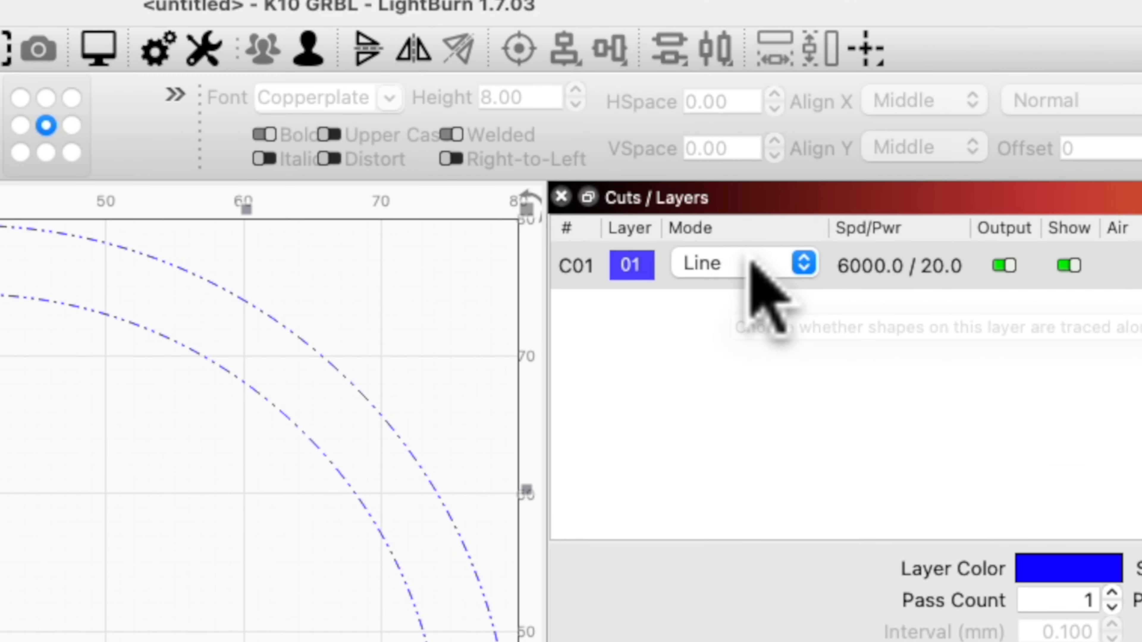
Set the grouped circles' layer to Fill mode to make a solid ring, and deselect it.
{"action": "left_click", "coordinate": [881, 126]}
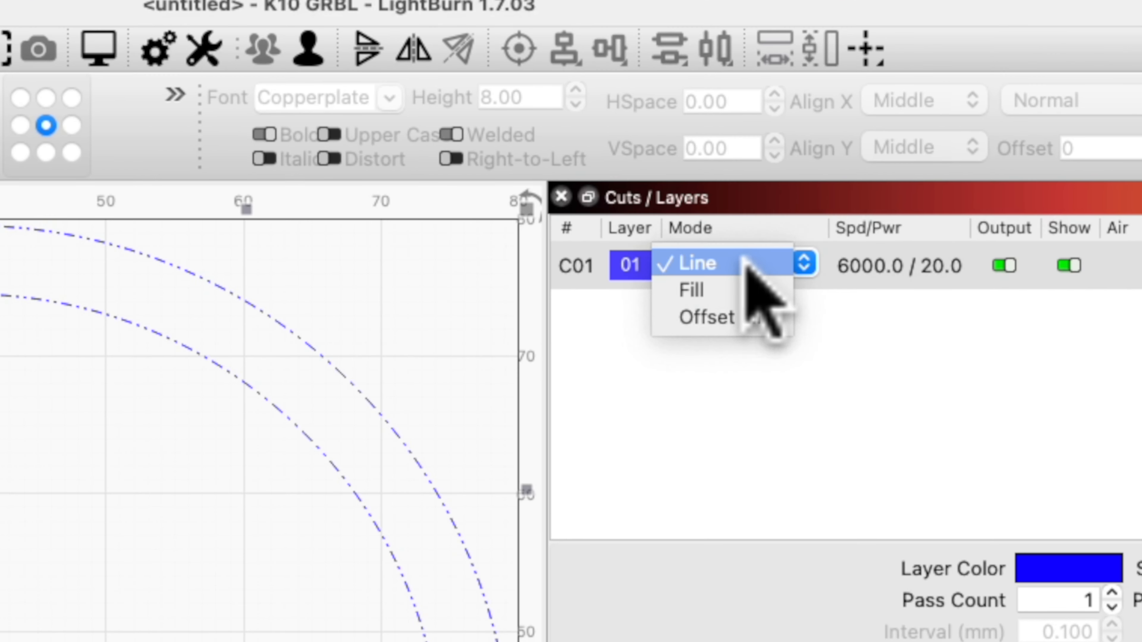
{"action": "left_click", "coordinate": [715, 291]}
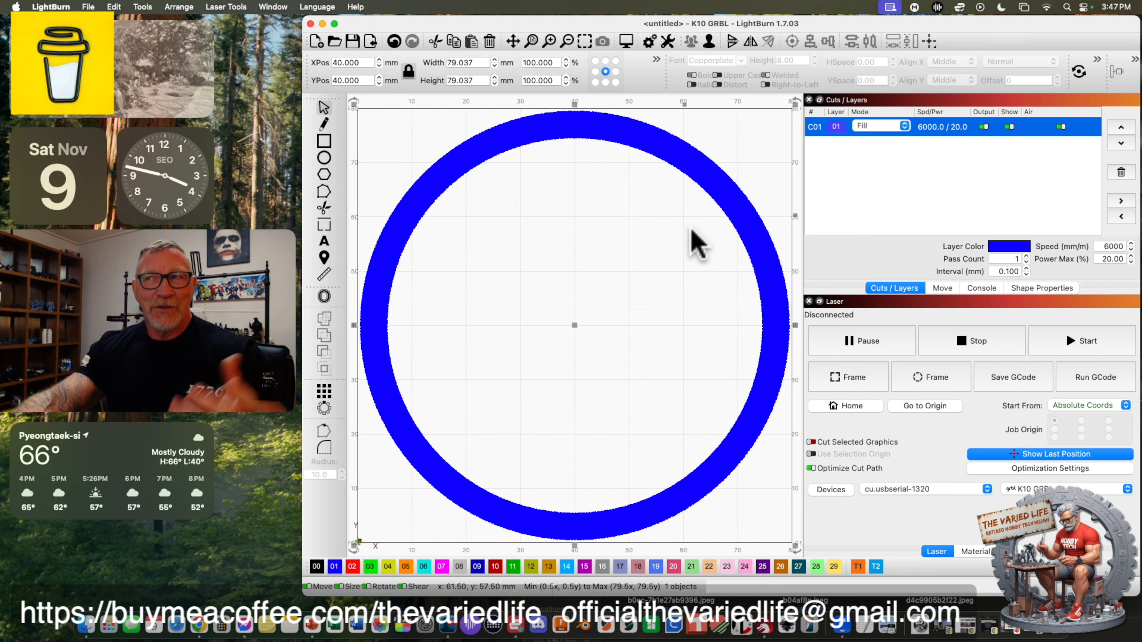
{"action": "left_click", "coordinate": [750, 108]}
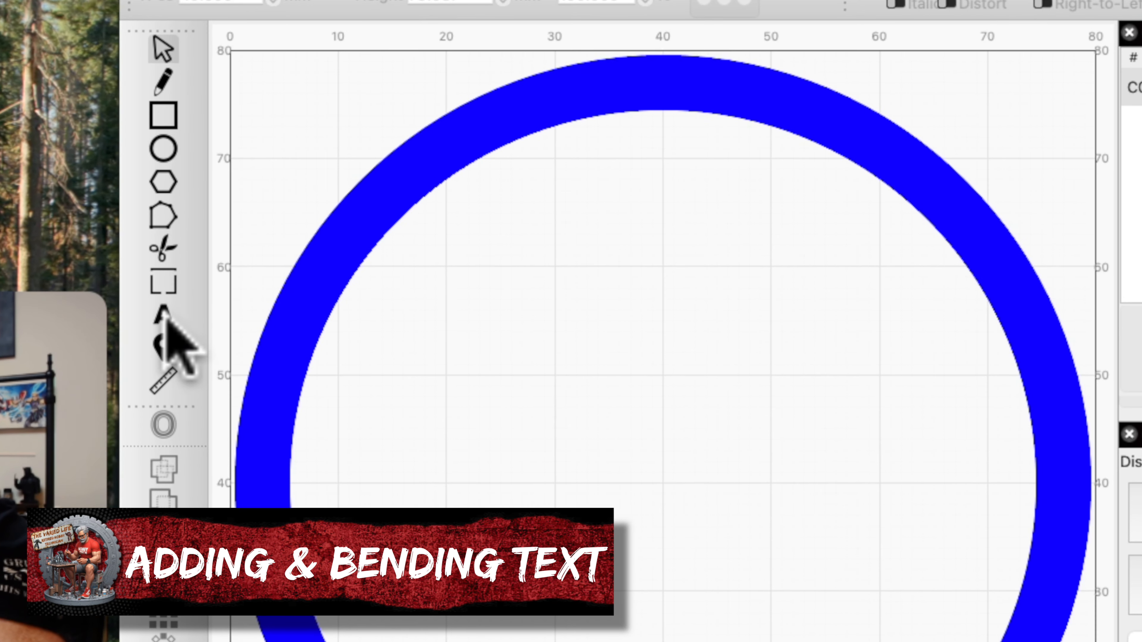
Add the text "Premium Coffee" in the upper part of the ring, in Copperplate at a height of 8.00.
{"action": "left_click", "coordinate": [166, 315]}
{"action": "left_click", "coordinate": [557, 358]}
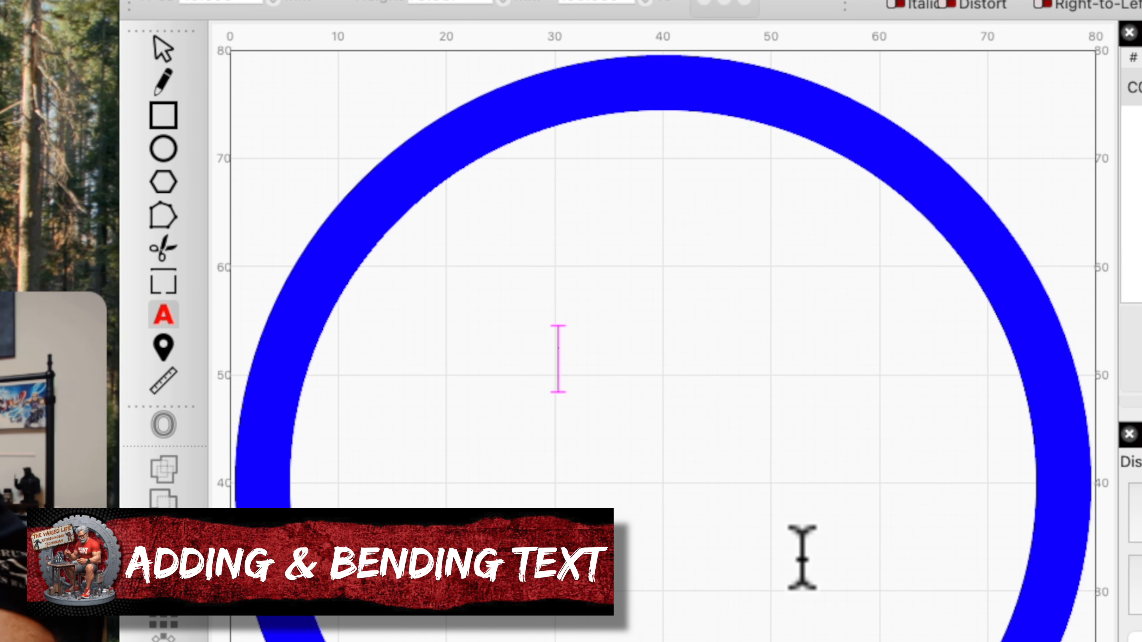
{"action": "type", "text": "Pr"}
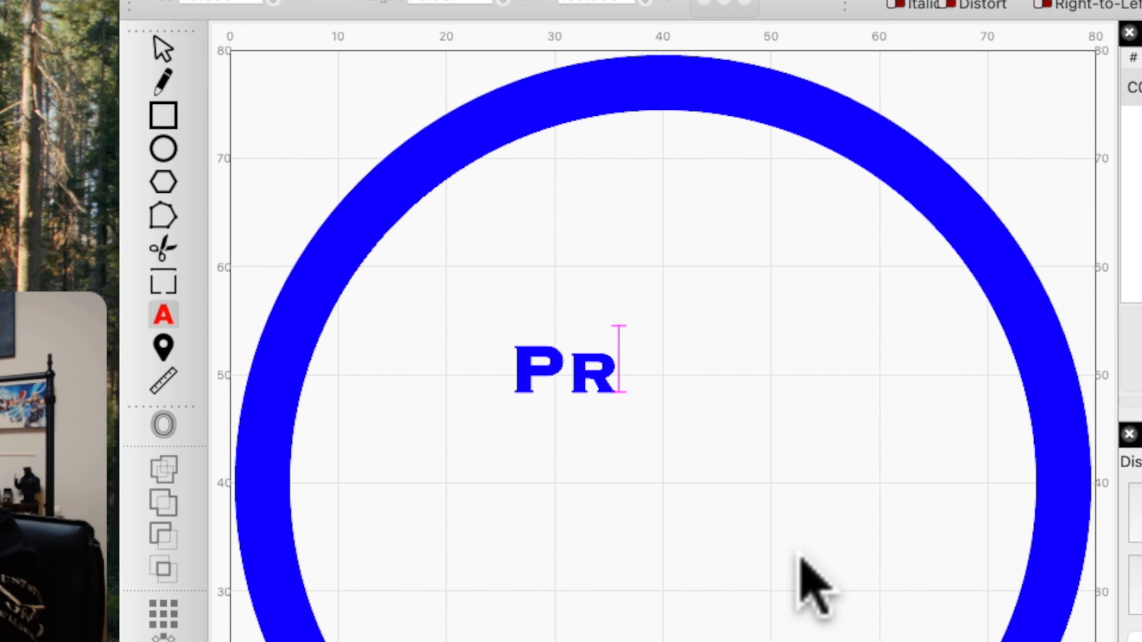
{"action": "type", "text": "emium"}
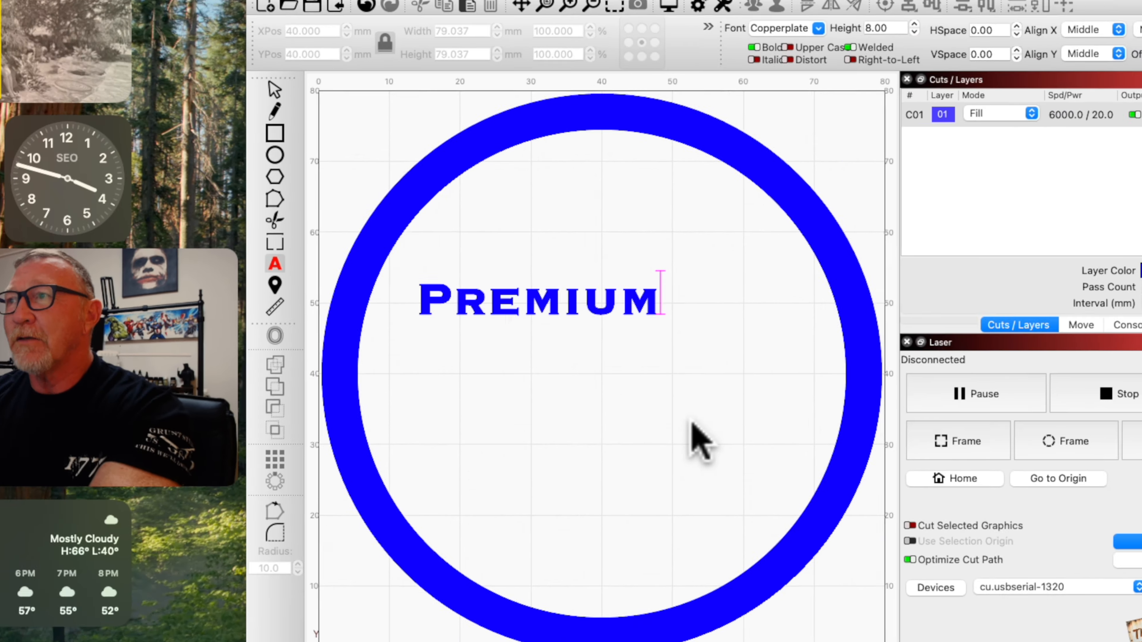
{"action": "type", "text": " Coffee"}
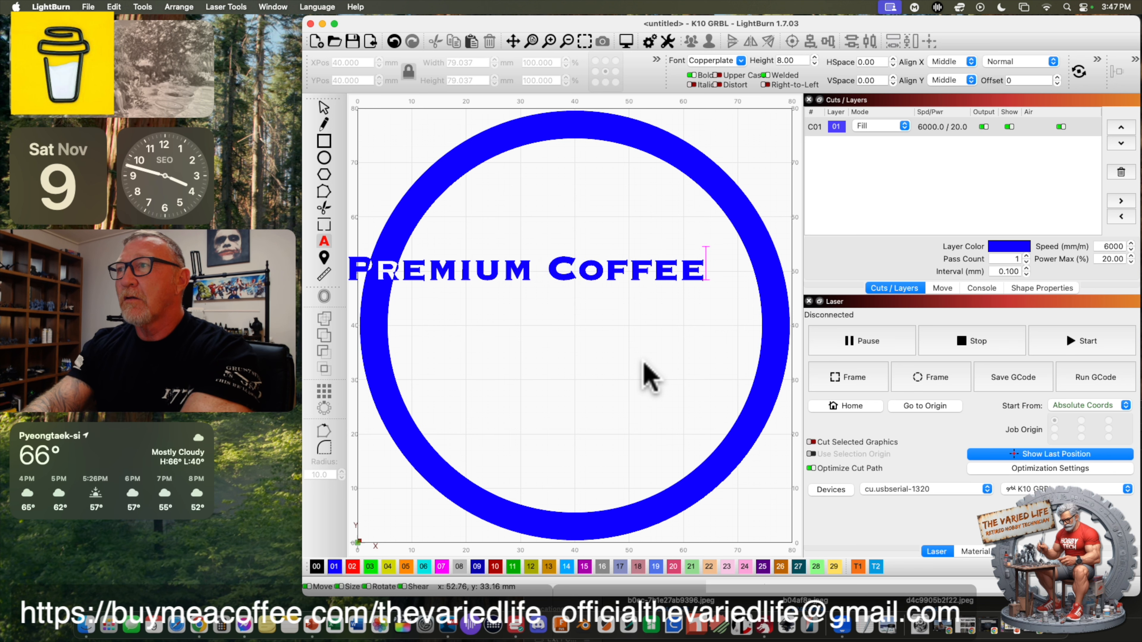
Select the "Premium Coffee" text and assign it to the black layer 00.
{"action": "left_click", "coordinate": [316, 567]}
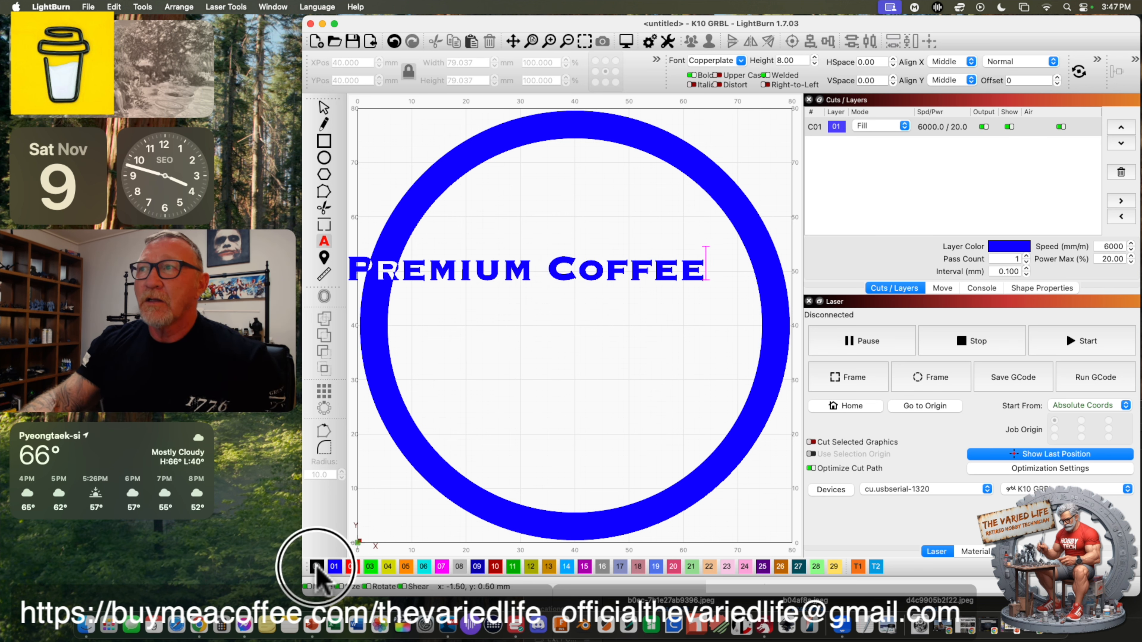
{"action": "left_click", "coordinate": [324, 108]}
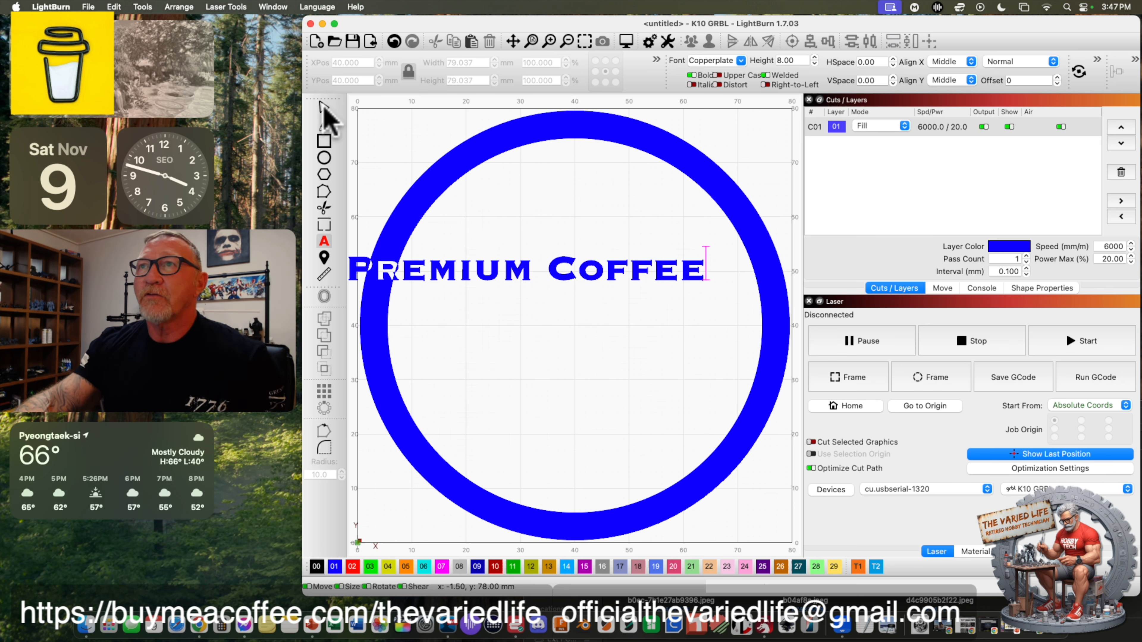
{"action": "left_click", "coordinate": [413, 271]}
{"action": "left_click", "coordinate": [317, 567]}
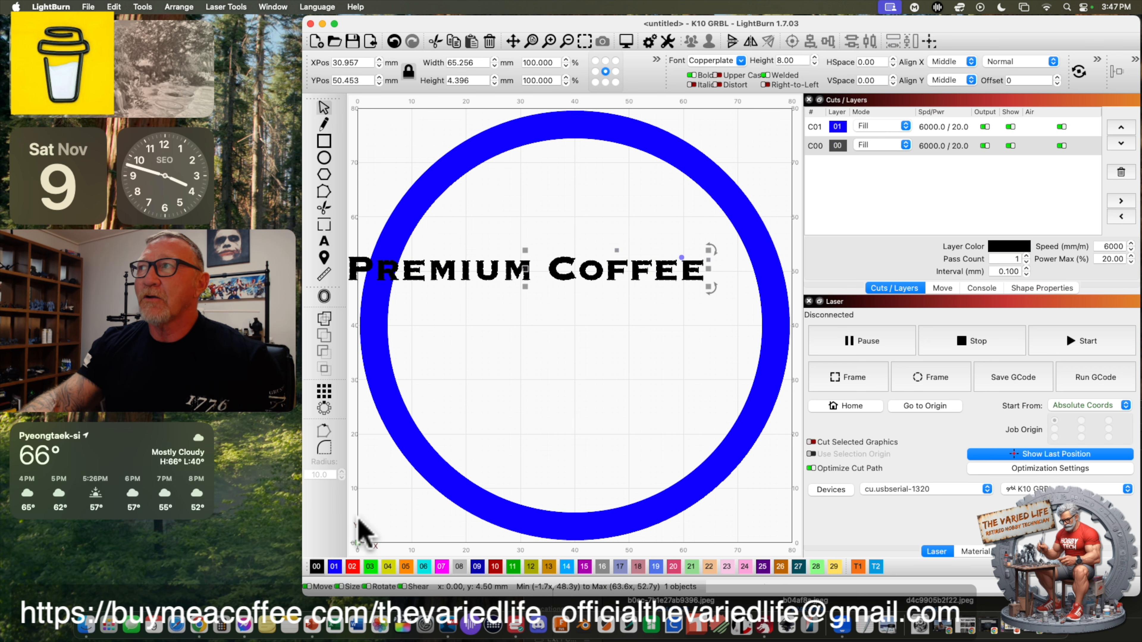
Move the text up onto the top of the ring, centered at about X 42, Y 77 mm.
{"action": "left_click_drag", "start_coordinate": [529, 275], "coordinate": [576, 236]}
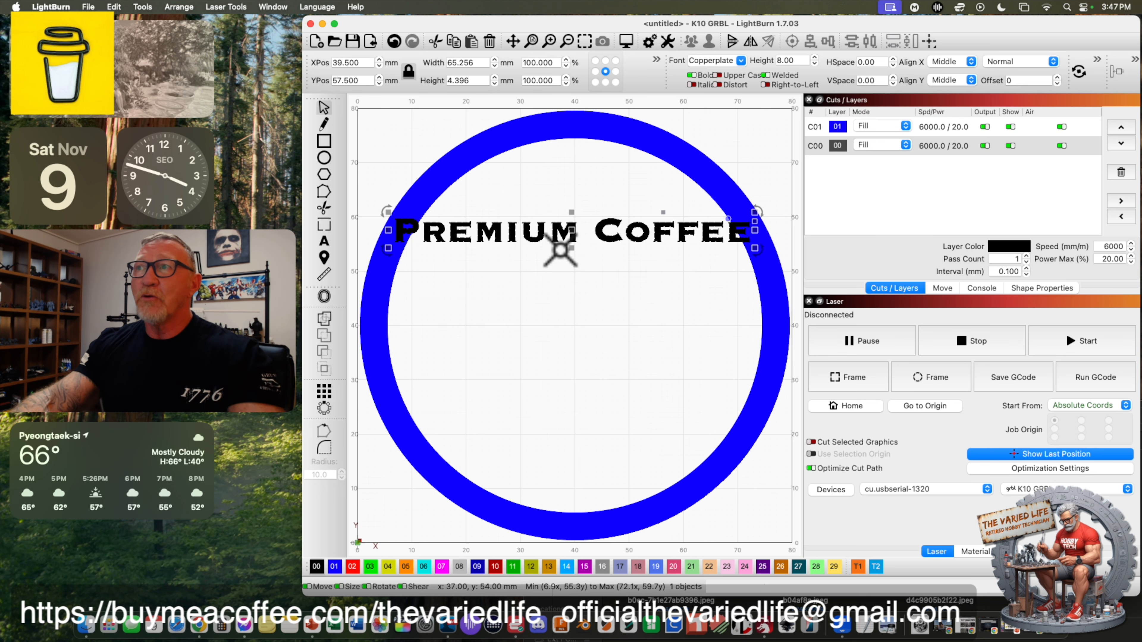
{"action": "left_click_drag", "start_coordinate": [572, 232], "coordinate": [586, 126]}
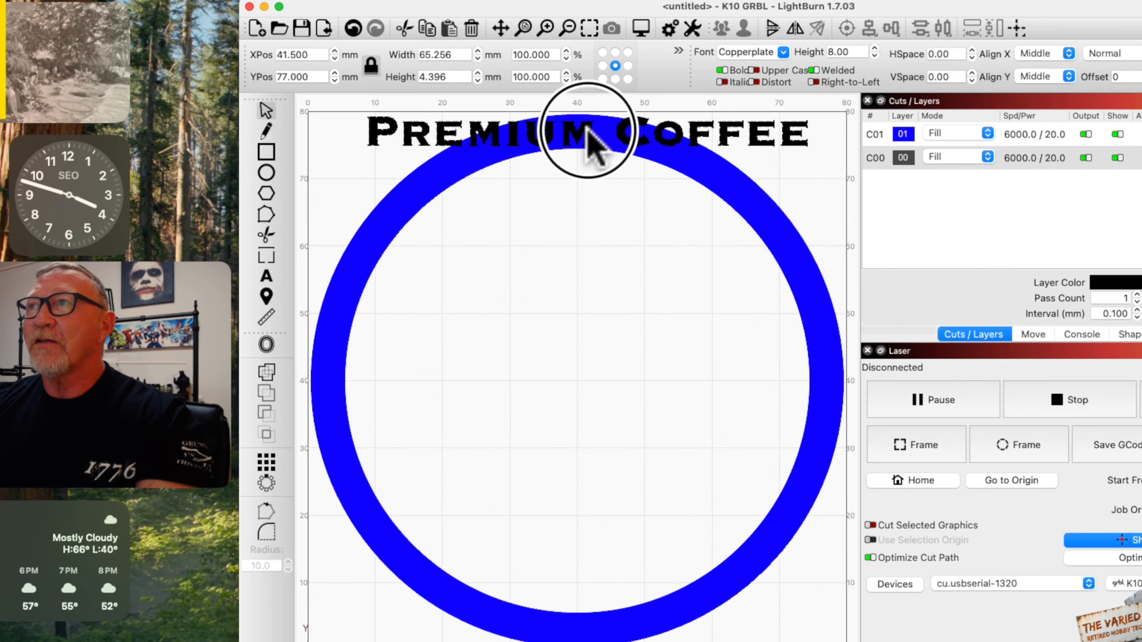
{"action": "scroll", "coordinate": [603, 252], "scroll_direction": "down", "scroll_amount": 2}
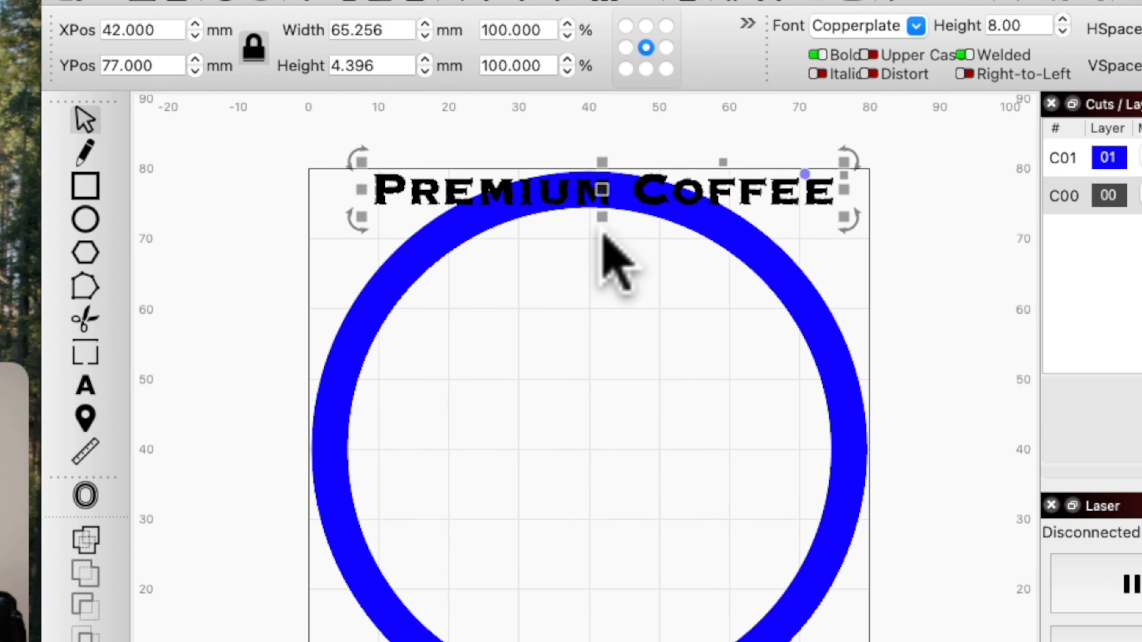
{"action": "scroll", "coordinate": [611, 243], "scroll_direction": "up", "scroll_amount": 3}
{"action": "scroll", "coordinate": [598, 135], "scroll_direction": "up", "scroll_amount": 3}
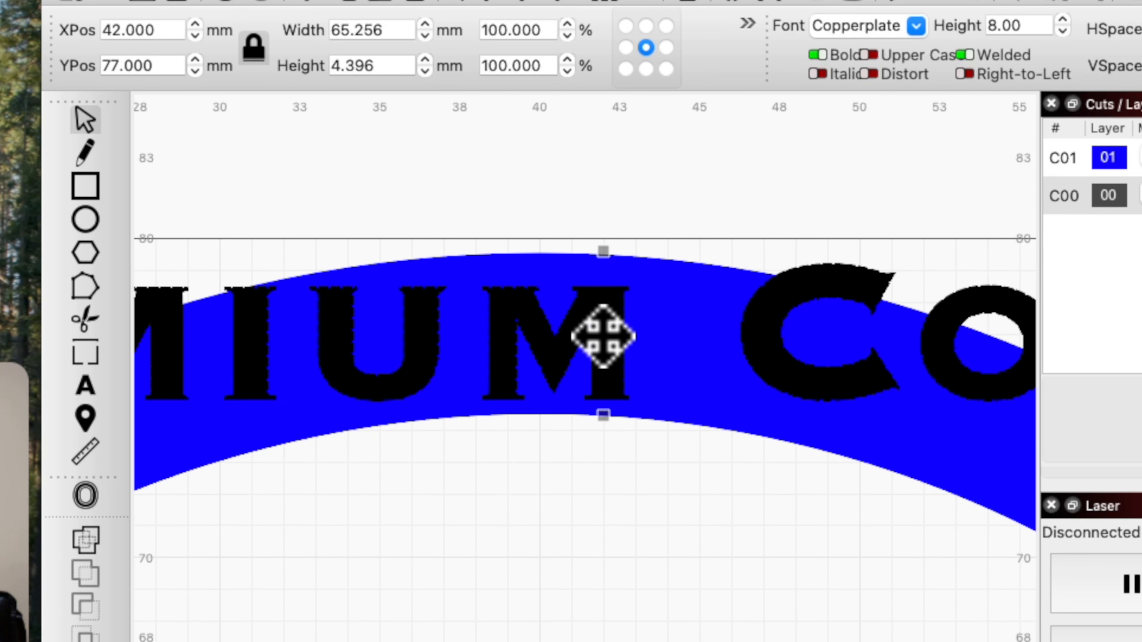
Resize the text against the ring's band to a height of about 6.92, and place it at X 40, Y 77.5 mm.
{"action": "left_click", "coordinate": [1063, 32]}
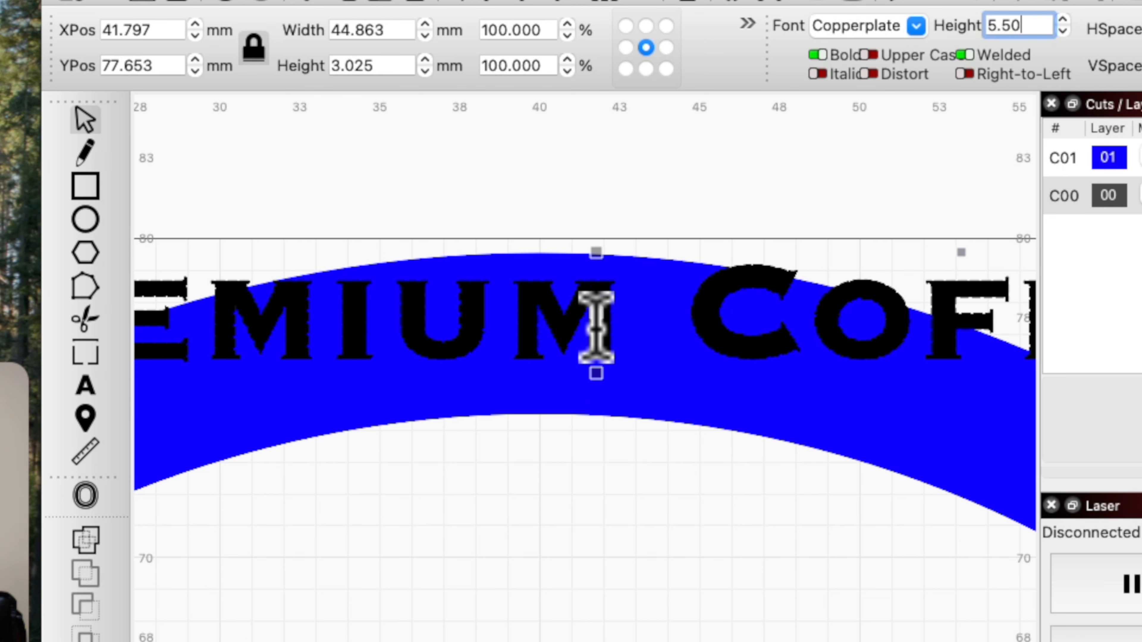
{"action": "left_click_drag", "start_coordinate": [592, 321], "coordinate": [199, 373]}
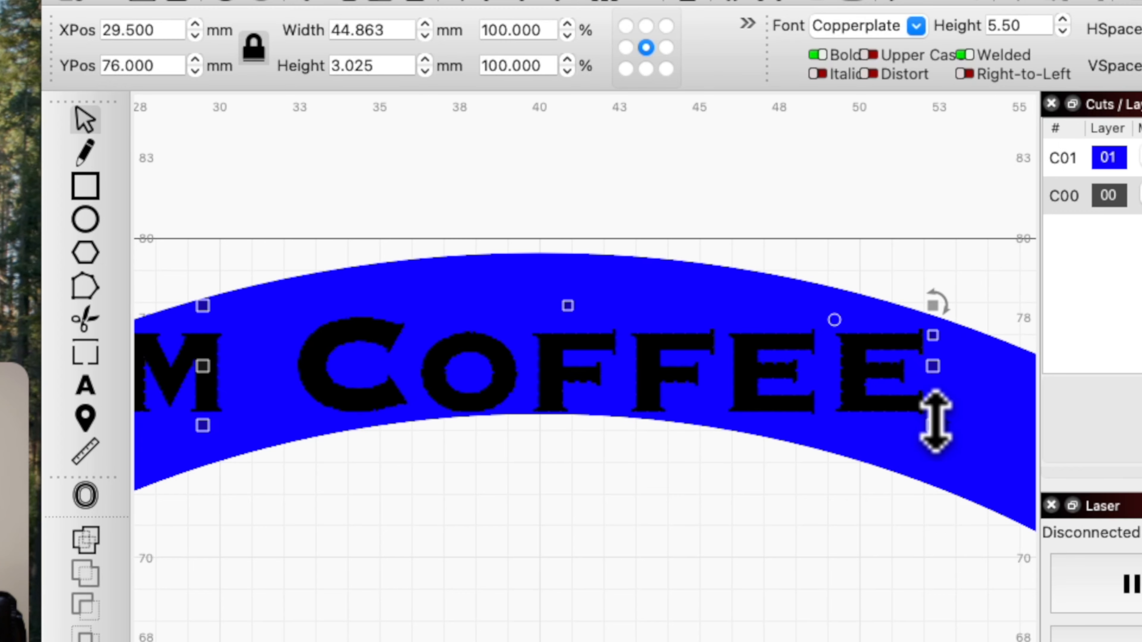
{"action": "left_click_drag", "start_coordinate": [933, 425], "coordinate": [824, 424]}
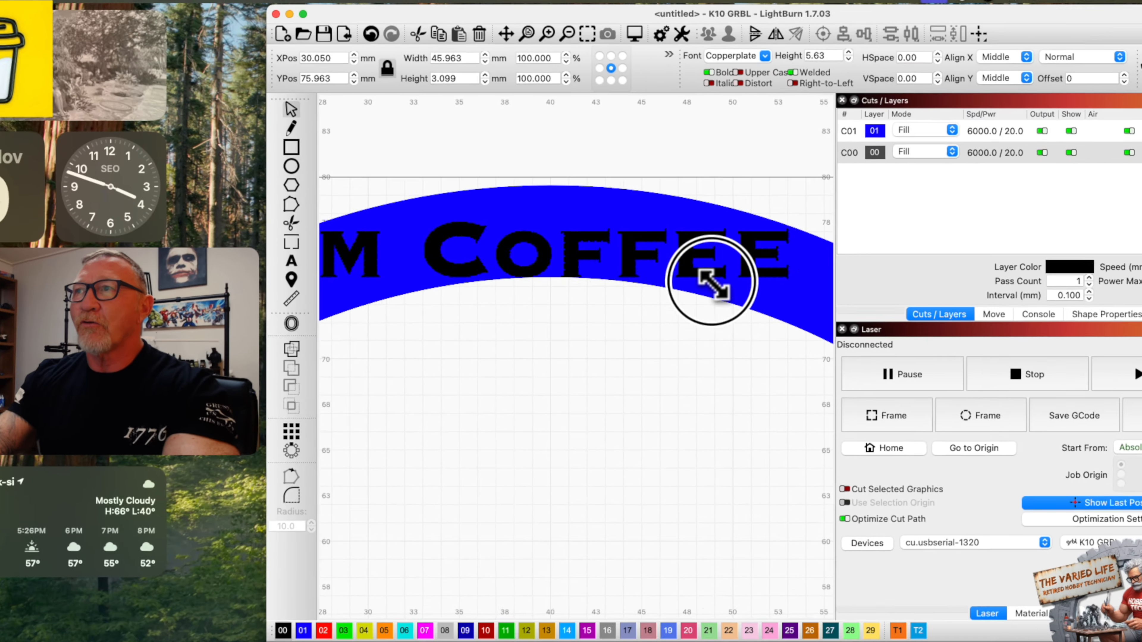
{"action": "left_click_drag", "start_coordinate": [712, 282], "coordinate": [800, 294]}
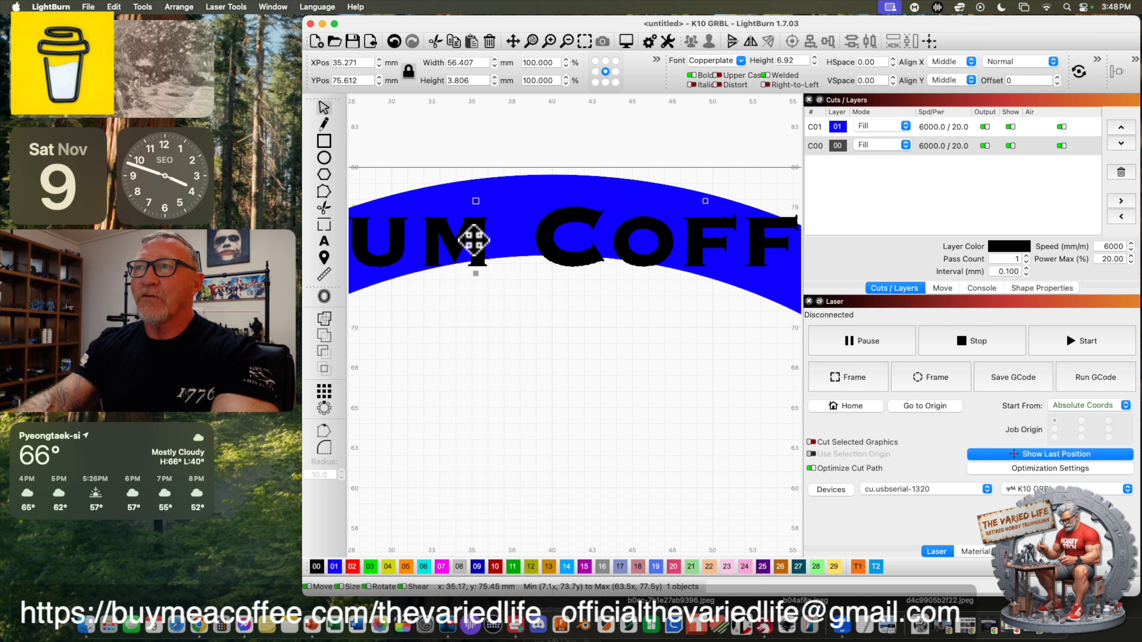
{"action": "left_click_drag", "start_coordinate": [474, 241], "coordinate": [553, 208]}
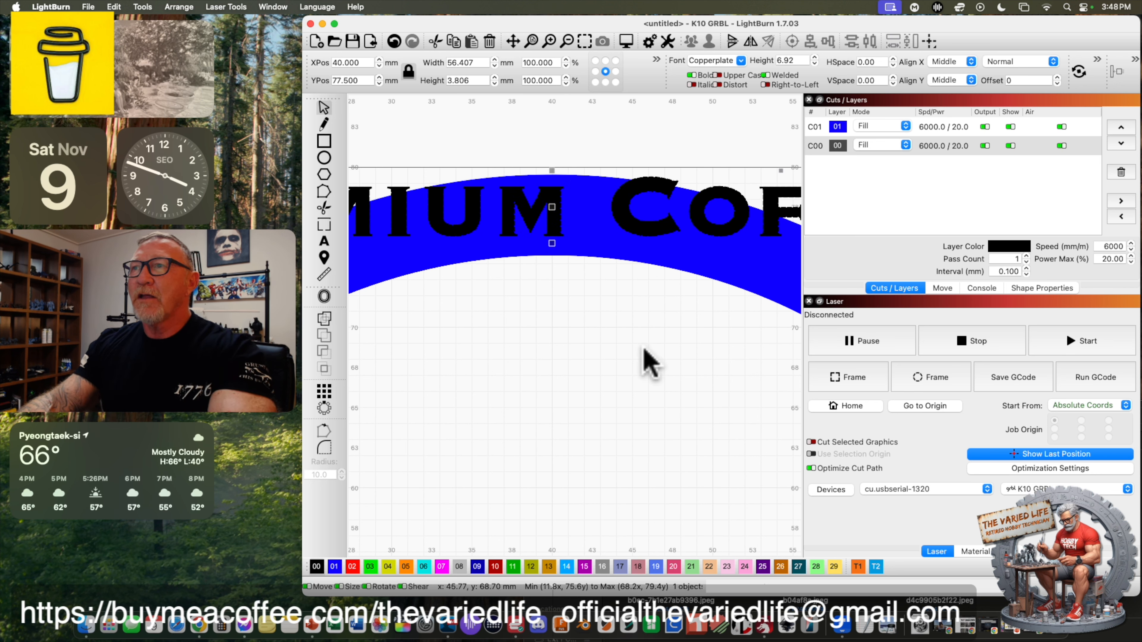
Bend the text to follow the ring's upper arc and position it within the band at about X 40, Y 71.2 mm.
{"action": "scroll", "coordinate": [643, 353], "scroll_direction": "up", "scroll_amount": 2}
{"action": "scroll", "coordinate": [645, 360], "scroll_direction": "down", "scroll_amount": 4}
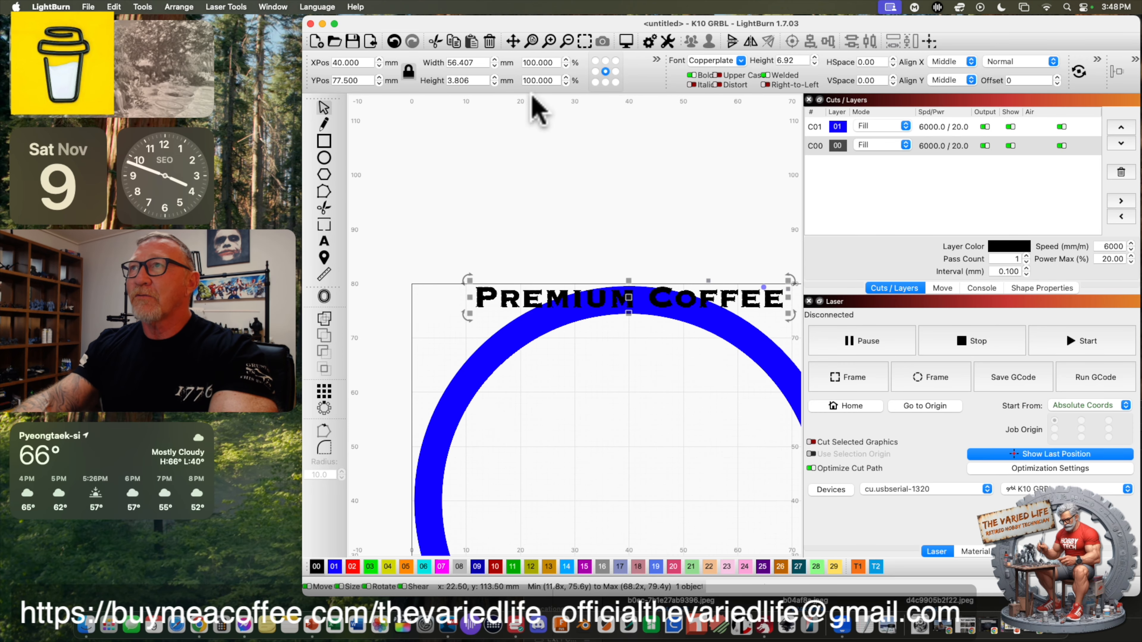
{"action": "left_click", "coordinate": [532, 41]}
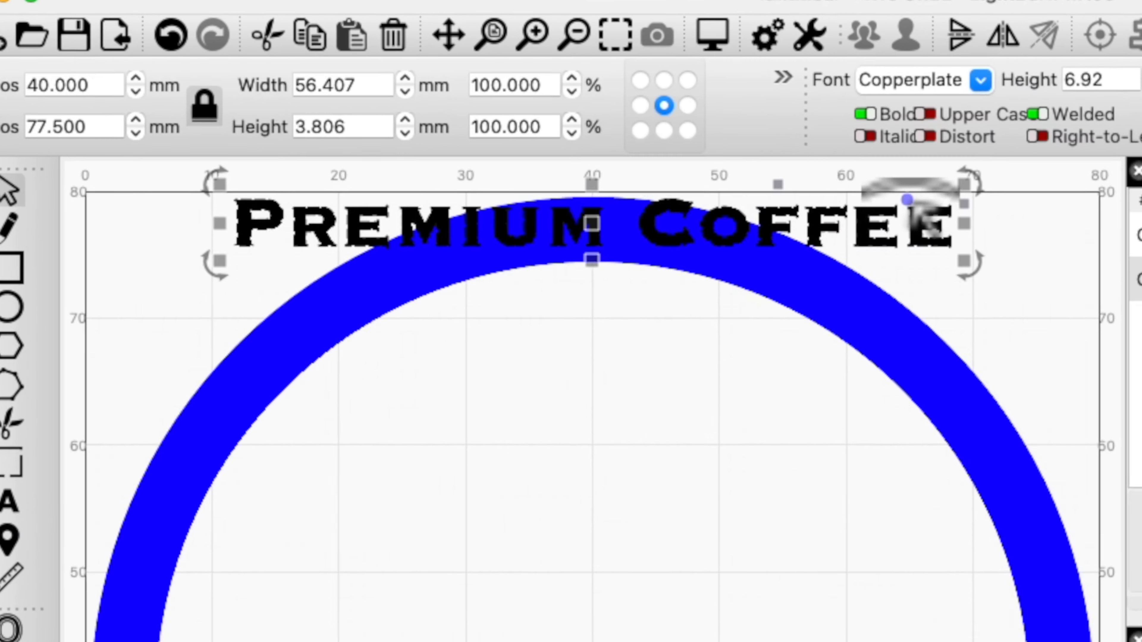
{"action": "left_click_drag", "start_coordinate": [921, 206], "coordinate": [905, 306]}
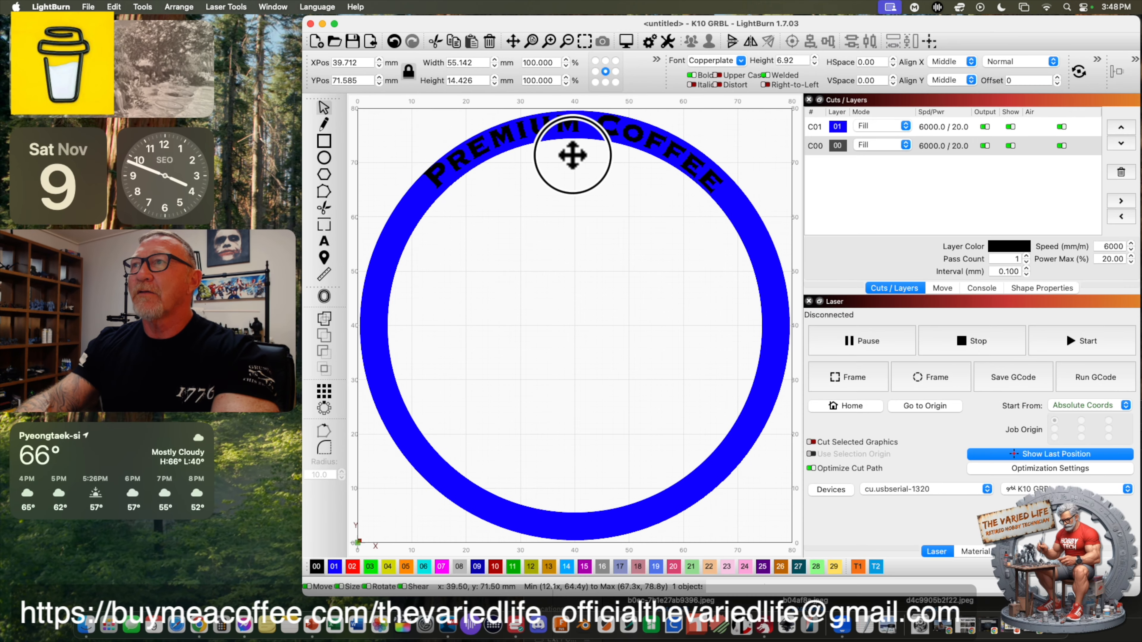
{"action": "left_click_drag", "start_coordinate": [572, 155], "coordinate": [576, 157]}
{"action": "left_click_drag", "start_coordinate": [705, 163], "coordinate": [705, 160]}
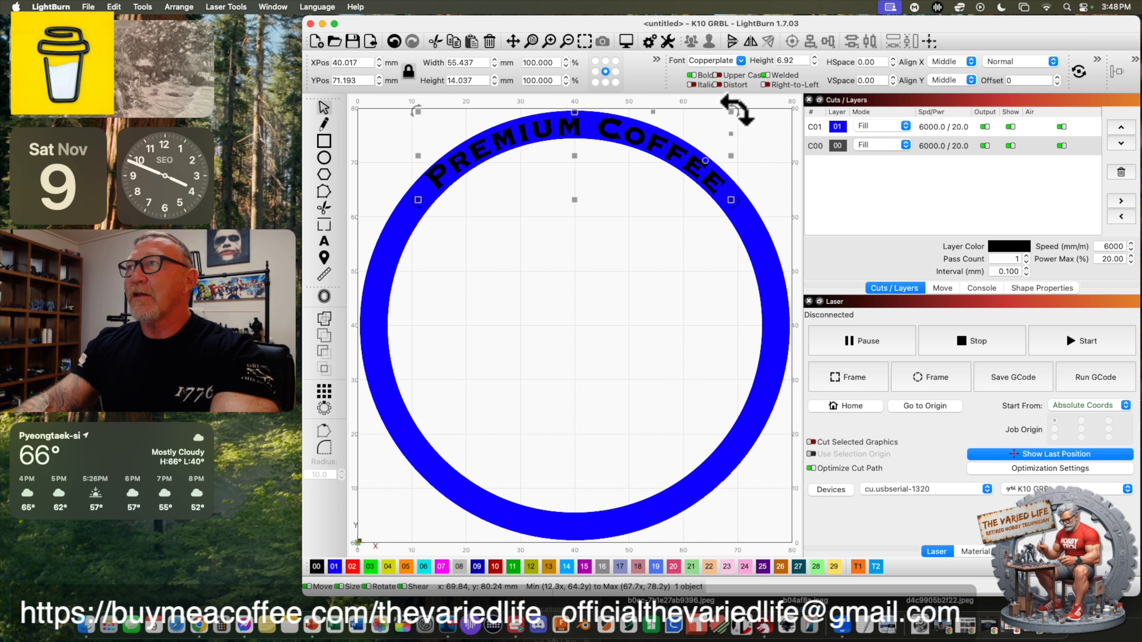
Rotate the curved text by about -0.6 degrees to even it out along the ring, and deselect it.
{"action": "mouse_move", "coordinate": [733, 111]}
{"action": "left_mouse_down"}
{"action": "mouse_move", "coordinate": [742, 148]}
{"action": "mouse_move", "coordinate": [715, 104]}
{"action": "mouse_move", "coordinate": [717, 112]}
{"action": "left_mouse_up"}
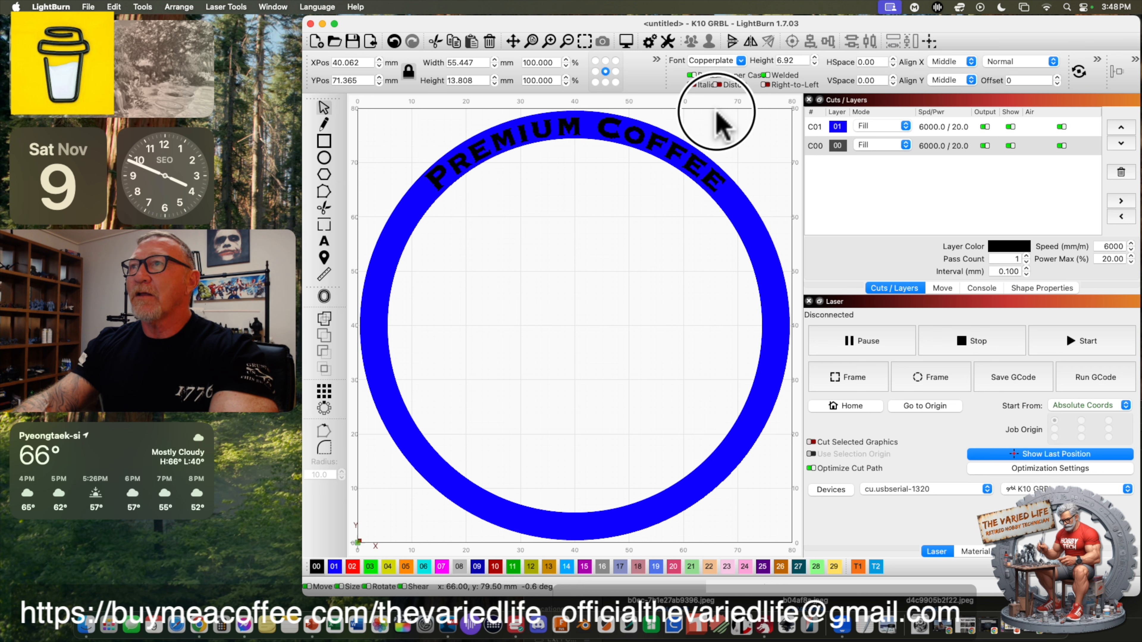
{"action": "left_click_drag", "start_coordinate": [722, 129], "coordinate": [721, 116]}
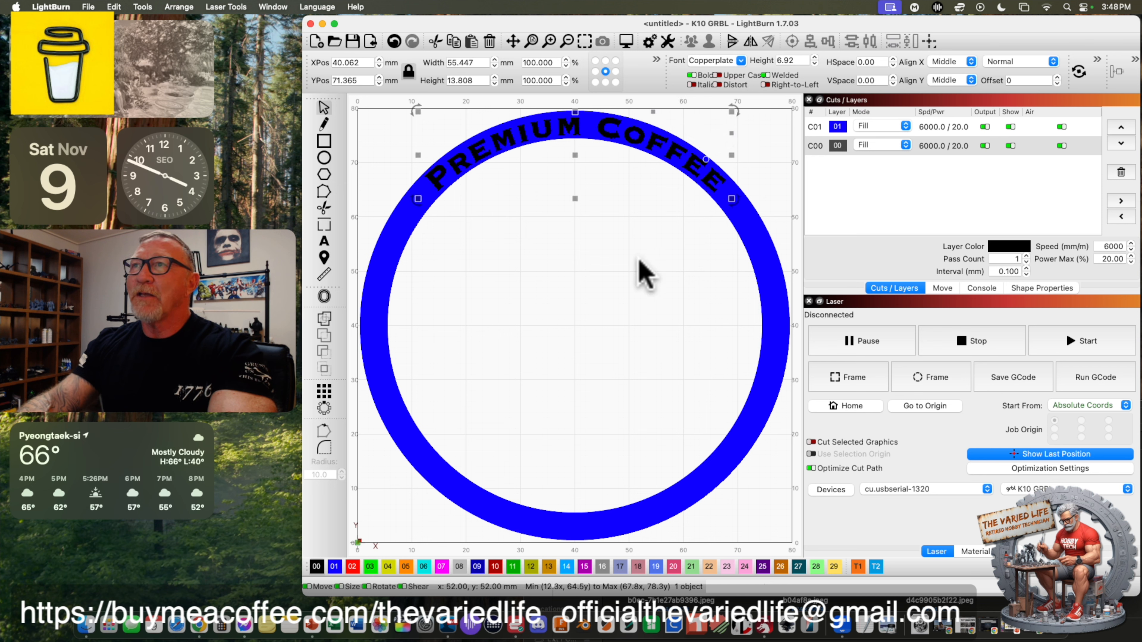
{"action": "left_click", "coordinate": [374, 128]}
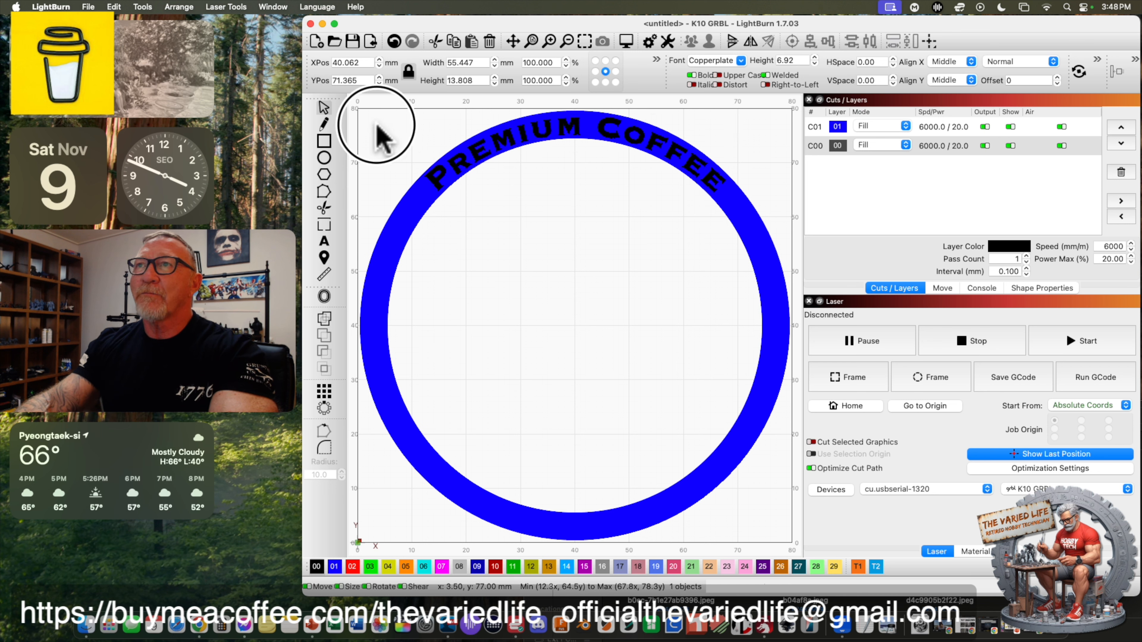
{"action": "left_click", "coordinate": [507, 138]}
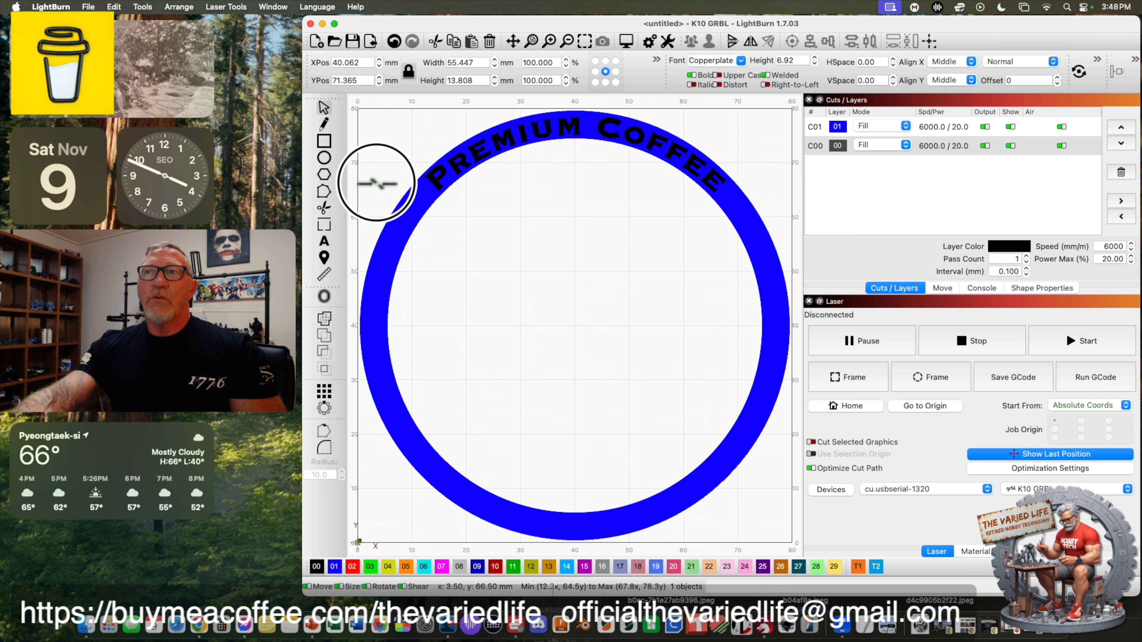
{"action": "left_click", "coordinate": [377, 189]}
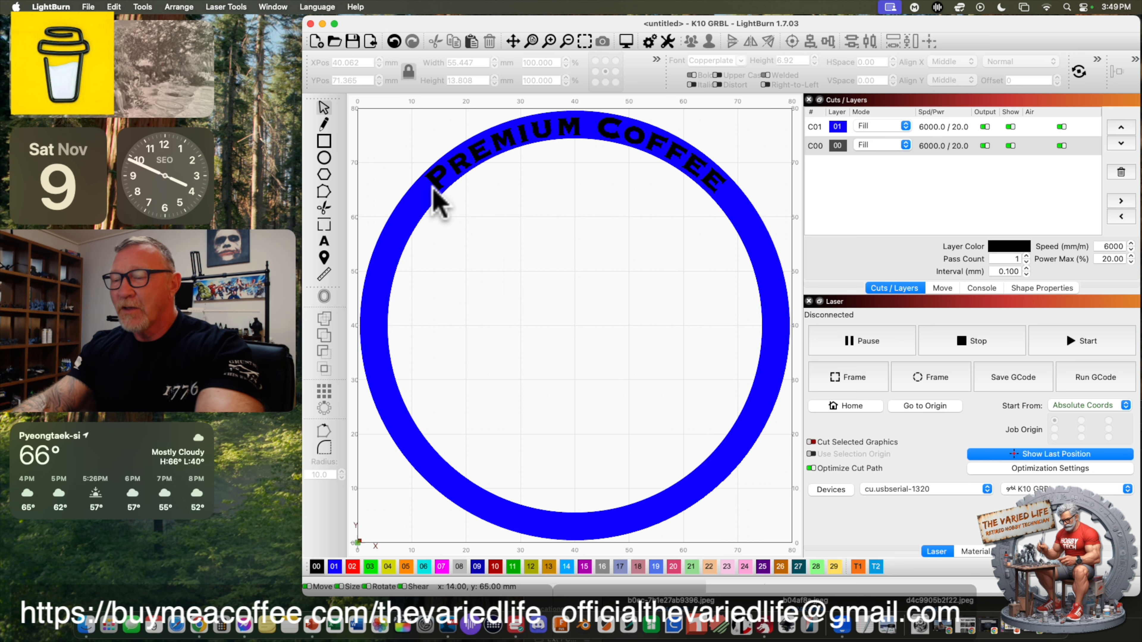
Cut the curved "Premium Coffee" text out of the ring with Boolean Subtract, and deselect the result.
{"action": "left_click", "coordinate": [408, 235]}
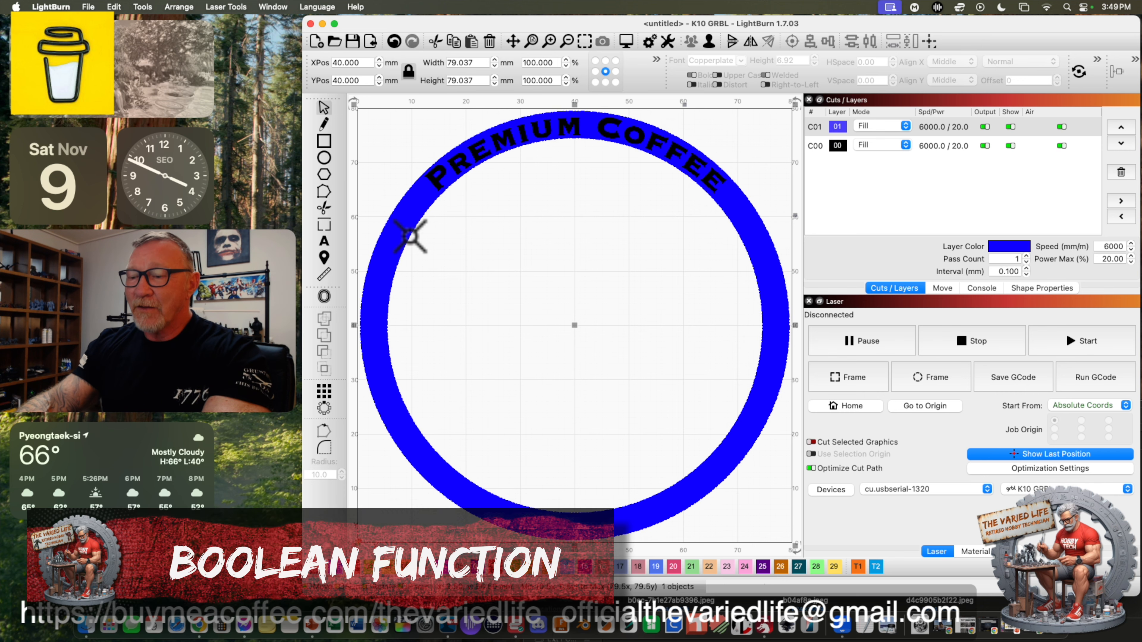
{"action": "left_click", "coordinate": [450, 167], "text": "shift"}
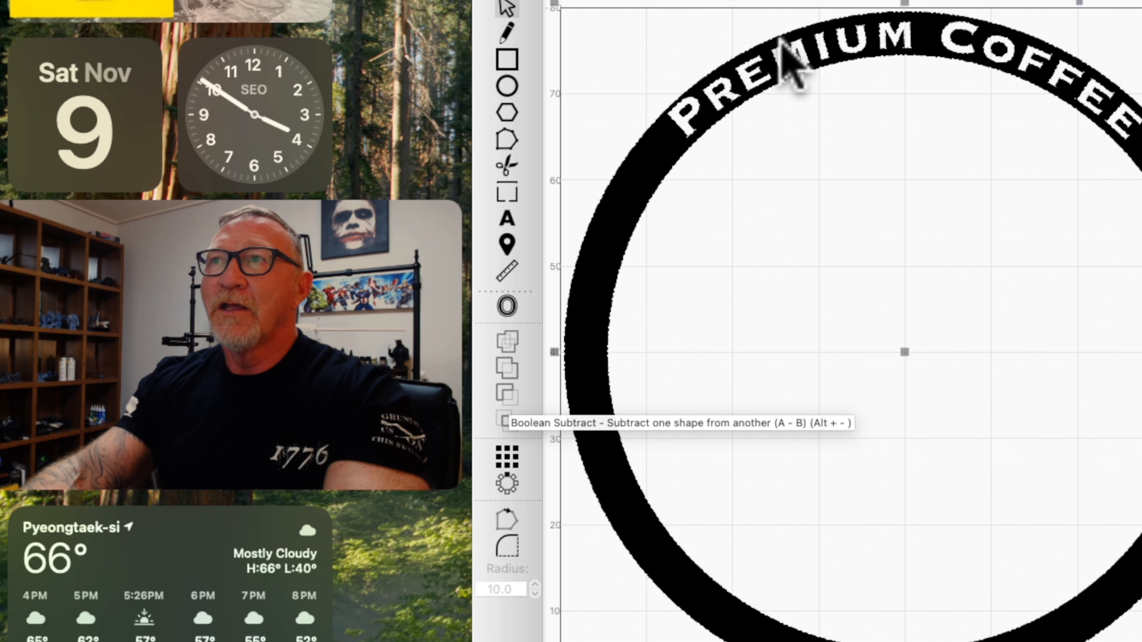
{"action": "scroll", "coordinate": [742, 67], "scroll_direction": "down", "scroll_amount": 5}
{"action": "scroll", "coordinate": [742, 67], "scroll_direction": "up", "scroll_amount": 10}
{"action": "scroll", "coordinate": [816, 283], "scroll_direction": "up", "scroll_amount": 5}
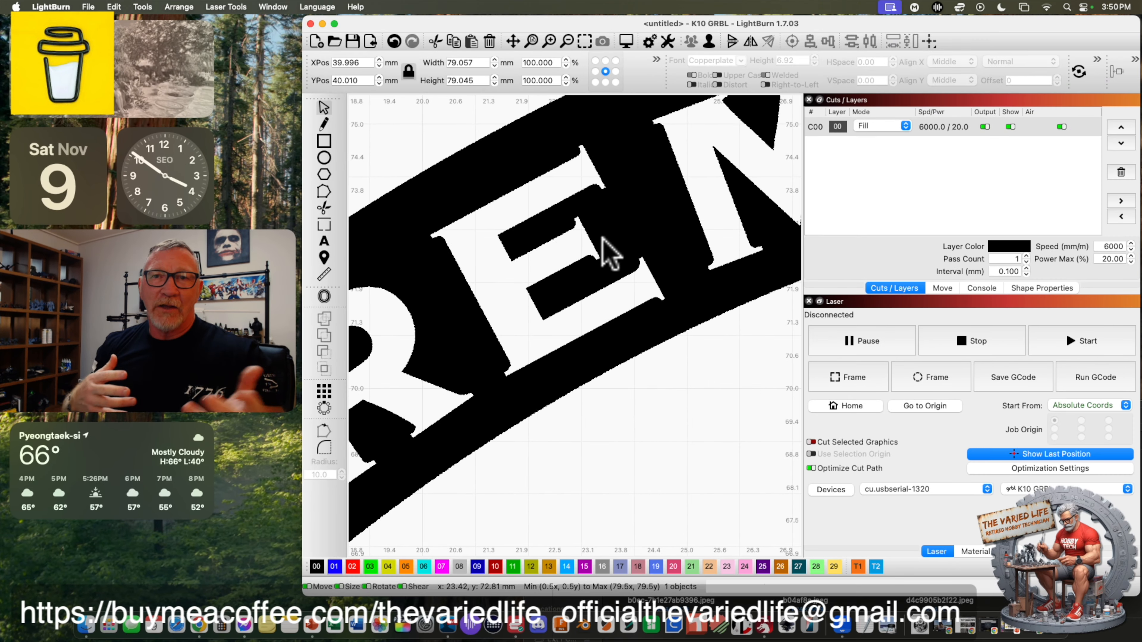
{"action": "scroll", "coordinate": [608, 232], "scroll_direction": "down", "scroll_amount": 10}
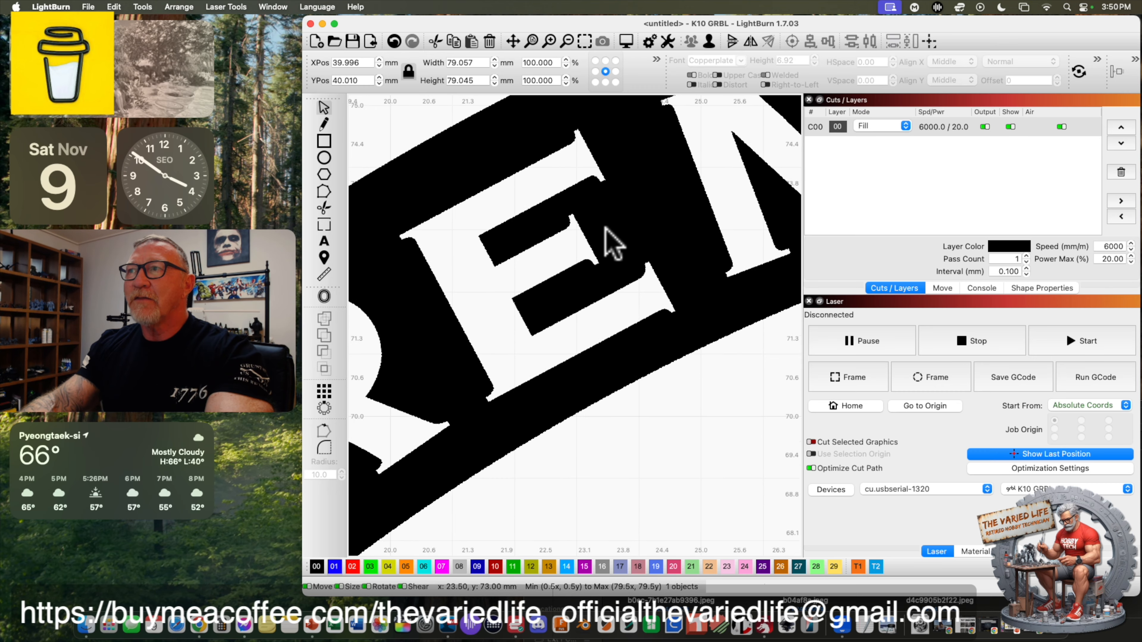
{"action": "scroll", "coordinate": [633, 228], "scroll_direction": "up", "scroll_amount": 2}
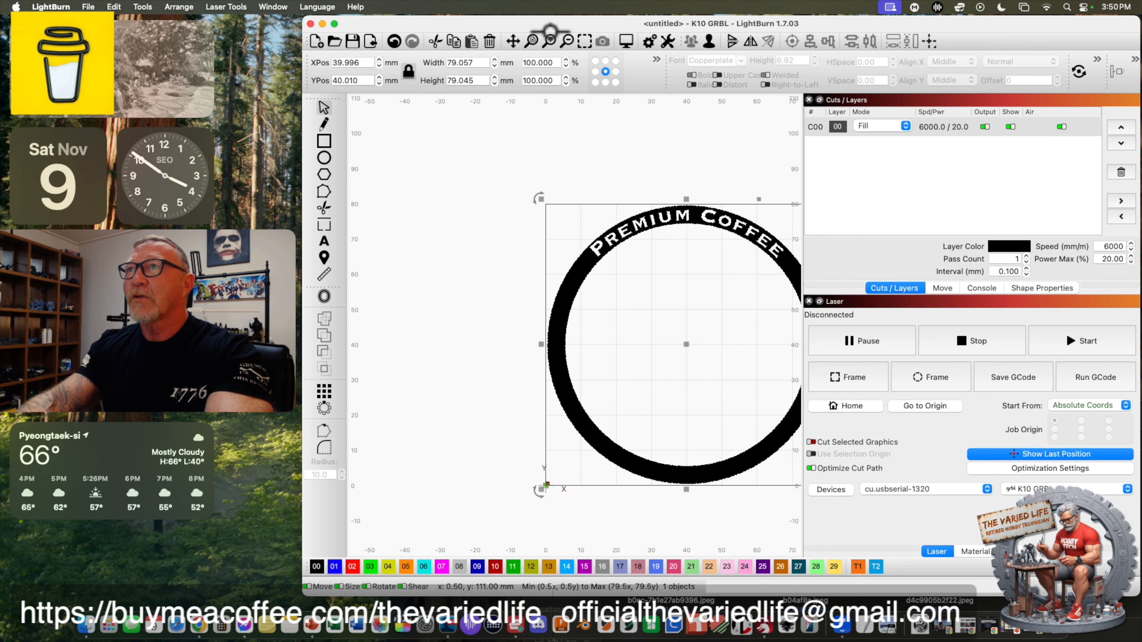
{"action": "left_click", "coordinate": [531, 43]}
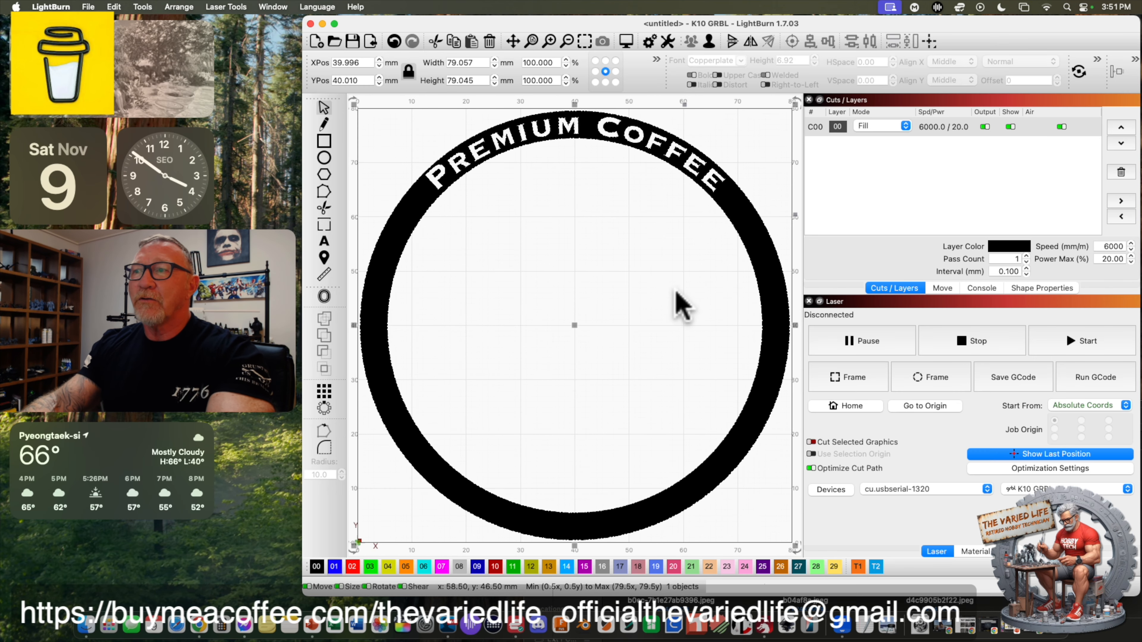
{"action": "left_click", "coordinate": [374, 114]}
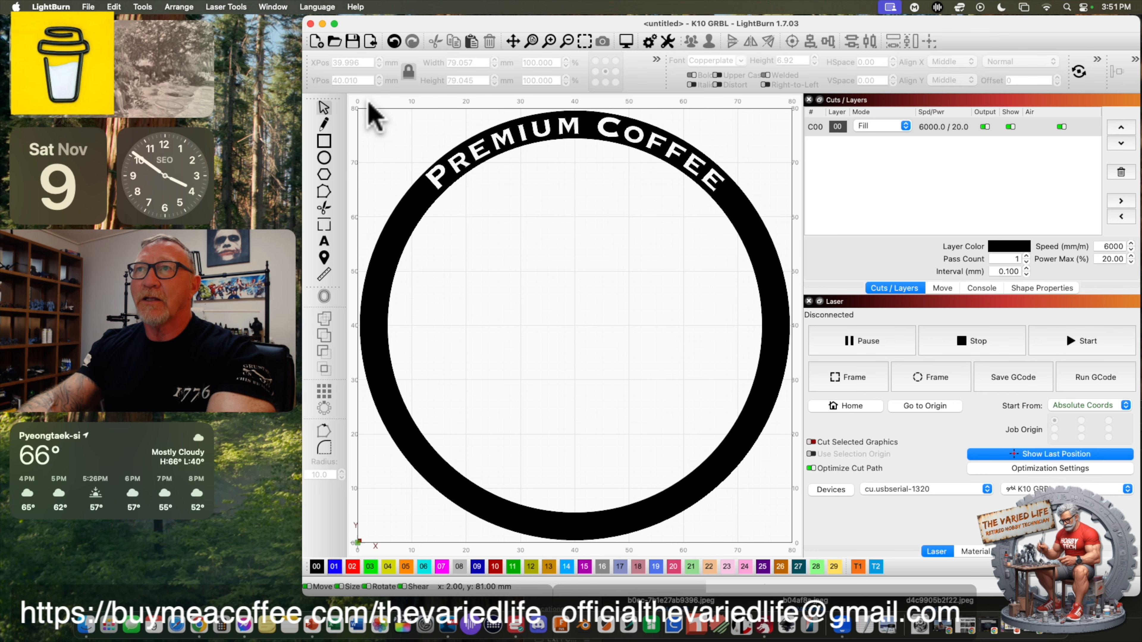
Add the text "Est. 1967" near the middle of the ring.
{"action": "left_click", "coordinate": [325, 243]}
{"action": "left_click", "coordinate": [518, 319]}
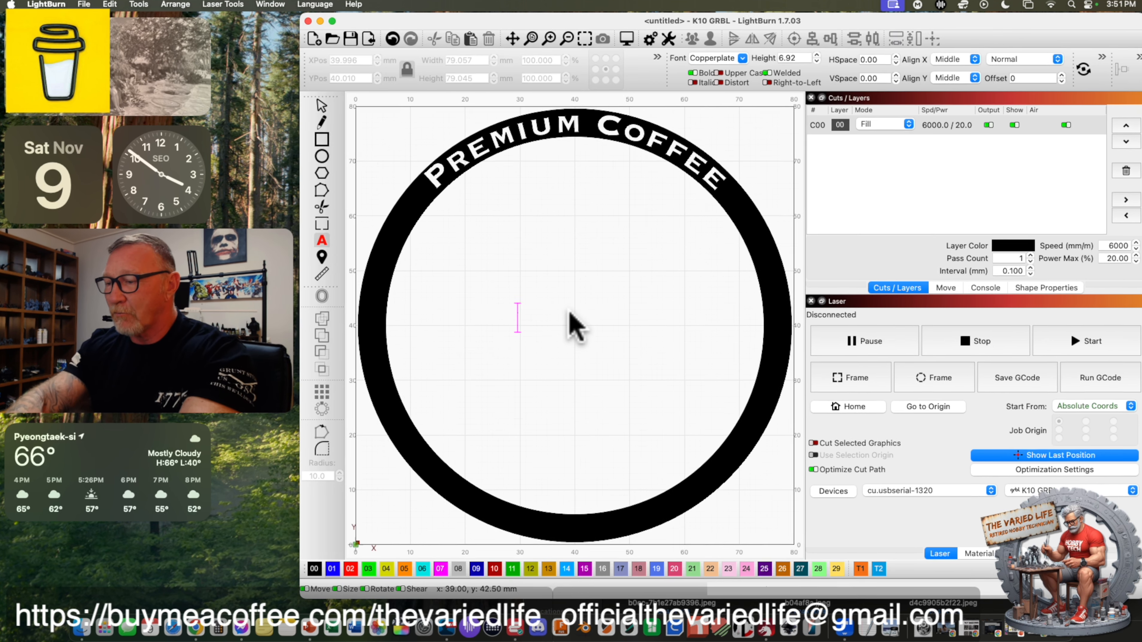
{"action": "type", "text": "Est."}
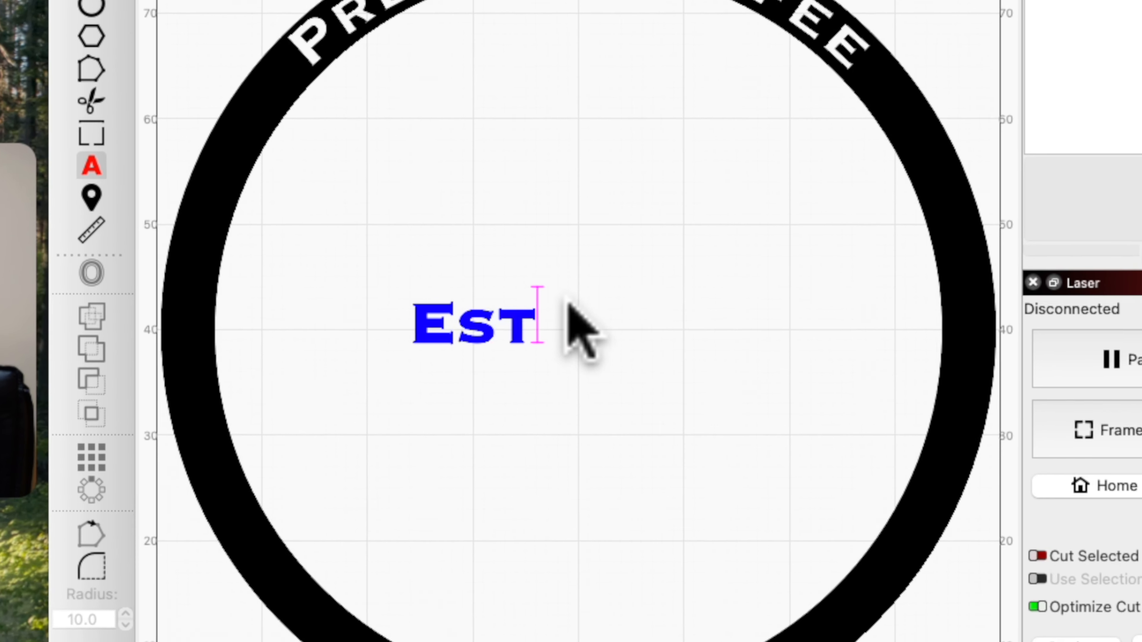
{"action": "type", "text": " 19676"}
{"action": "key", "text": "BackSpace"}
{"action": "key", "text": "BackSpace"}
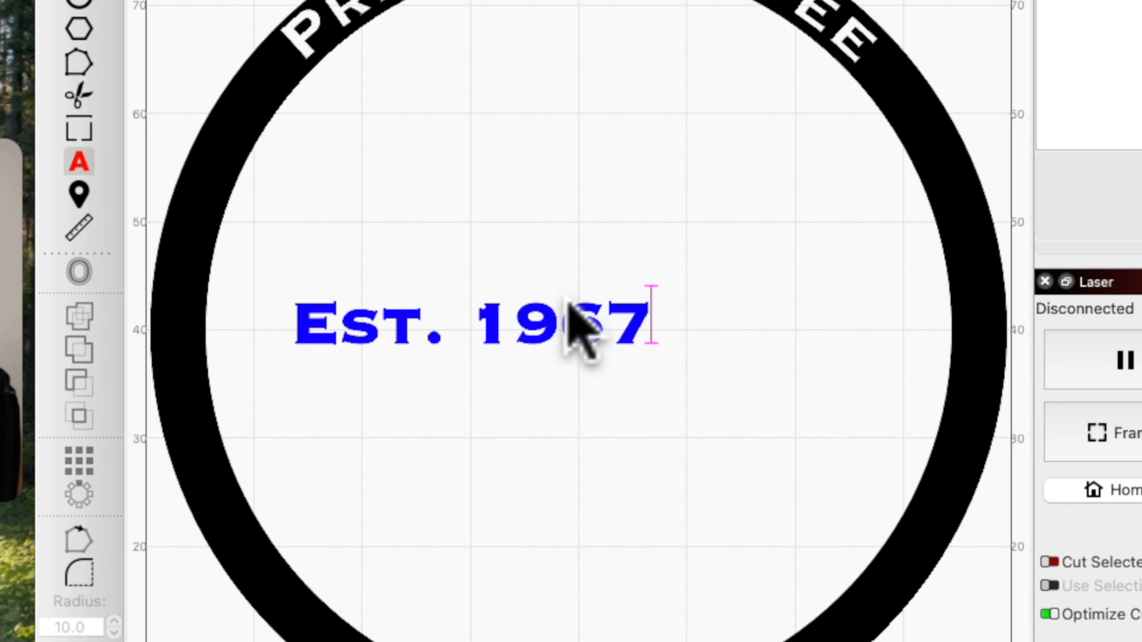
Correct the text in the ring's centre to "Est. 1966" and assign it to black layer 00.
{"action": "type", "text": "6"}
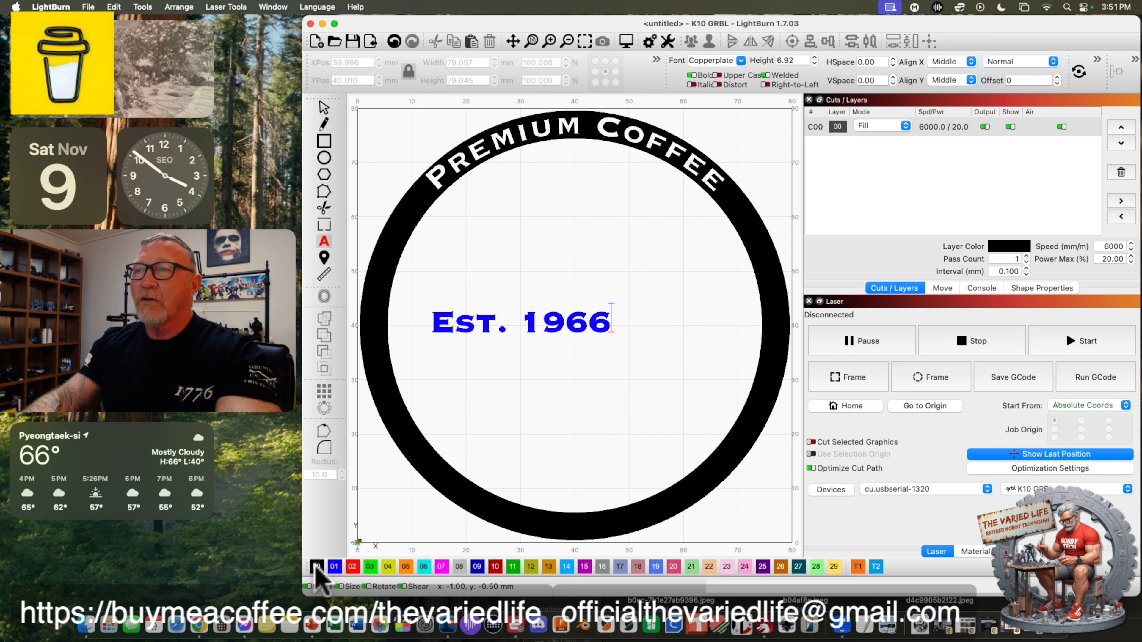
{"action": "left_click", "coordinate": [324, 108]}
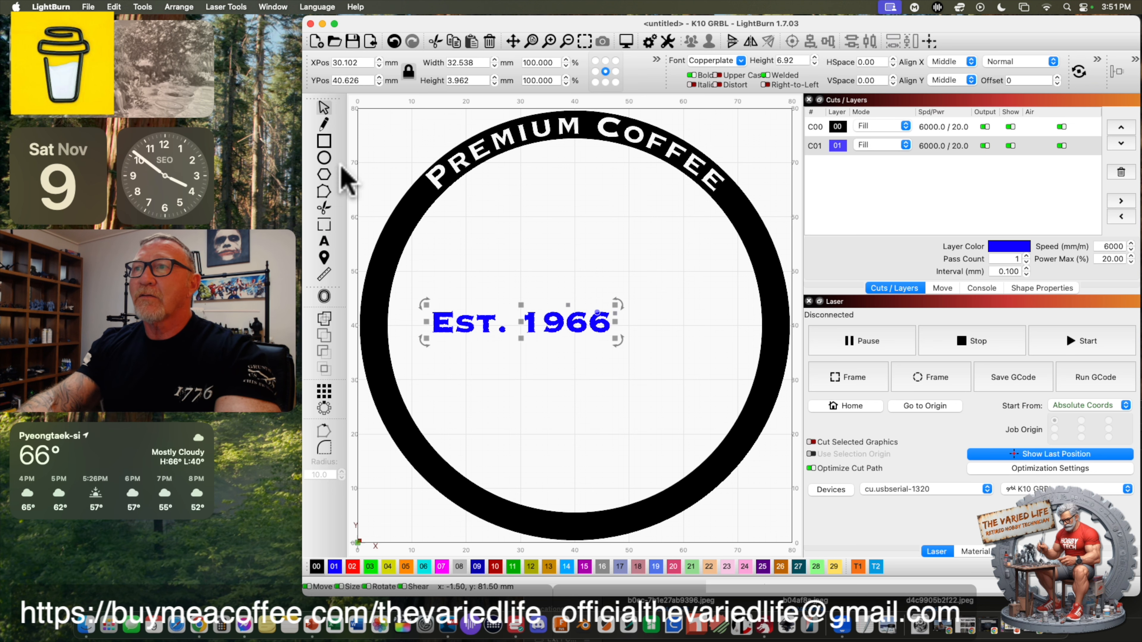
{"action": "left_click", "coordinate": [317, 567]}
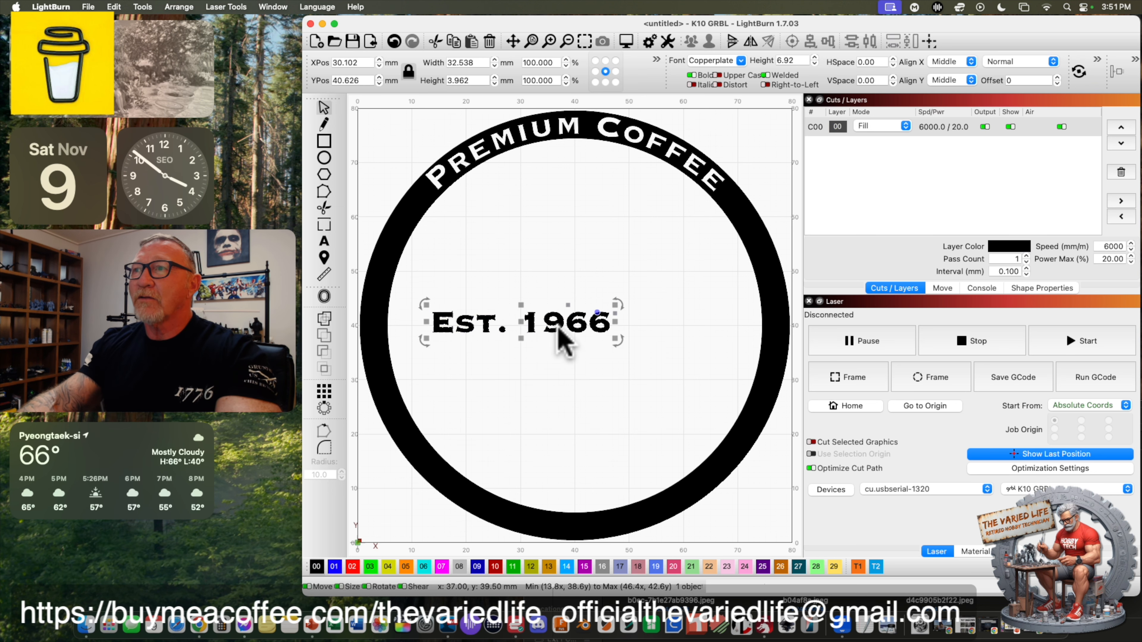
Move "Est. 1966" into the ring's lower band, bend it along the arc at about X 39.8, Y 4.8 mm, and deselect it.
{"action": "left_click_drag", "start_coordinate": [522, 323], "coordinate": [571, 491]}
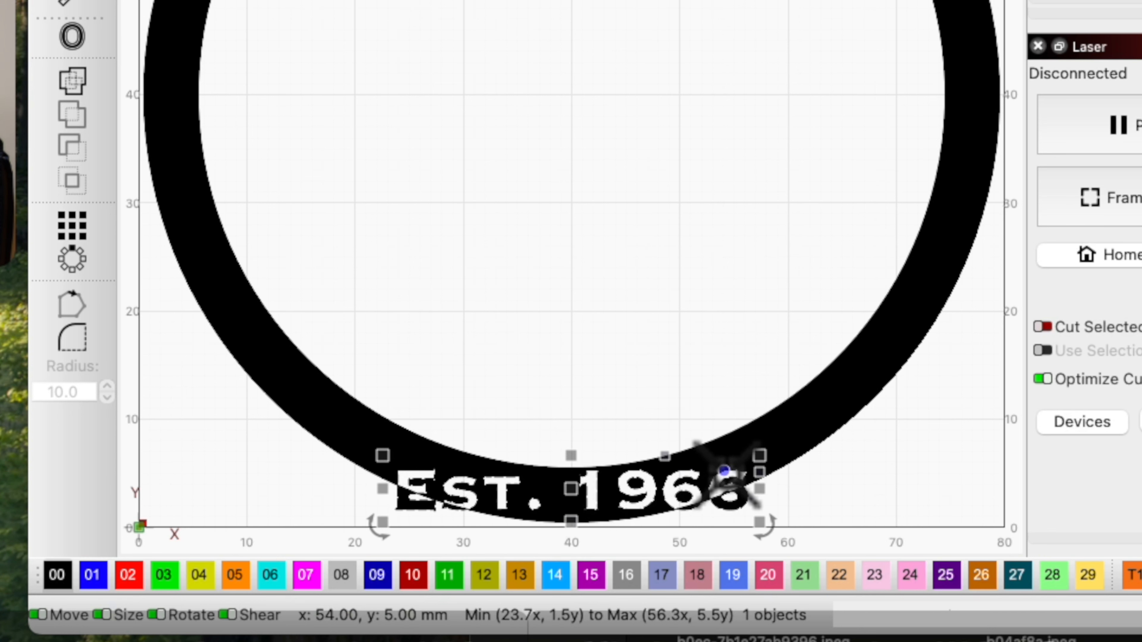
{"action": "left_click_drag", "start_coordinate": [724, 470], "coordinate": [739, 439]}
{"action": "left_click", "coordinate": [803, 217]}
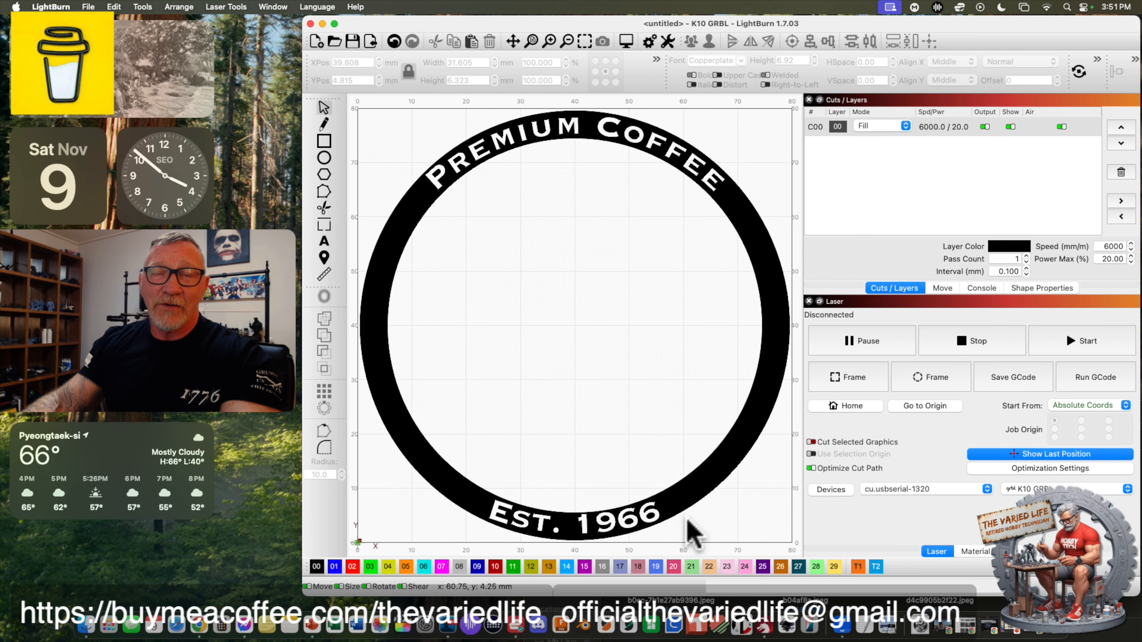
Group the ring and the curved "Est. 1966" text into one object, and deselect it.
{"action": "scroll", "coordinate": [755, 526], "scroll_direction": "down", "scroll_amount": 2}
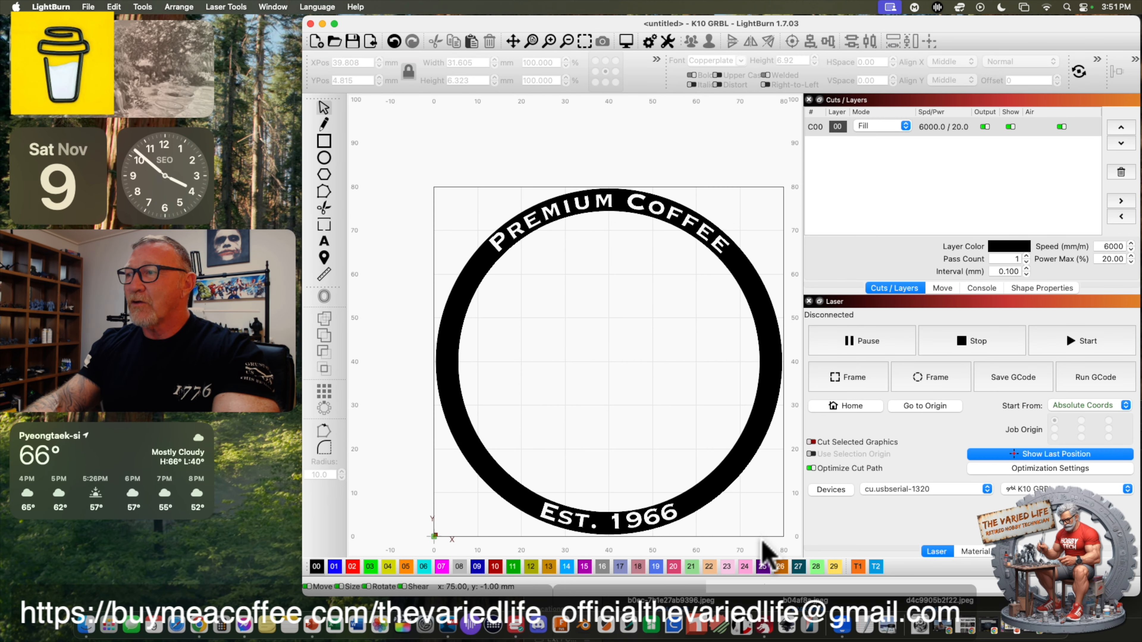
{"action": "left_click_drag", "start_coordinate": [646, 468], "coordinate": [411, 135]}
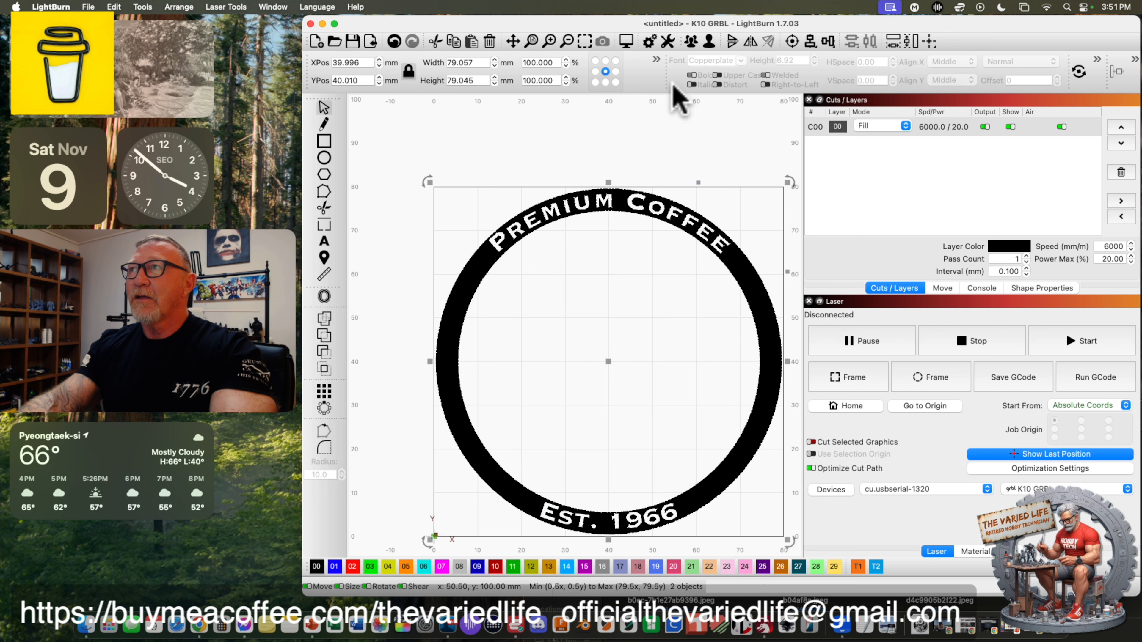
{"action": "right_click", "coordinate": [543, 206]}
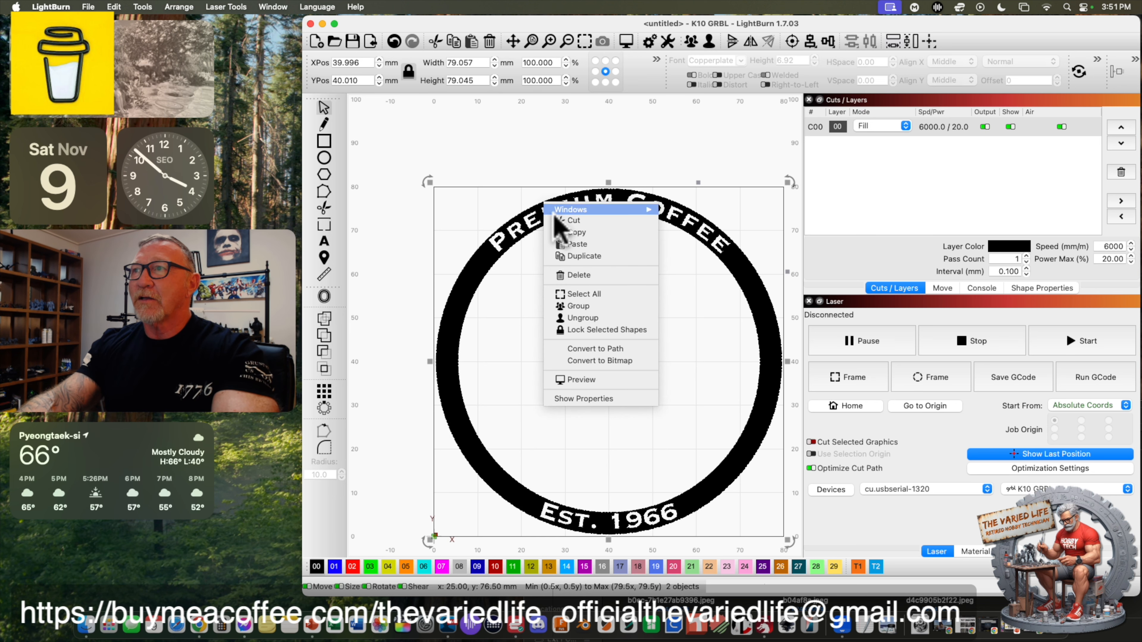
{"action": "left_click", "coordinate": [584, 307]}
{"action": "left_click", "coordinate": [551, 121]}
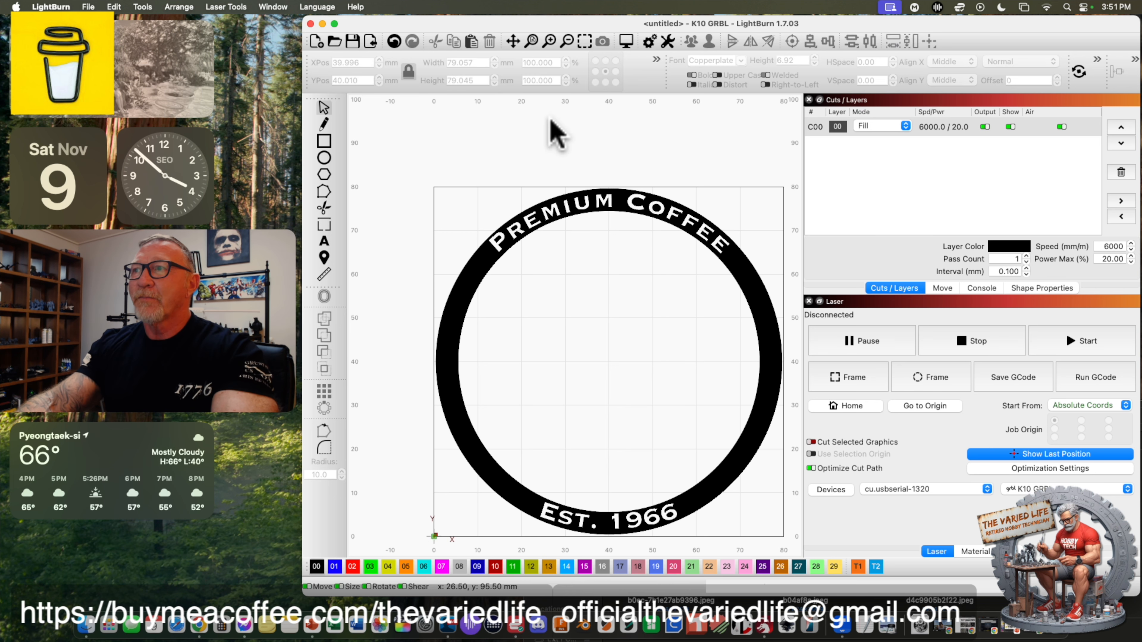
Shift the grouped logo up to about X 40.5, Y 50 mm, and recentre it with Move to Page Center.
{"action": "left_click", "coordinate": [518, 244]}
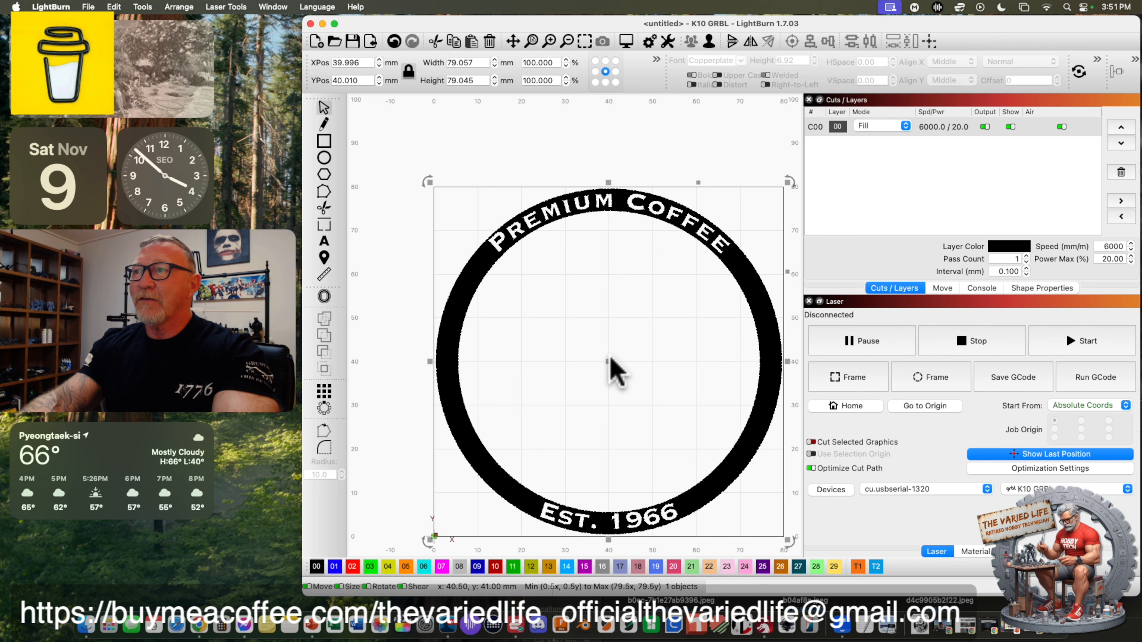
{"action": "left_click_drag", "start_coordinate": [608, 364], "coordinate": [641, 281]}
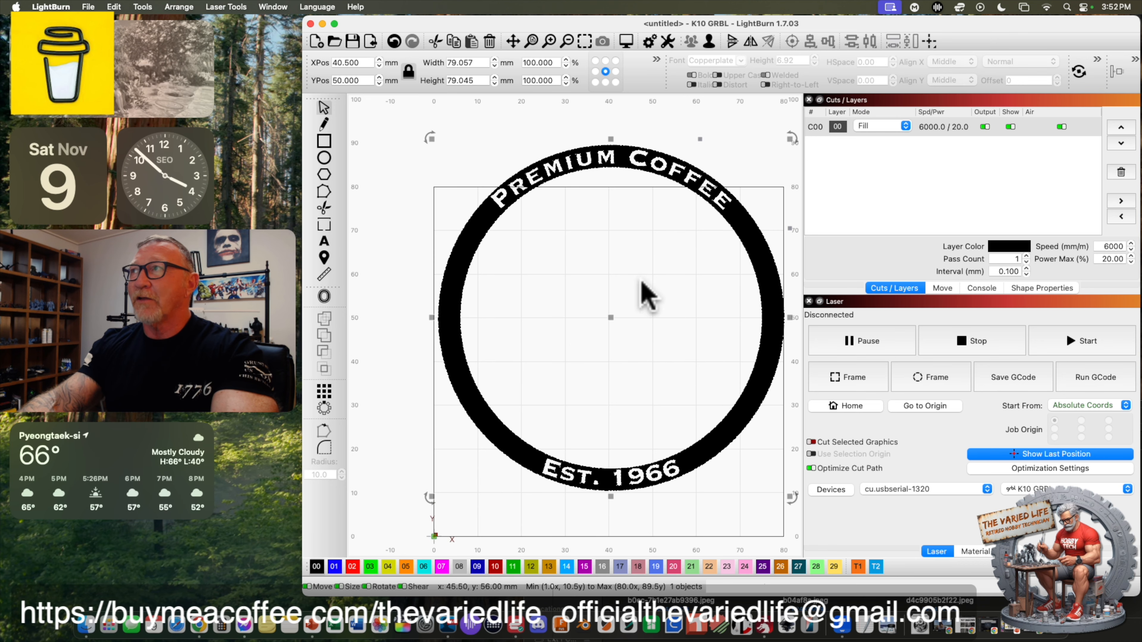
{"action": "left_click", "coordinate": [930, 41]}
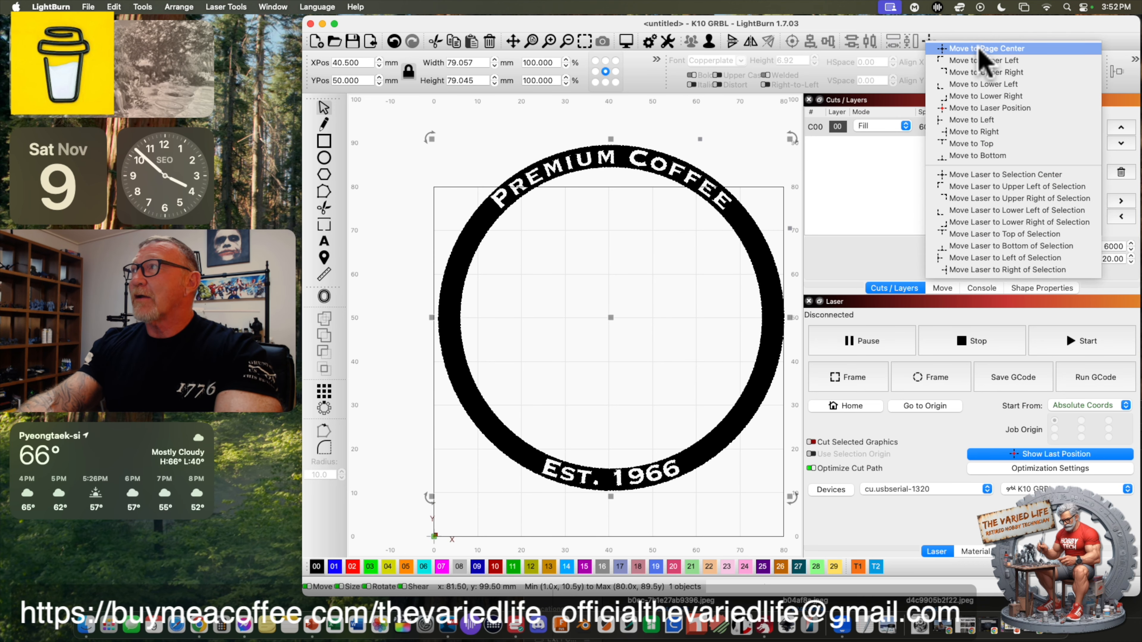
{"action": "left_click", "coordinate": [985, 49]}
{"action": "left_click", "coordinate": [534, 43]}
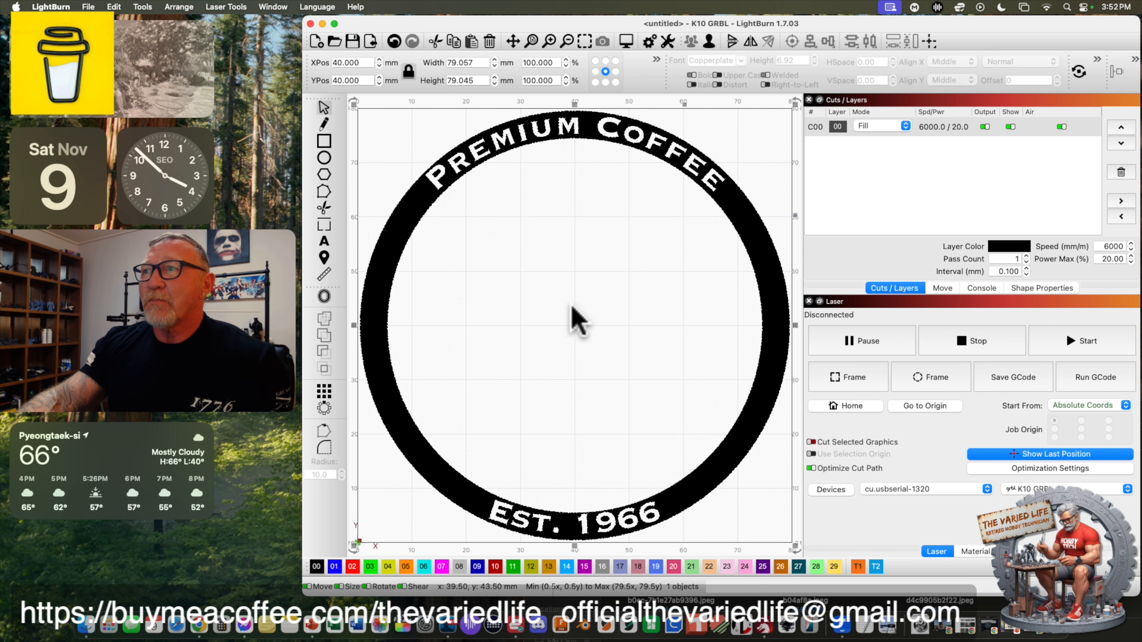
Move the grouped logo above the work area to about X 55.3, Y 124.2 mm, and deselect it.
{"action": "left_click_drag", "start_coordinate": [575, 327], "coordinate": [643, 135]}
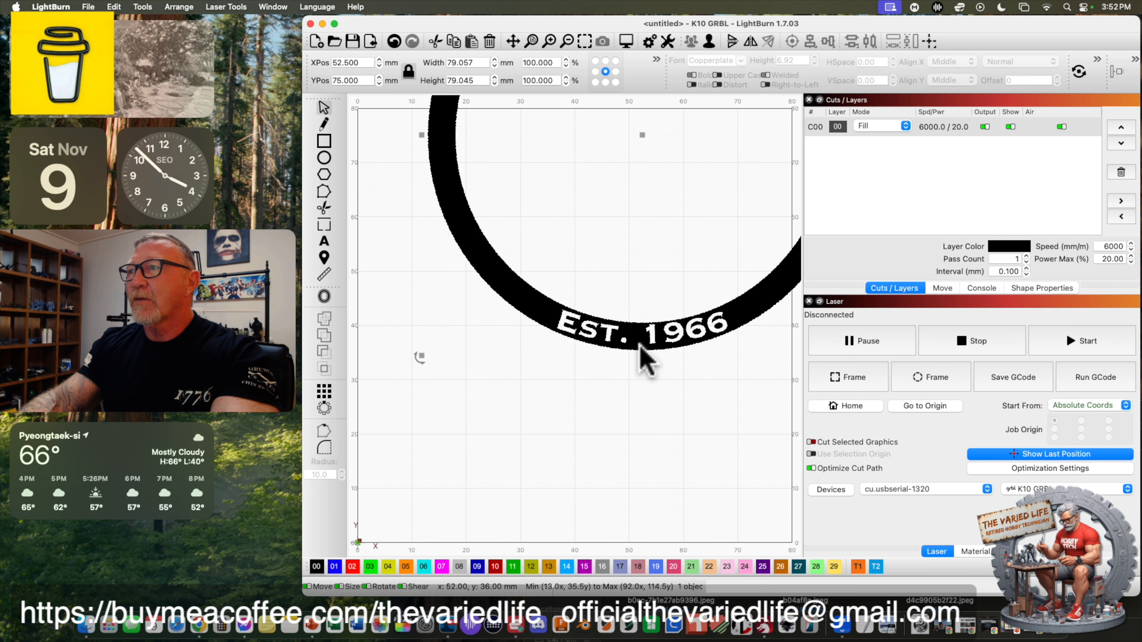
{"action": "left_click_drag", "start_coordinate": [639, 356], "coordinate": [660, 145]}
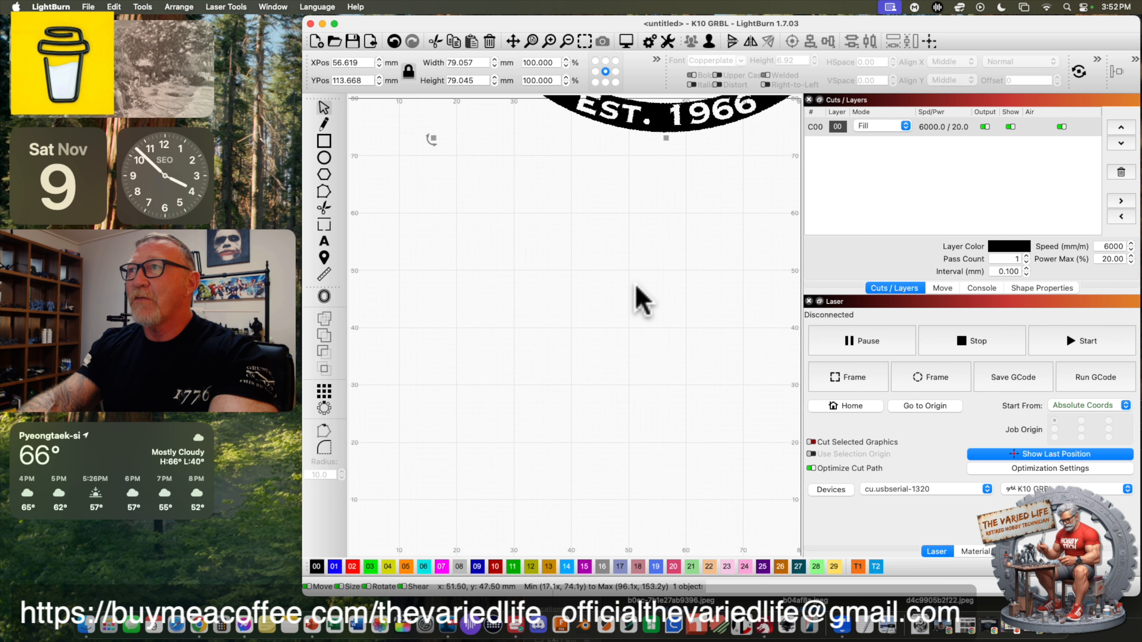
{"action": "scroll", "coordinate": [642, 299], "scroll_direction": "down", "scroll_amount": 3}
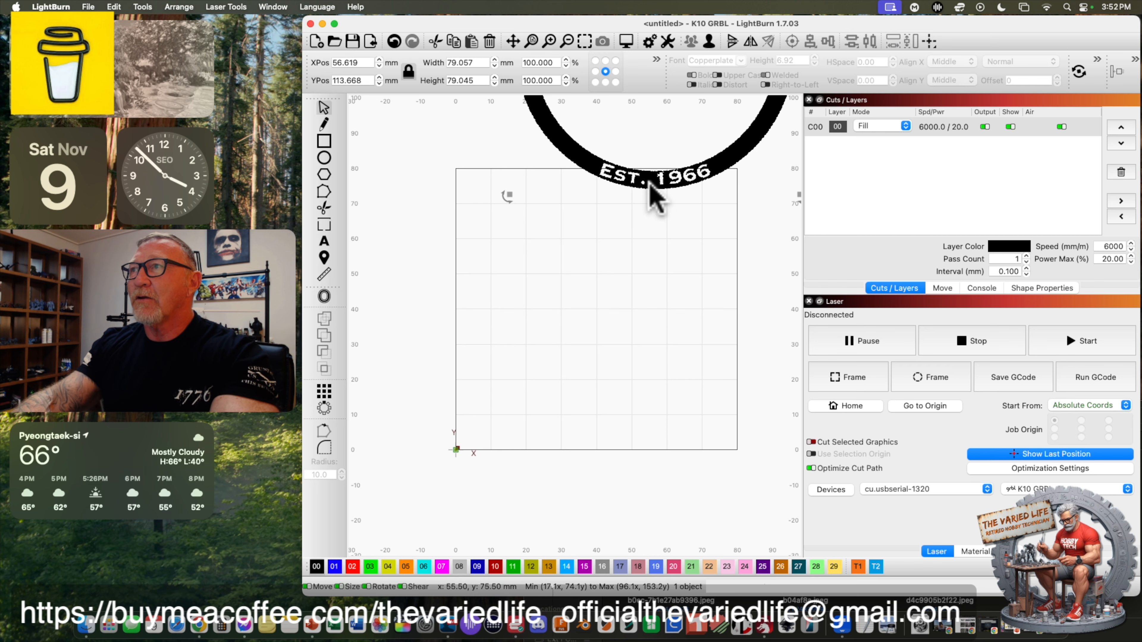
{"action": "left_click_drag", "start_coordinate": [651, 189], "coordinate": [639, 127]}
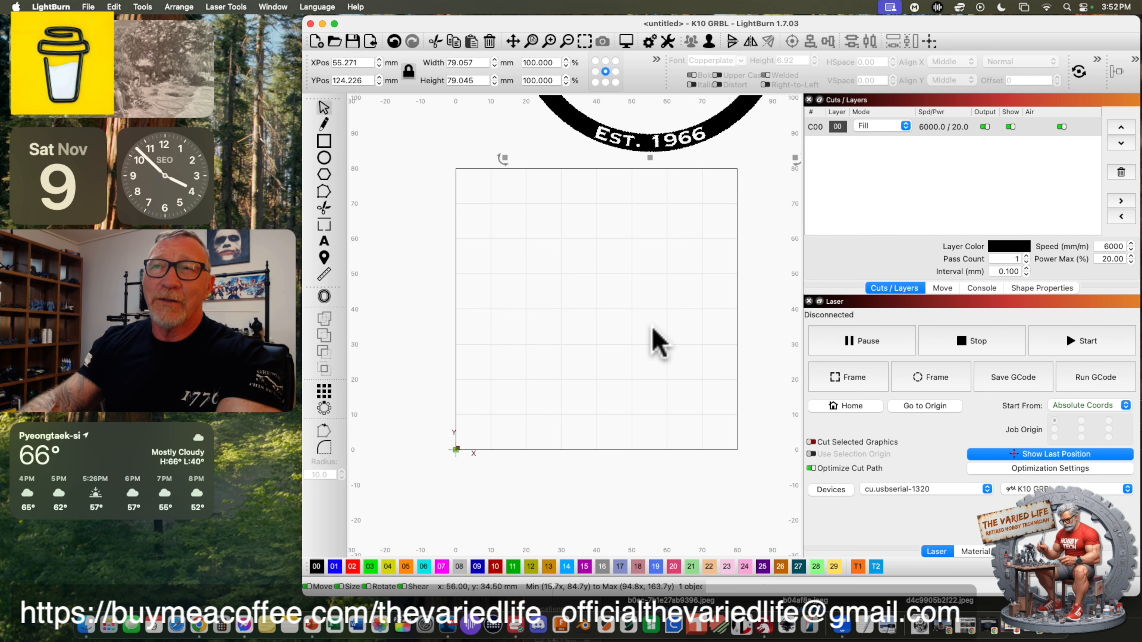
{"action": "left_click_drag", "start_coordinate": [622, 358], "coordinate": [586, 366]}
{"action": "right_click", "coordinate": [586, 365]}
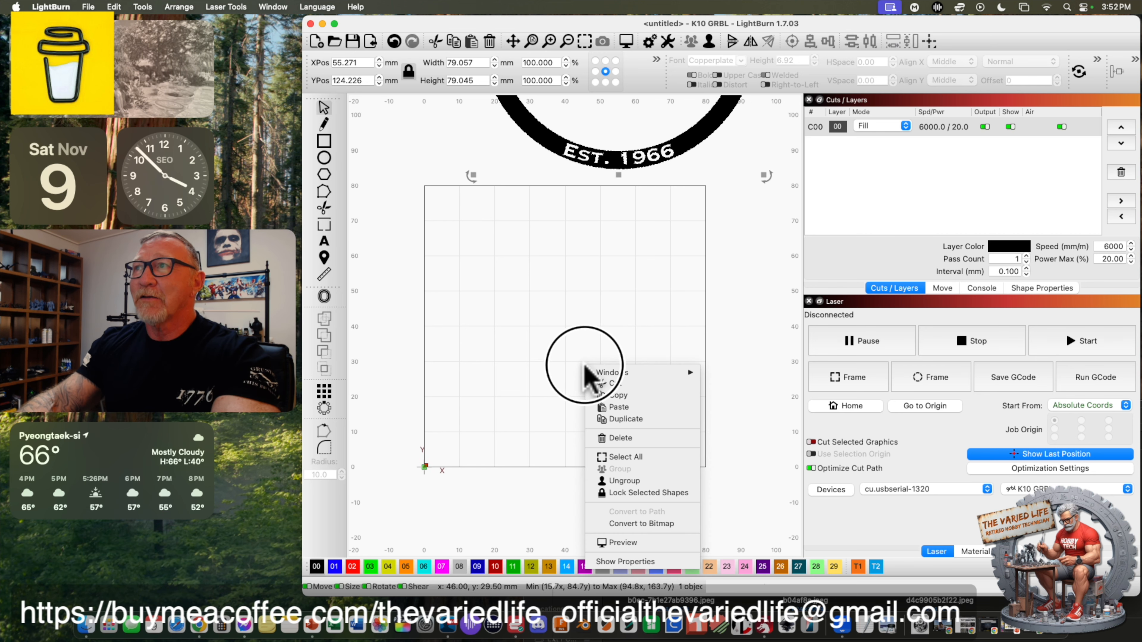
{"action": "left_click", "coordinate": [721, 300]}
{"action": "left_click_drag", "start_coordinate": [722, 300], "coordinate": [595, 347]}
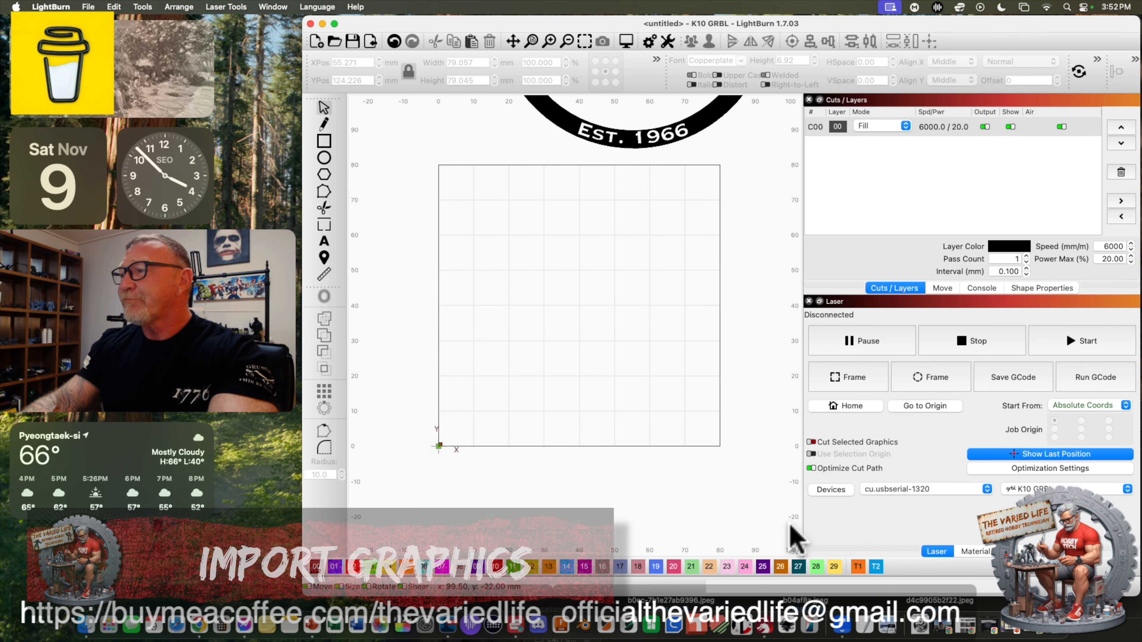
Switch to Finder and import _1e189f49-d694-48d7-b0ec-7b1e27ab9396.jpeg from Downloads into the LightBurn workspace, and minimise Finder.
{"action": "left_click", "coordinate": [981, 599]}
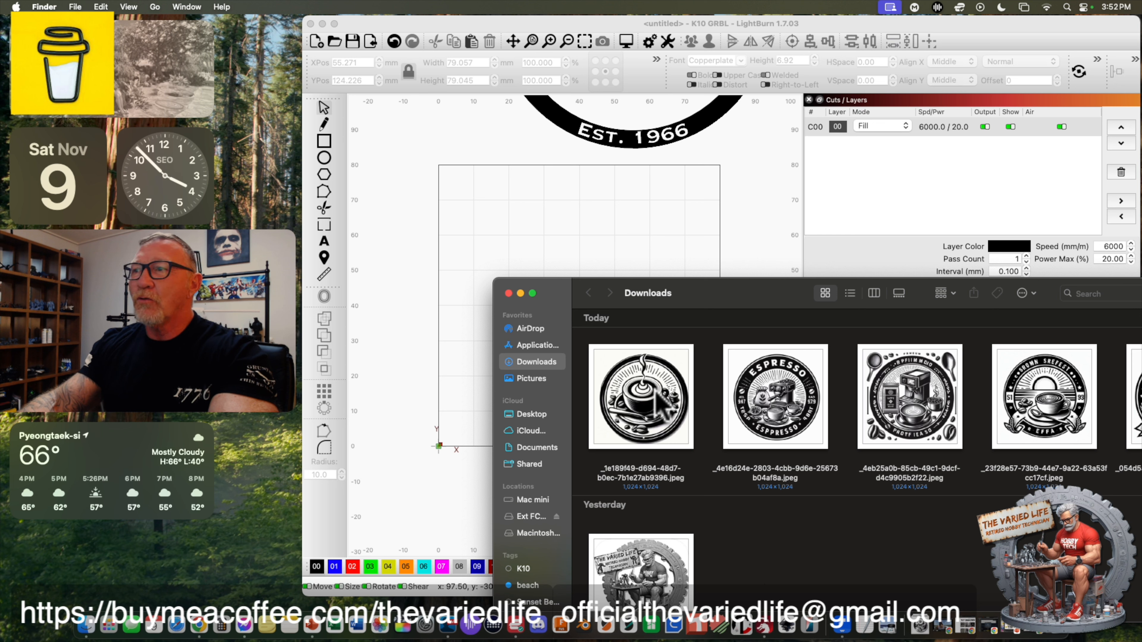
{"action": "left_click", "coordinate": [649, 404]}
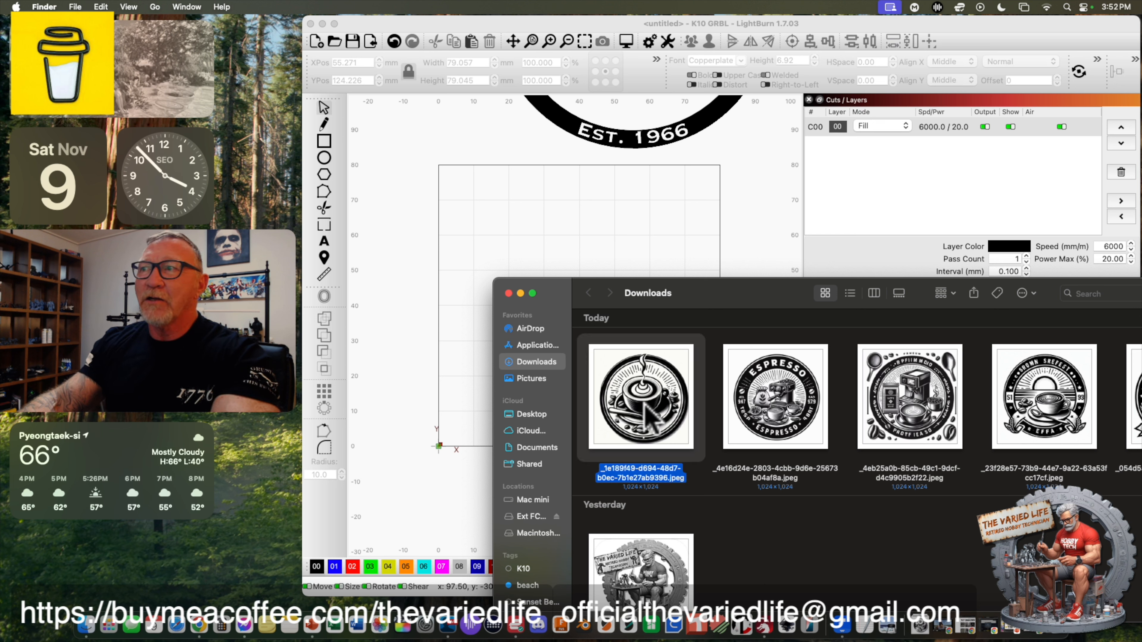
{"action": "left_click_drag", "start_coordinate": [647, 407], "coordinate": [582, 288]}
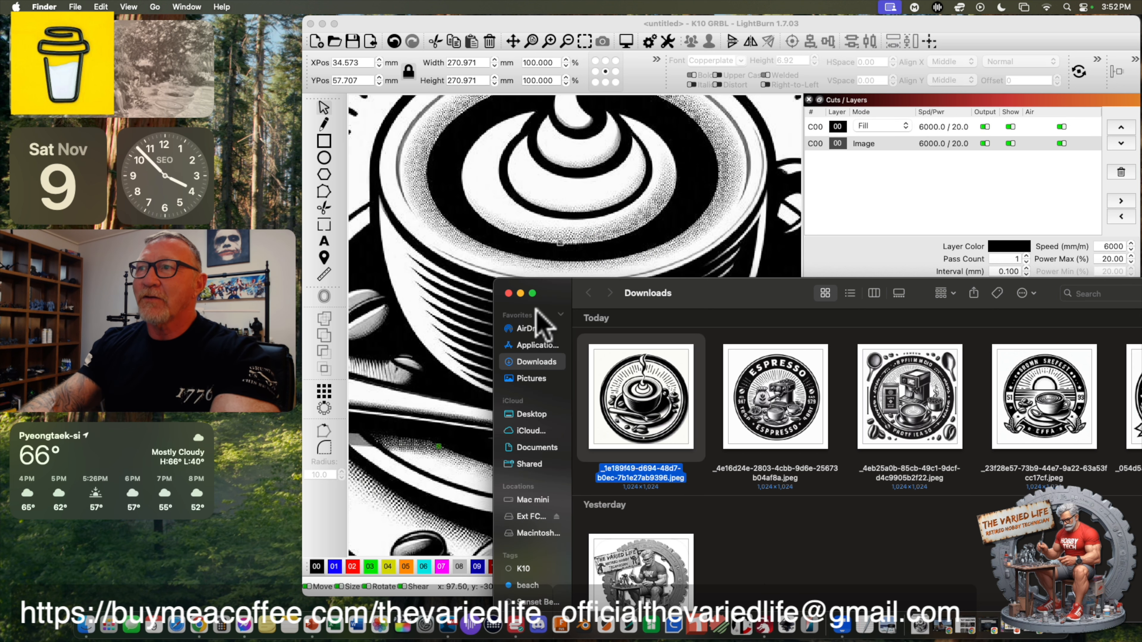
{"action": "left_click", "coordinate": [521, 294]}
{"action": "left_click", "coordinate": [423, 167]}
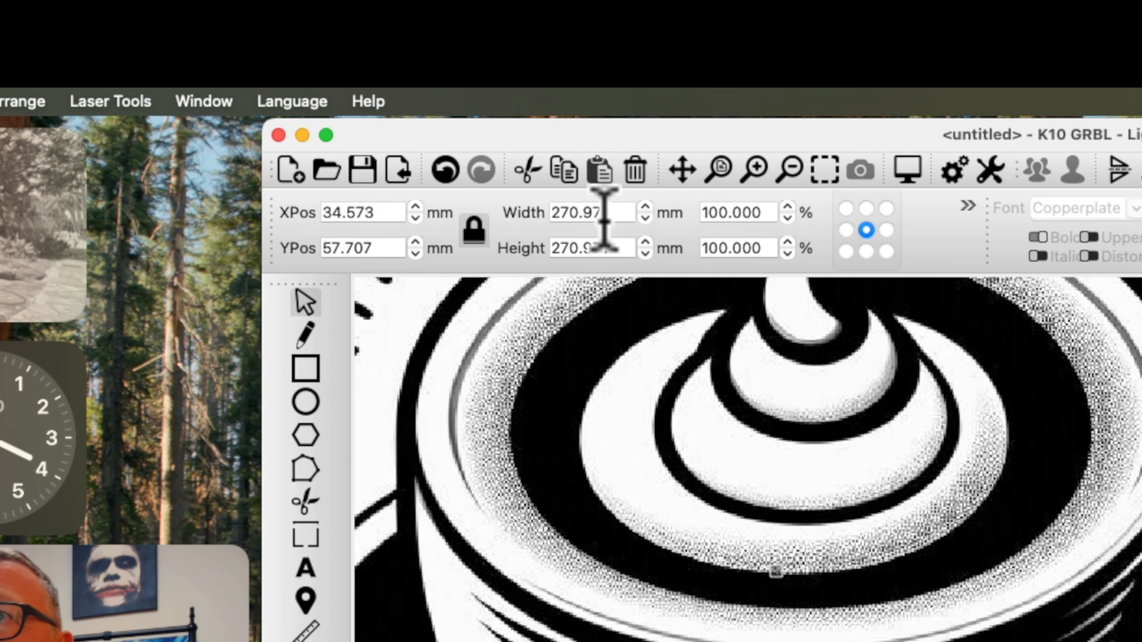
Set the imported image's width to 75 mm with proportions locked, and move it to about X 39.3, Y 39.6 mm.
{"action": "left_click", "coordinate": [552, 213]}
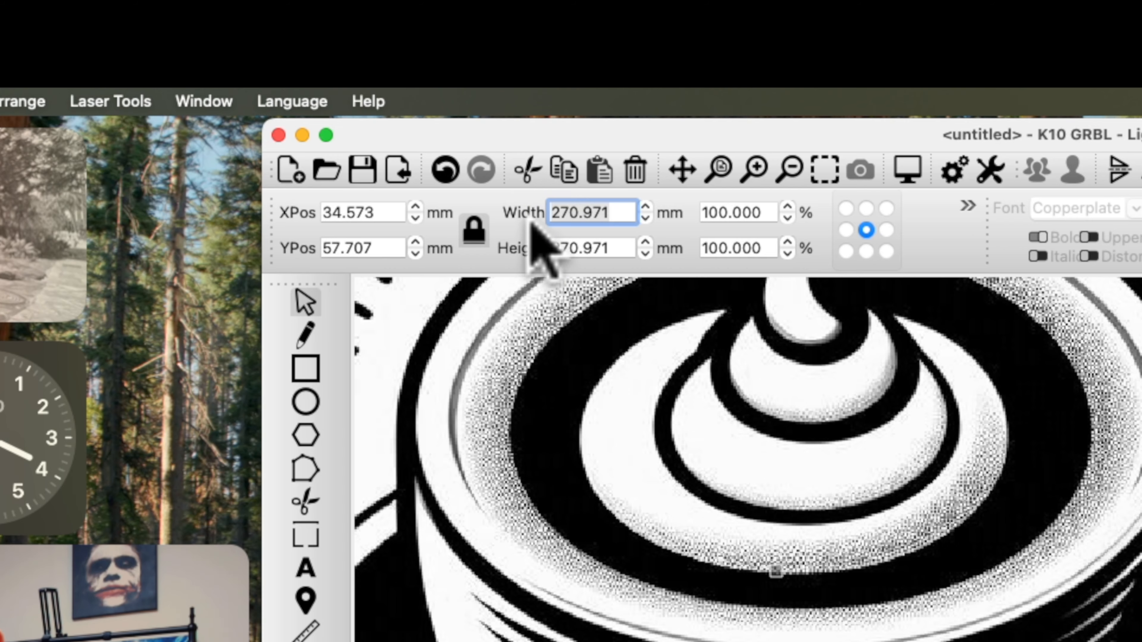
{"action": "type", "text": "75"}
{"action": "key", "text": "Return"}
{"action": "left_click_drag", "start_coordinate": [689, 479], "coordinate": [545, 372]}
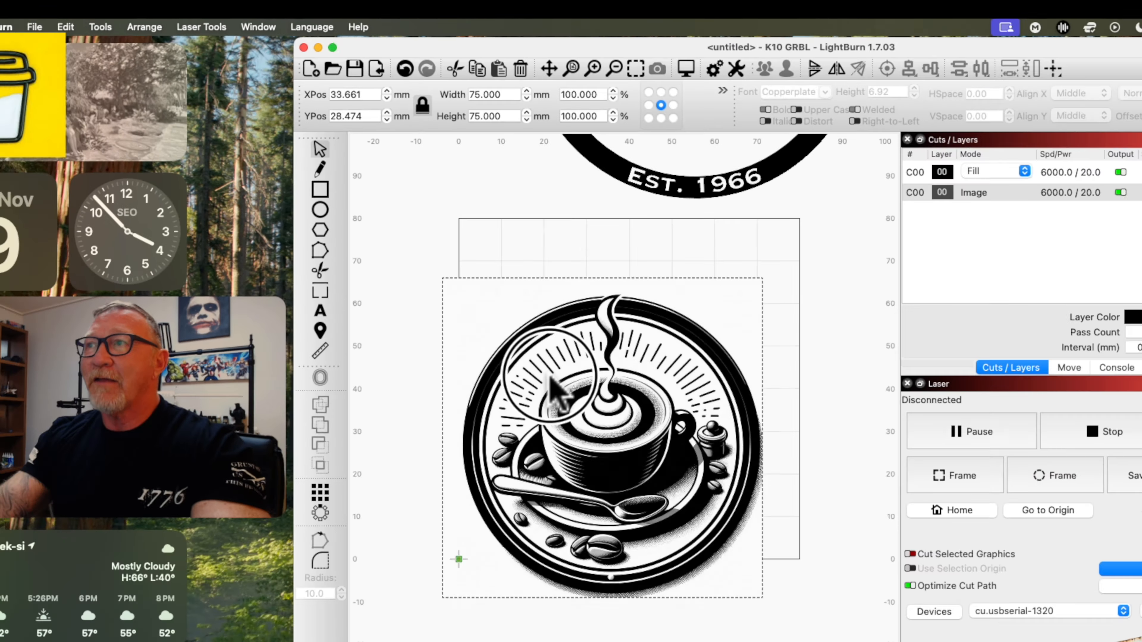
{"action": "left_click_drag", "start_coordinate": [592, 425], "coordinate": [620, 382]}
{"action": "left_click_drag", "start_coordinate": [577, 315], "coordinate": [577, 313]}
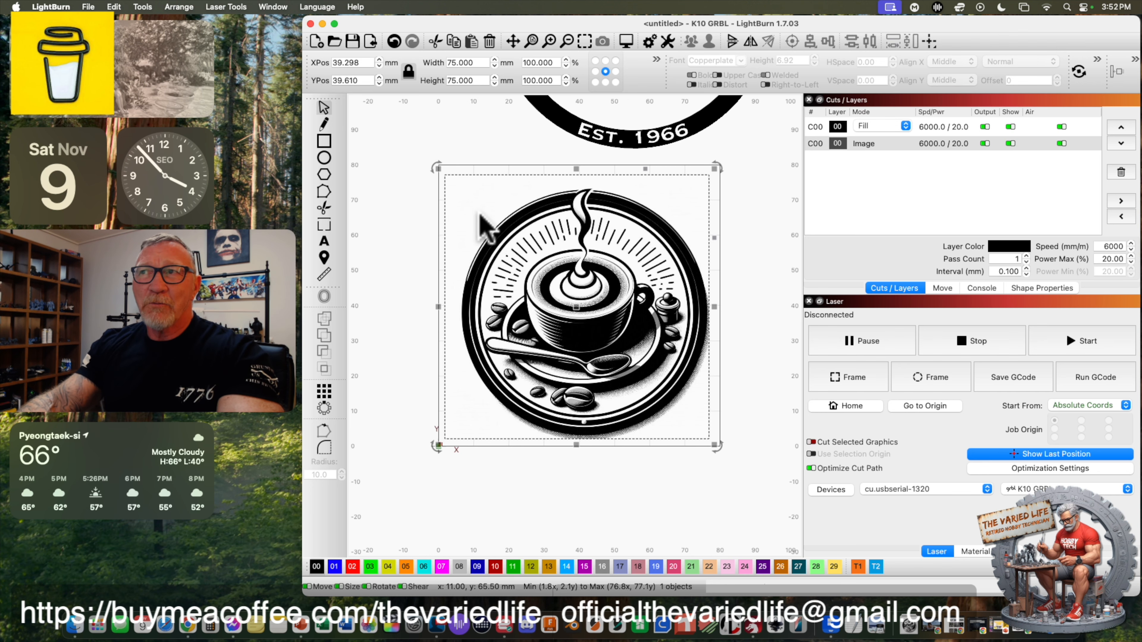
Scale the coffee image proportionally to about 50 mm square near the work area's origin, and deselect it.
{"action": "scroll", "coordinate": [476, 198], "scroll_direction": "down", "scroll_amount": 3}
{"action": "scroll", "coordinate": [490, 212], "scroll_direction": "up", "scroll_amount": 10}
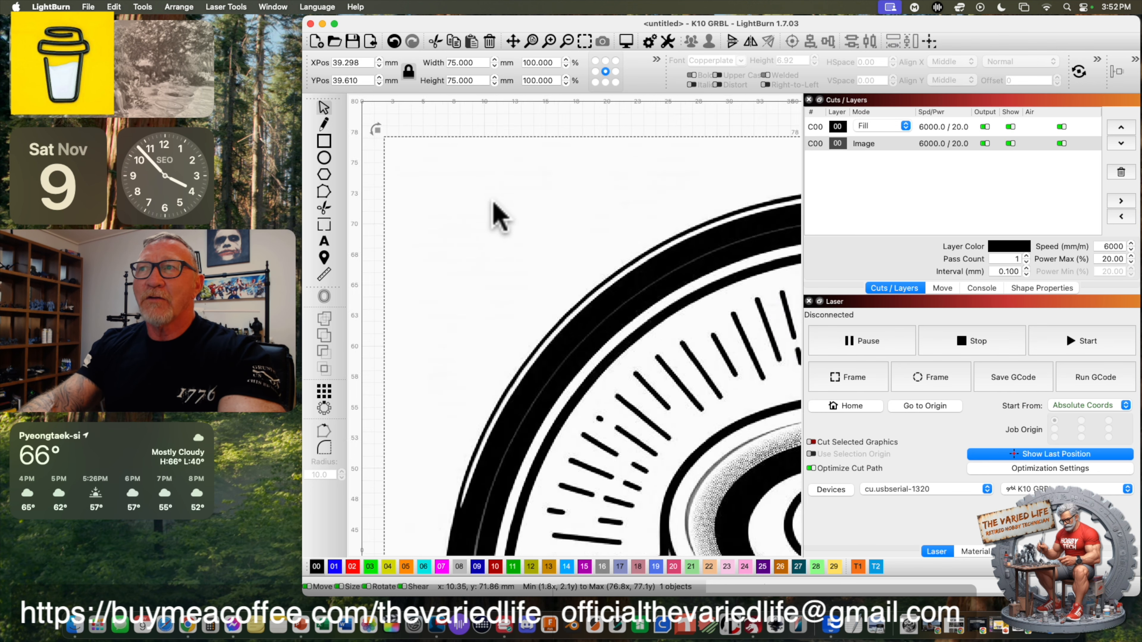
{"action": "scroll", "coordinate": [562, 256], "scroll_direction": "down", "scroll_amount": 2}
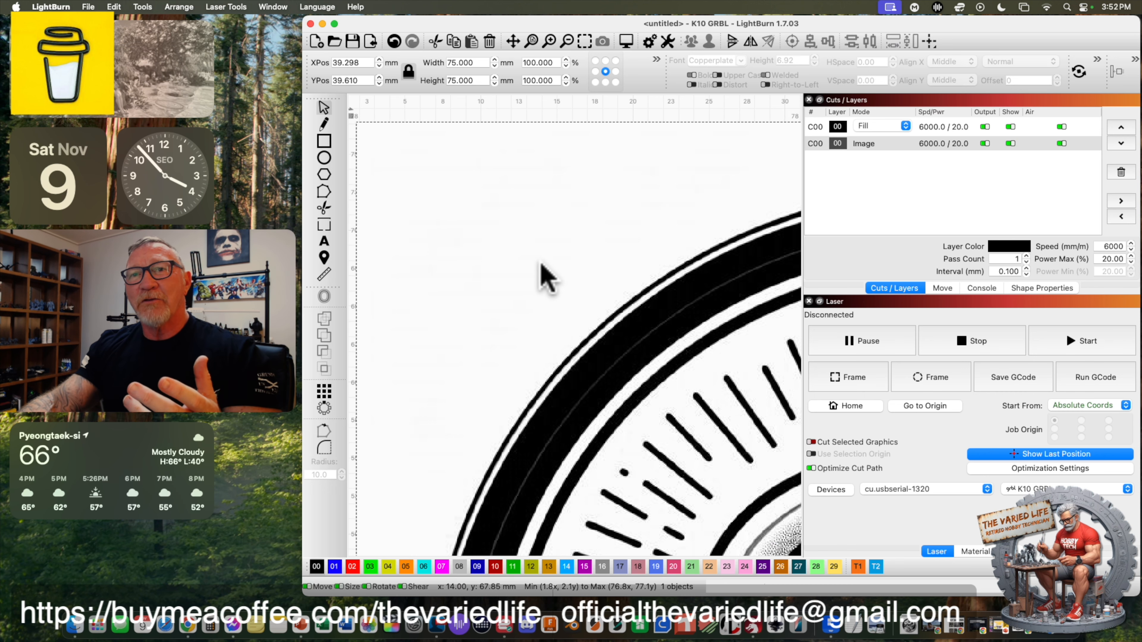
{"action": "scroll", "coordinate": [581, 299], "scroll_direction": "down", "scroll_amount": 5}
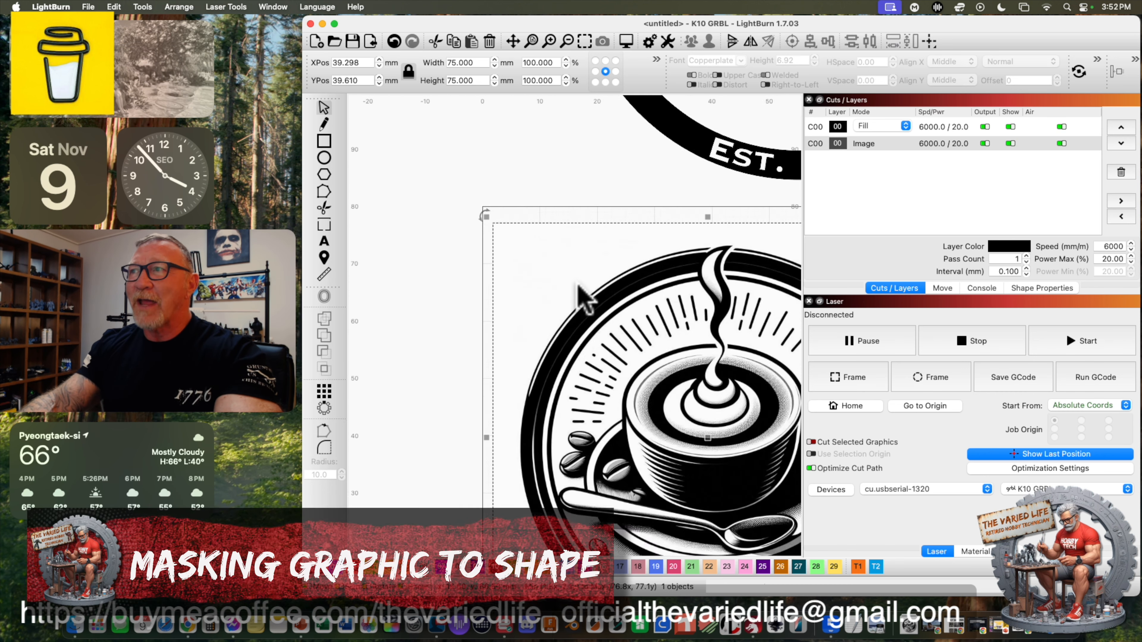
{"action": "scroll", "coordinate": [600, 299], "scroll_direction": "up", "scroll_amount": 3}
{"action": "left_click_drag", "start_coordinate": [484, 365], "coordinate": [370, 317]}
{"action": "scroll", "coordinate": [370, 317], "scroll_direction": "up", "scroll_amount": 1}
{"action": "left_click_drag", "start_coordinate": [751, 173], "coordinate": [634, 281]}
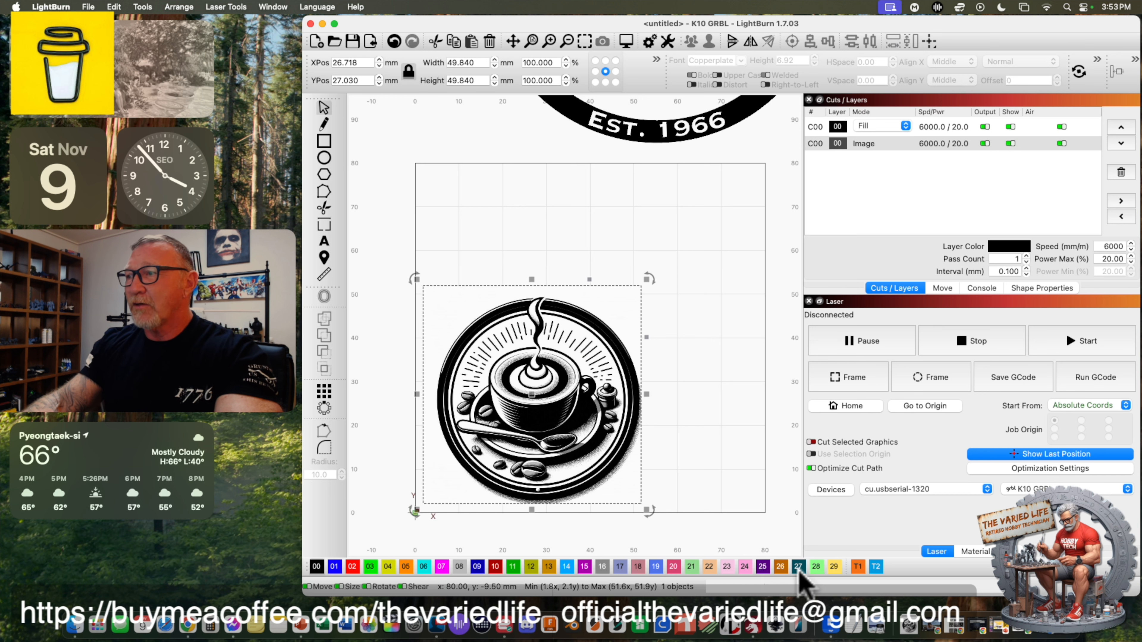
{"action": "left_click", "coordinate": [400, 447]}
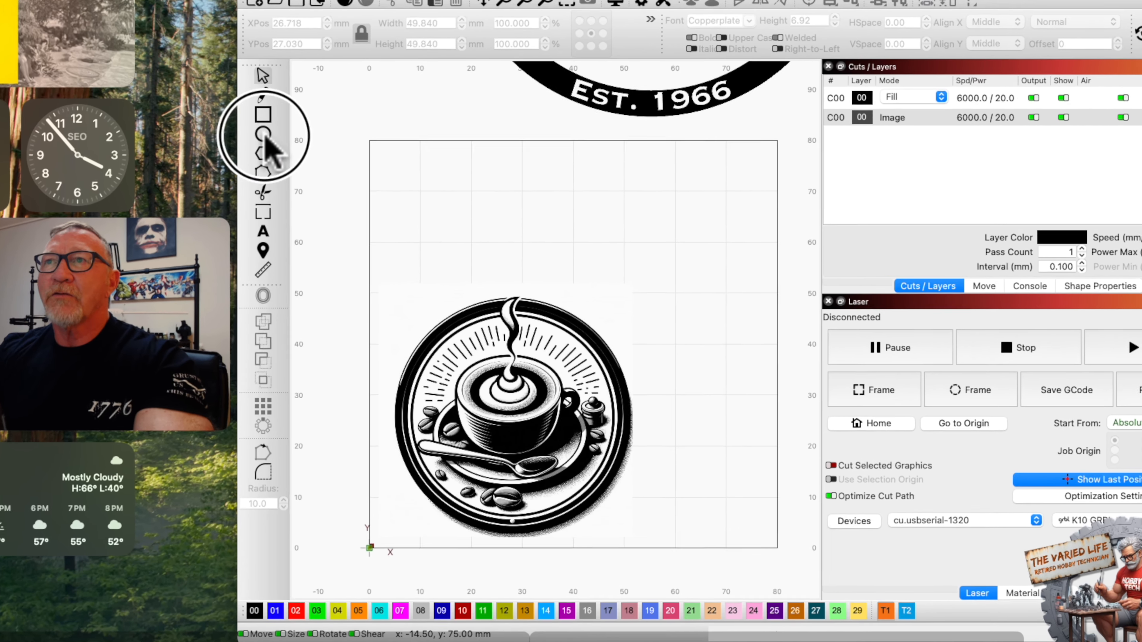
Draw a circle about 67 mm across on tool layer T1 overlapping the coffee image, and select both together.
{"action": "left_click", "coordinate": [324, 157]}
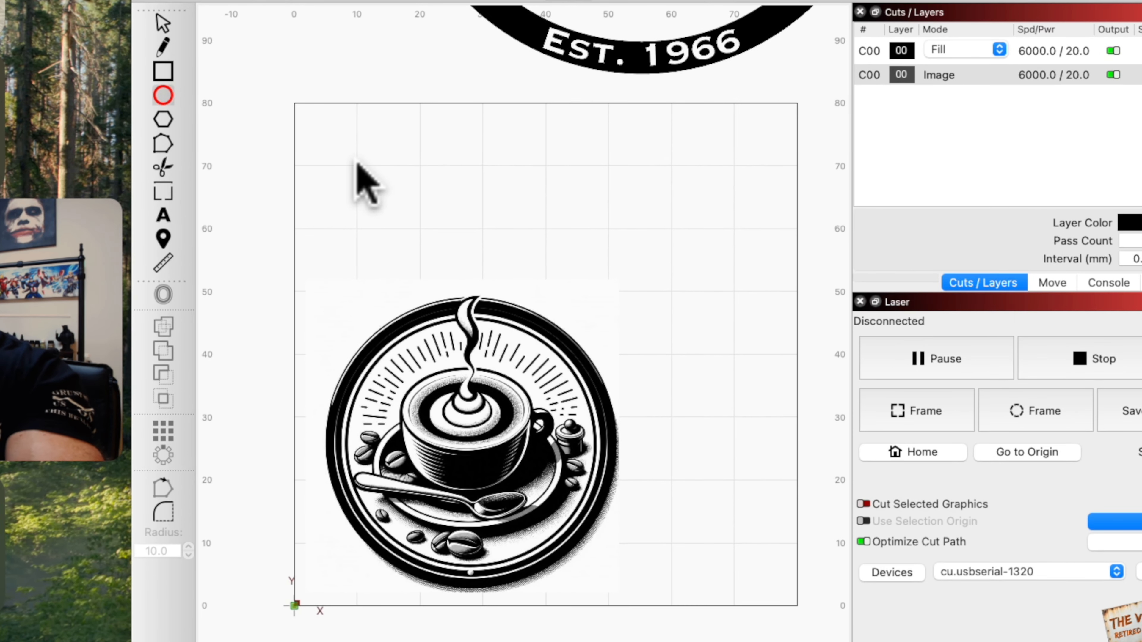
{"action": "left_click_drag", "start_coordinate": [357, 164], "coordinate": [778, 555]}
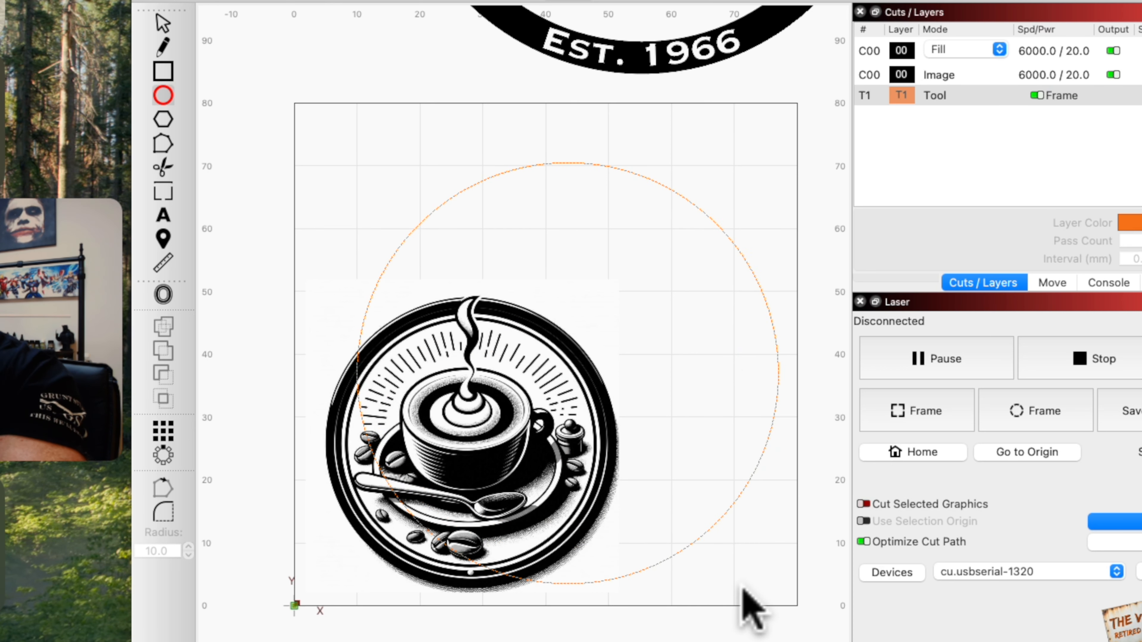
{"action": "left_click", "coordinate": [163, 24]}
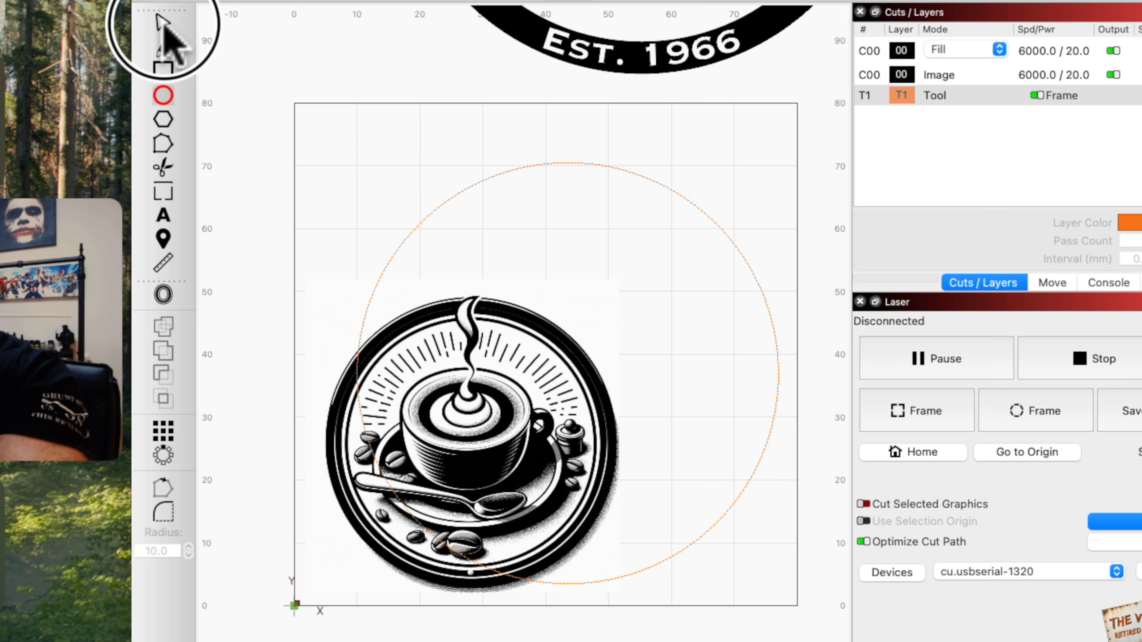
{"action": "left_click", "coordinate": [340, 445], "text": "shift"}
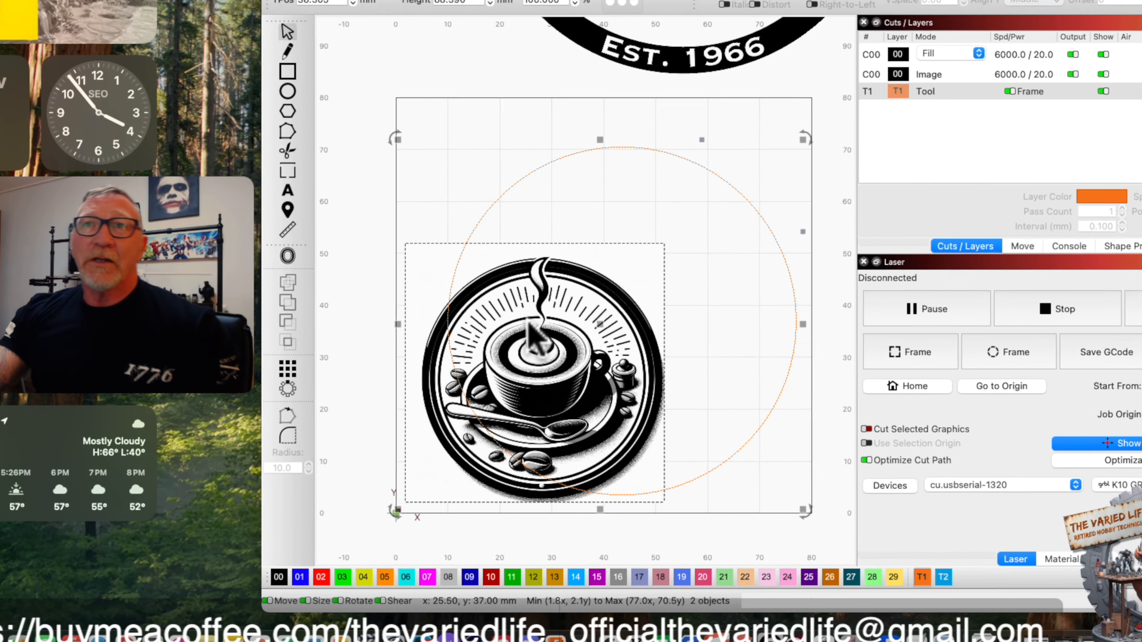
Apply the T1 circle as a mask to the coffee image and deselect both.
{"action": "right_click", "coordinate": [511, 360]}
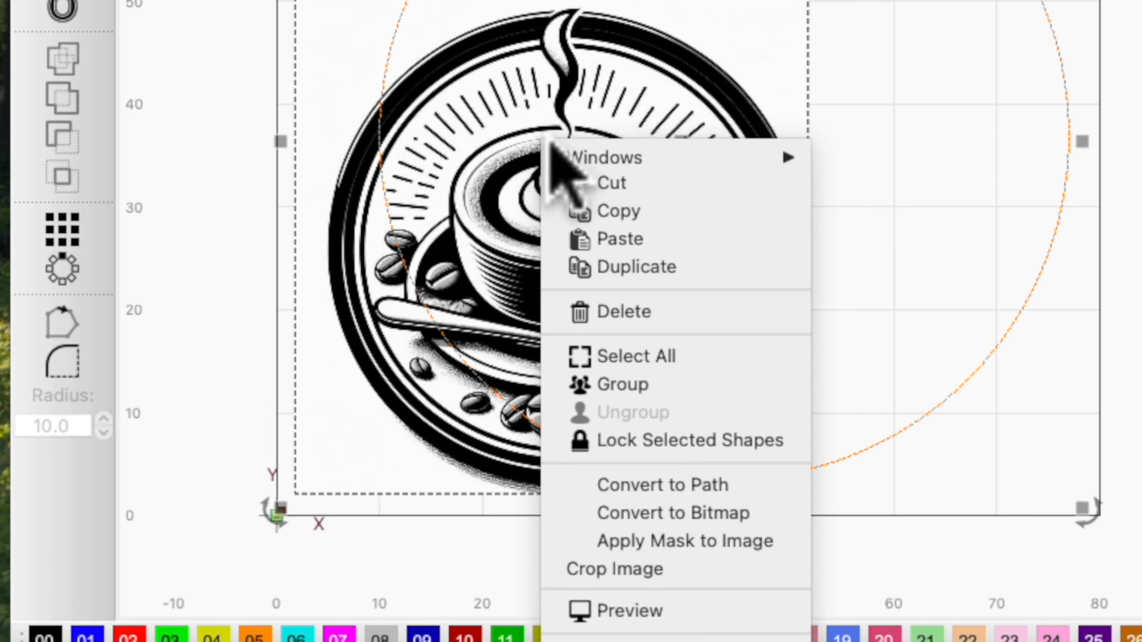
{"action": "left_click", "coordinate": [684, 542]}
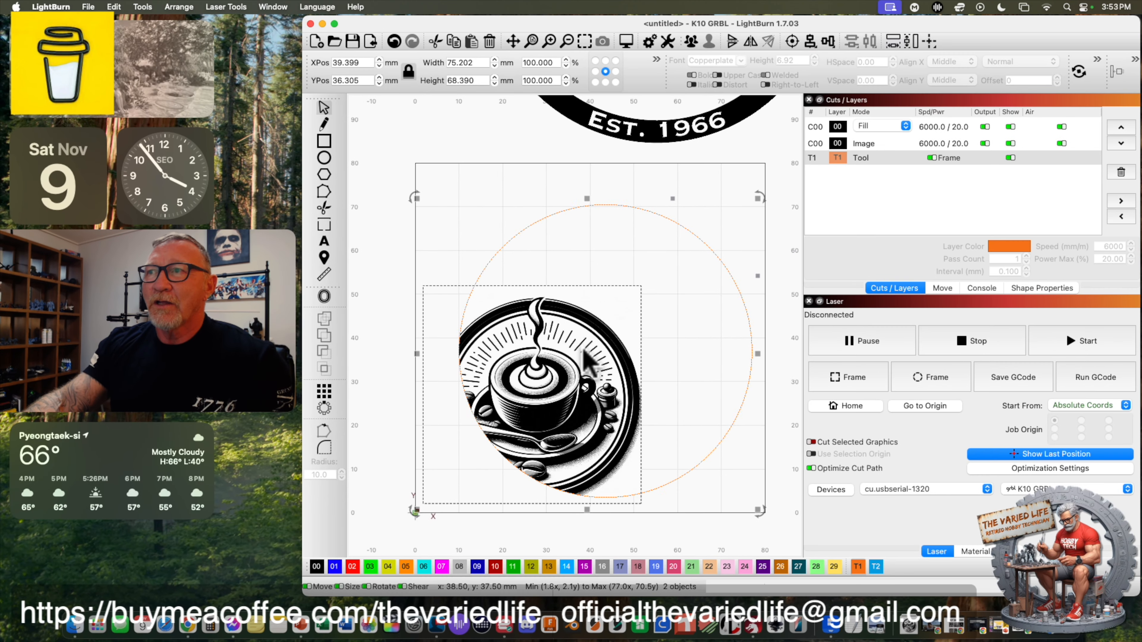
{"action": "left_click", "coordinate": [395, 251]}
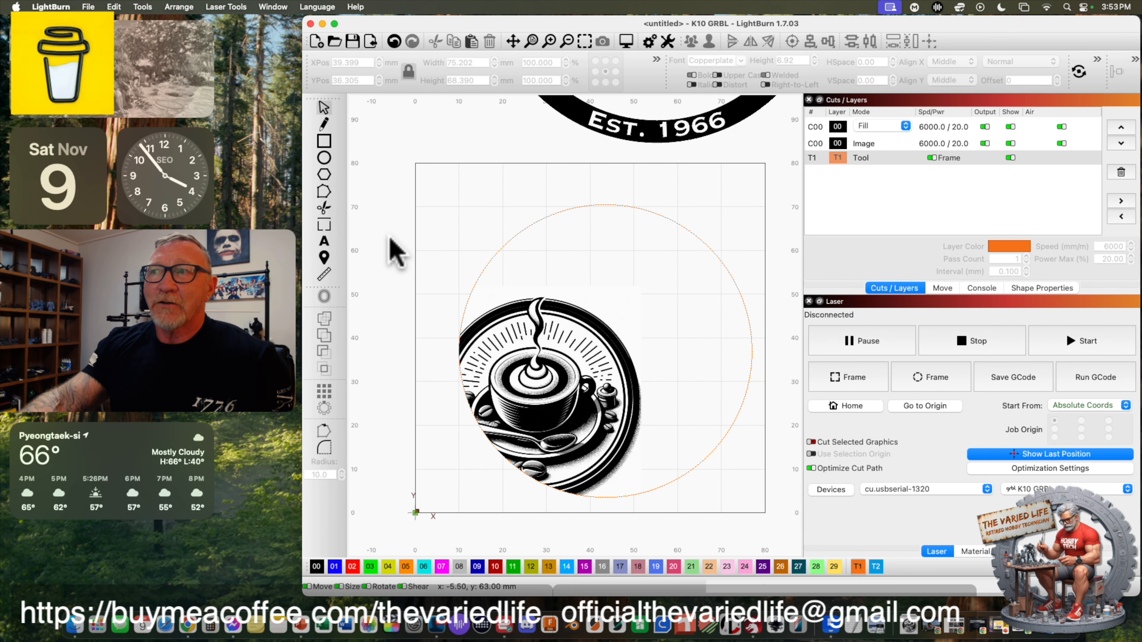
Move the masked coffee image to several positions to try out different areas showing inside the circle.
{"action": "left_click", "coordinate": [541, 396]}
{"action": "left_click_drag", "start_coordinate": [534, 385], "coordinate": [568, 298]}
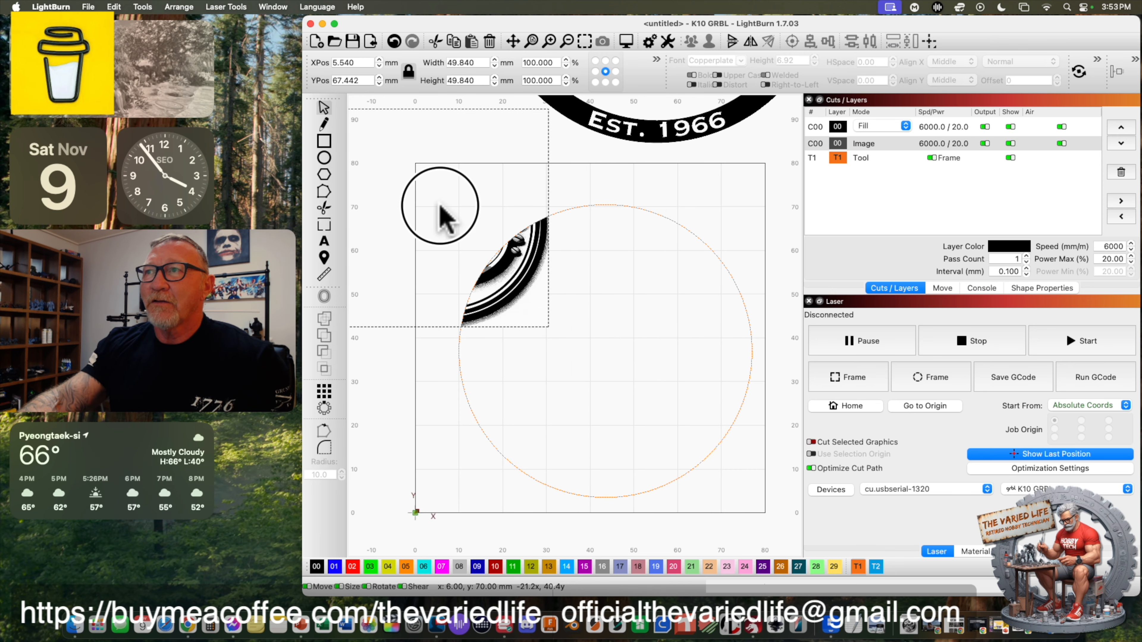
{"action": "left_click_drag", "start_coordinate": [614, 252], "coordinate": [512, 423]}
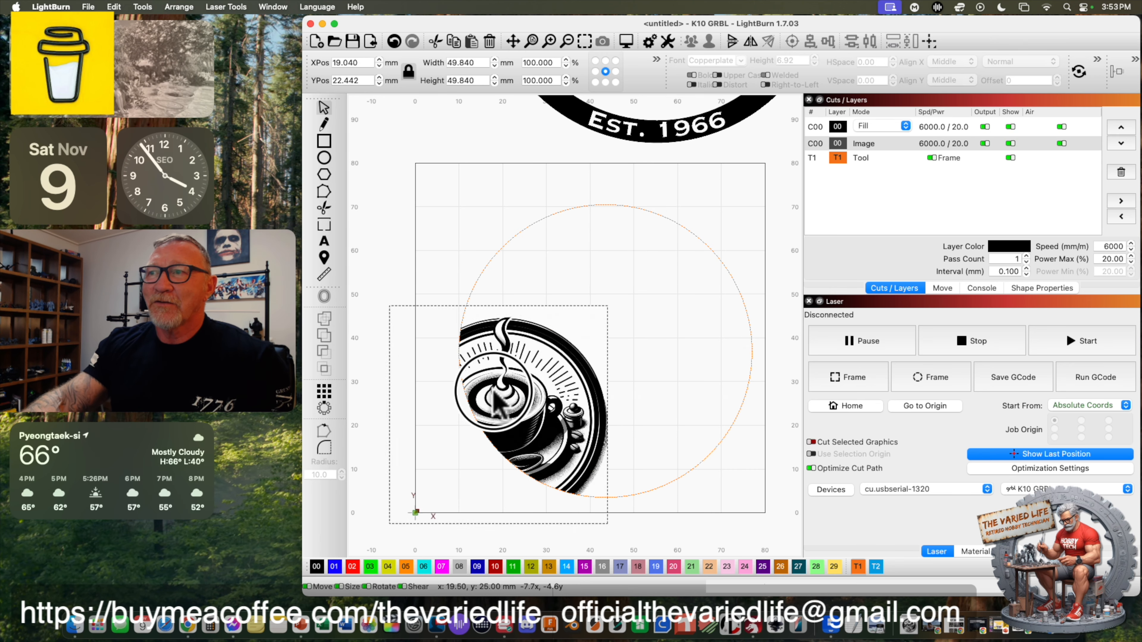
{"action": "left_click_drag", "start_coordinate": [651, 250], "coordinate": [542, 294]}
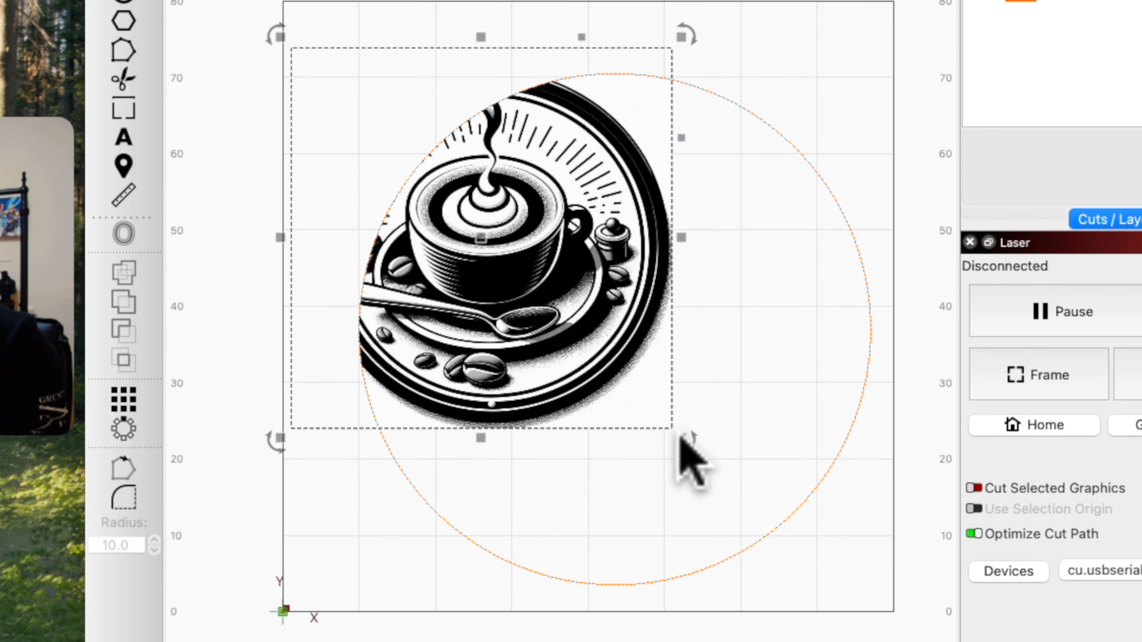
Enlarge the masked coffee image to about 78 mm square and reposition it so the artwork fills the mask circle.
{"action": "left_click_drag", "start_coordinate": [680, 440], "coordinate": [825, 558]}
{"action": "left_click_drag", "start_coordinate": [543, 314], "coordinate": [598, 310]}
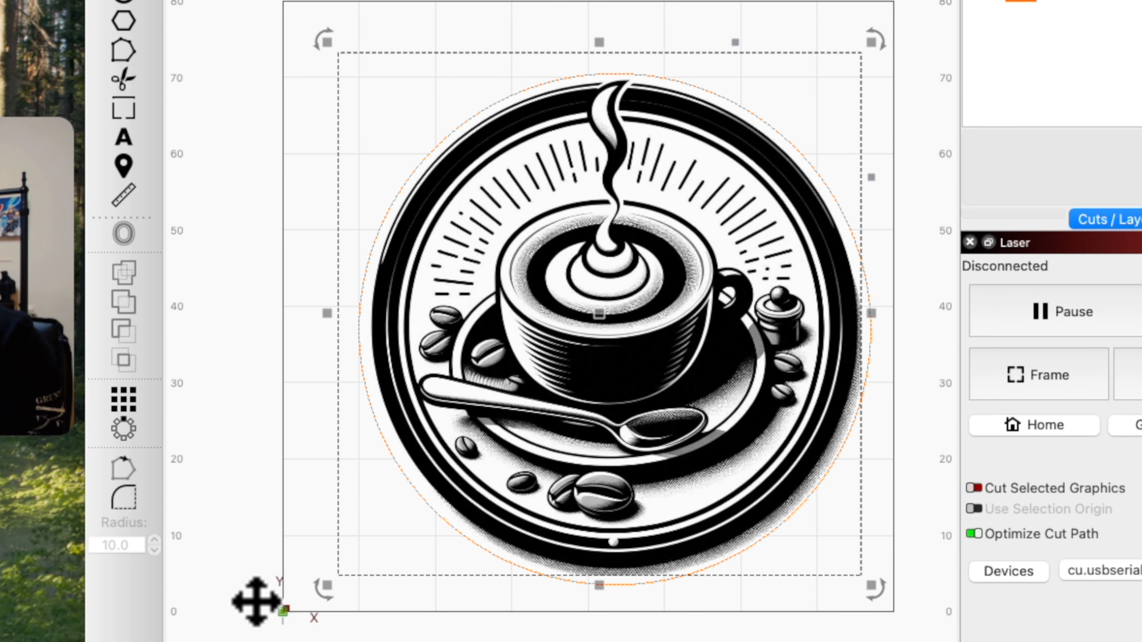
{"action": "left_click_drag", "start_coordinate": [327, 585], "coordinate": [294, 608]}
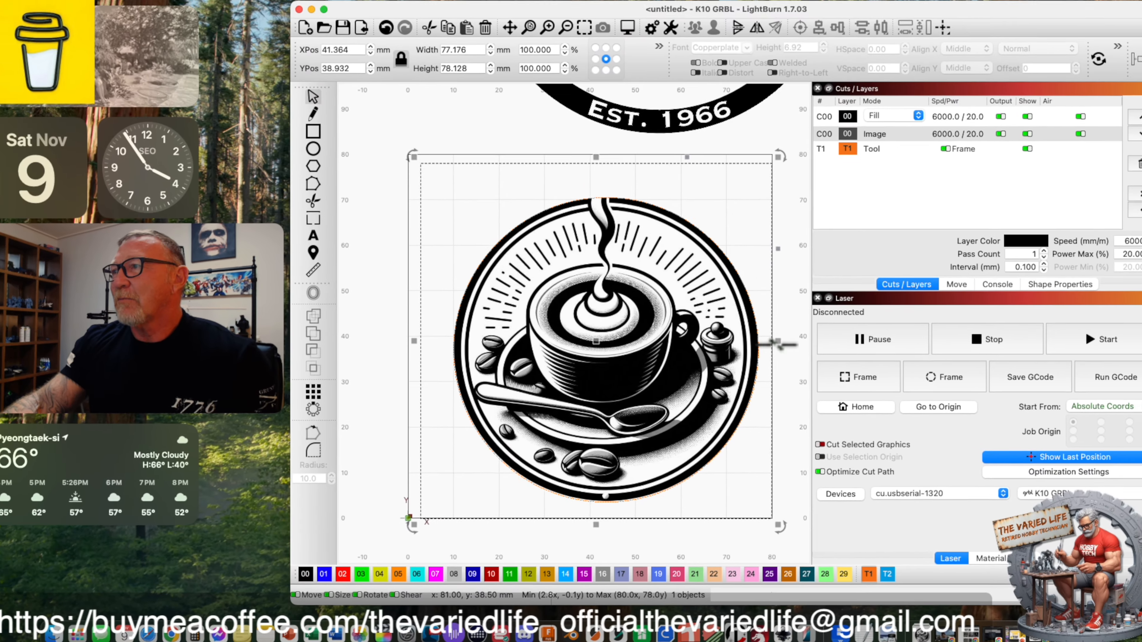
{"action": "left_click_drag", "start_coordinate": [811, 335], "coordinate": [771, 347]}
{"action": "left_click_drag", "start_coordinate": [420, 344], "coordinate": [418, 345]}
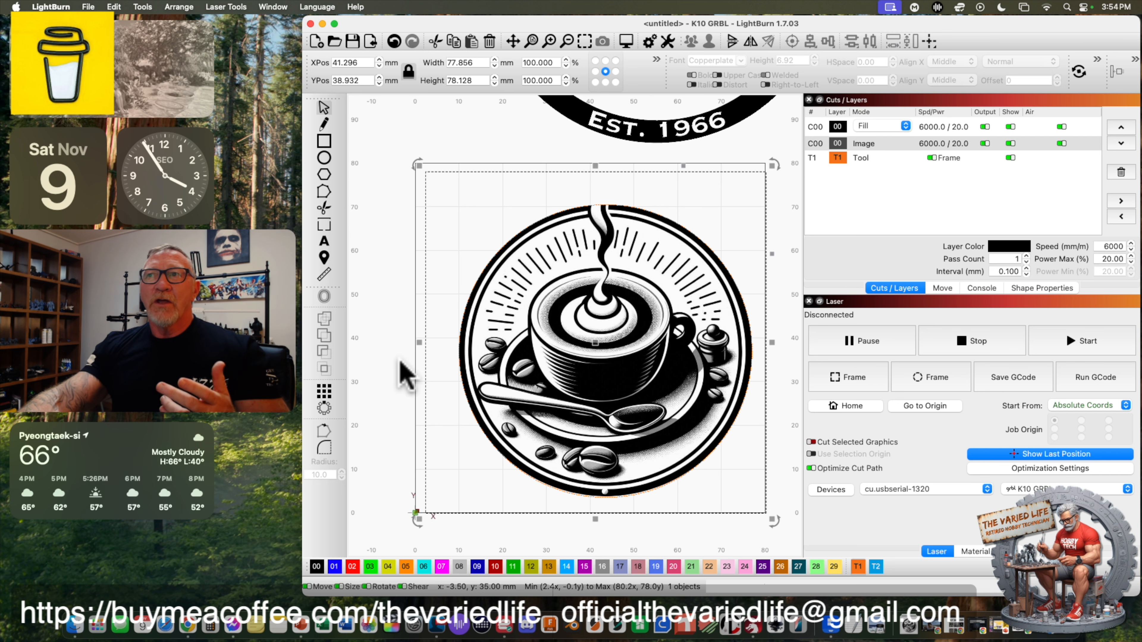
Select the coffee image together with its mask circle and flatten the image mask.
{"action": "left_click", "coordinate": [732, 526]}
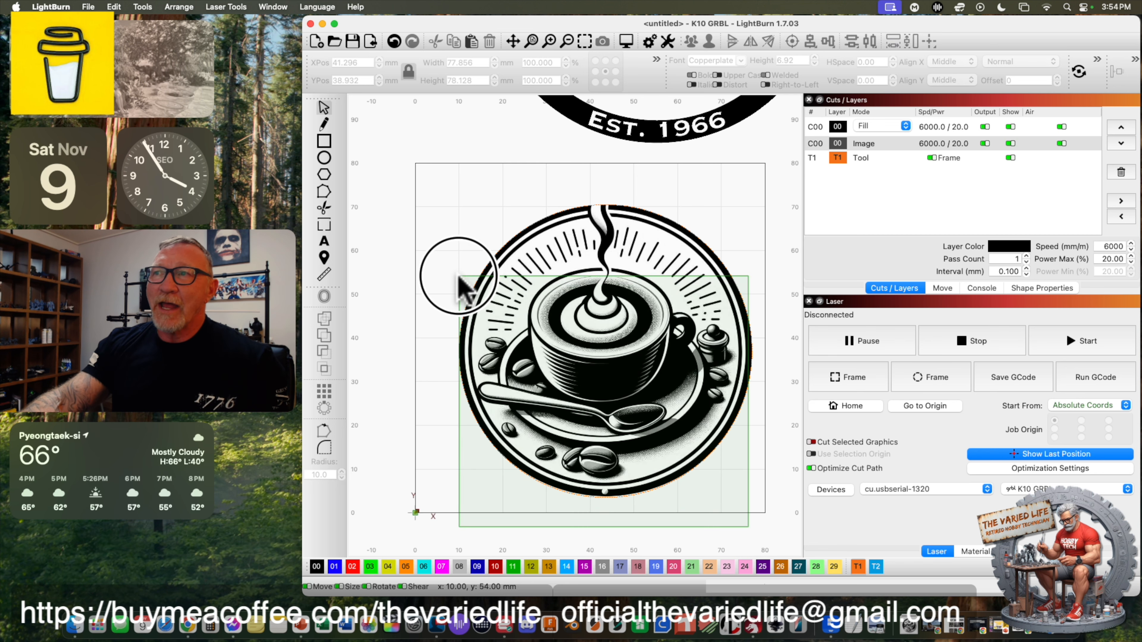
{"action": "left_click_drag", "start_coordinate": [449, 311], "coordinate": [452, 315]}
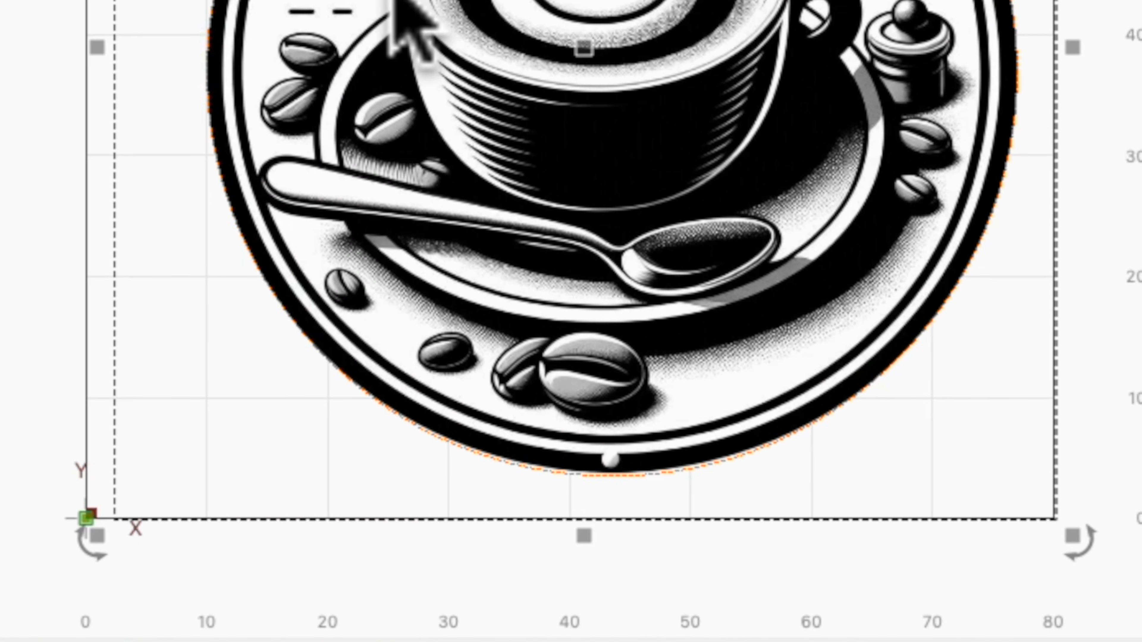
{"action": "right_click", "coordinate": [434, 81]}
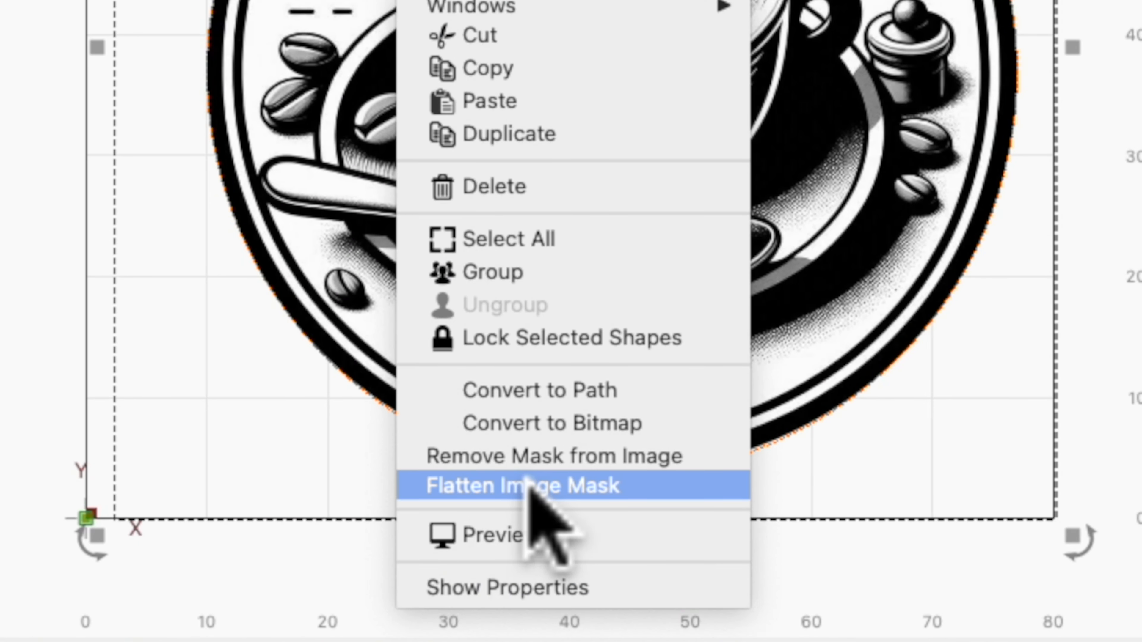
{"action": "left_click", "coordinate": [535, 486]}
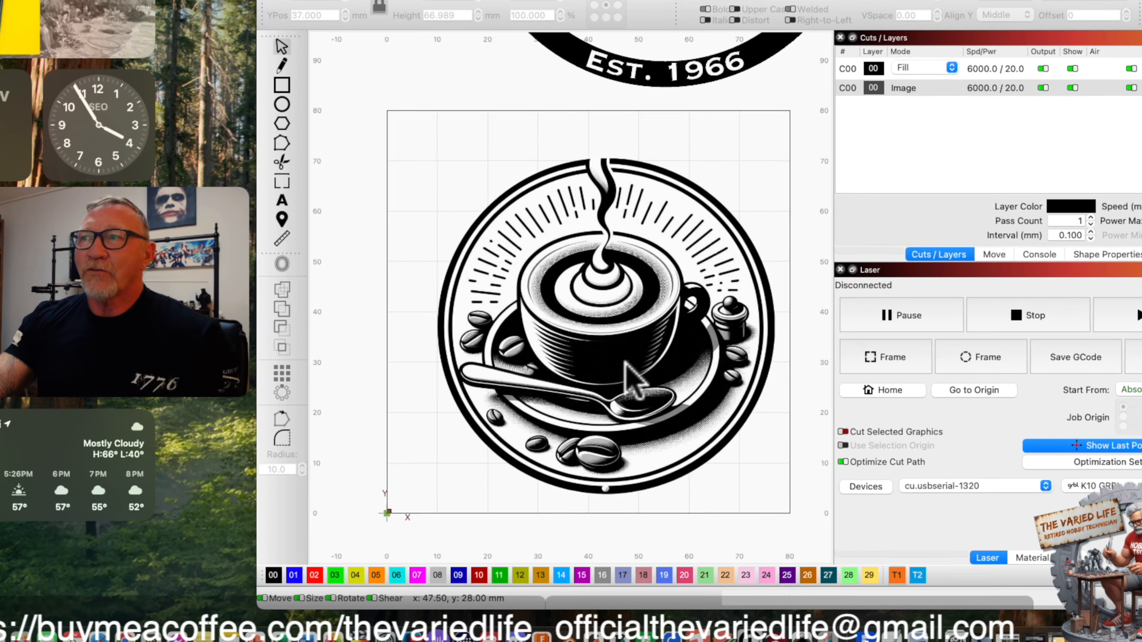
Move the flattened coffee image to about X 39.5, Y 39 mm and check its available image options.
{"action": "left_click_drag", "start_coordinate": [614, 344], "coordinate": [587, 343]}
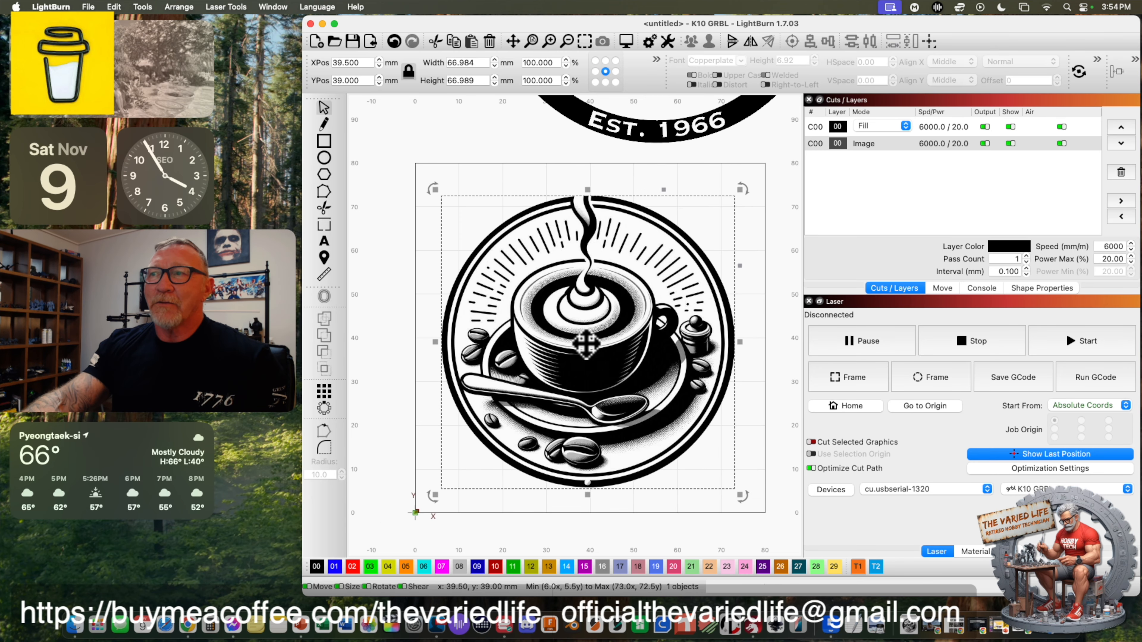
{"action": "right_click", "coordinate": [547, 322]}
{"action": "left_click", "coordinate": [497, 527]}
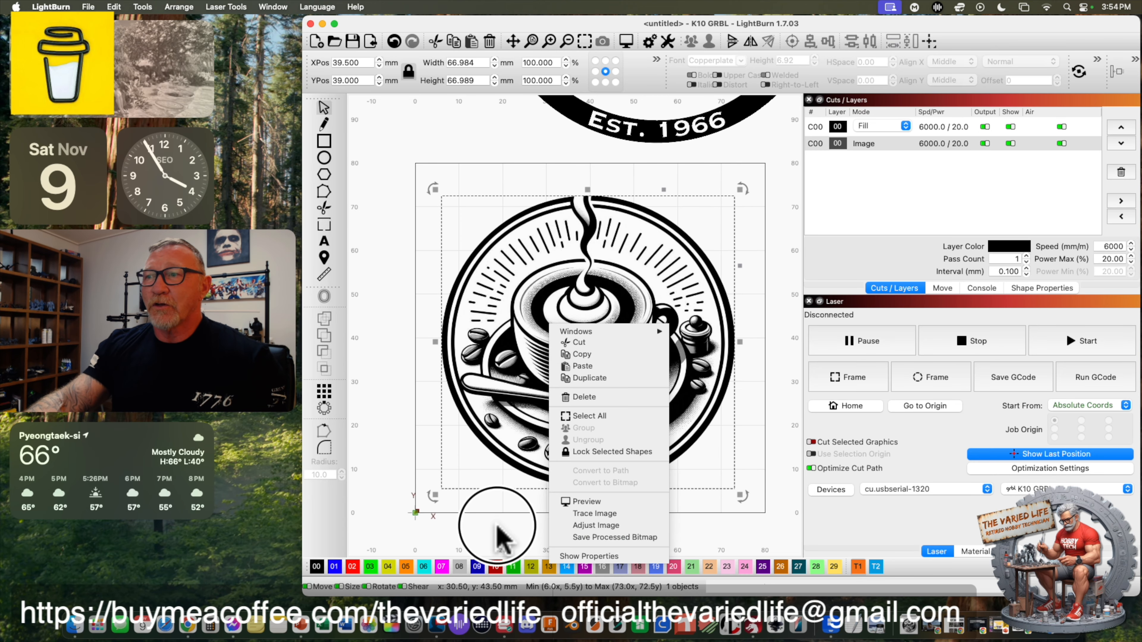
Scale the flattened coffee image to about 52 mm across and move it to the page center.
{"action": "left_click_drag", "start_coordinate": [740, 496], "coordinate": [519, 314]}
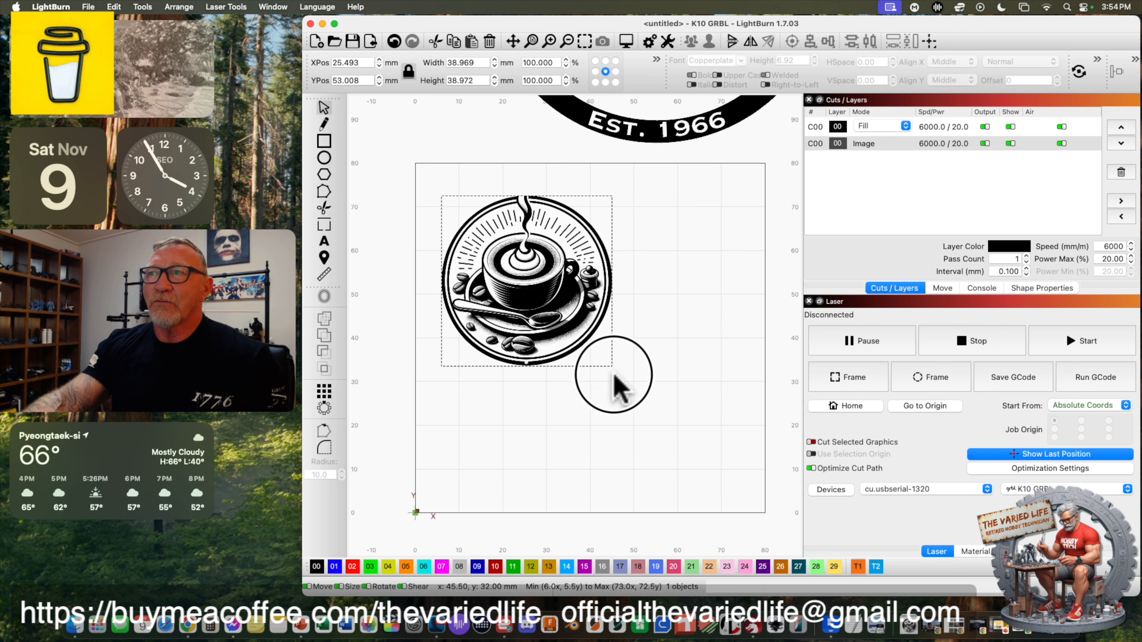
{"action": "left_click_drag", "start_coordinate": [614, 377], "coordinate": [675, 424]}
{"action": "left_click_drag", "start_coordinate": [558, 315], "coordinate": [595, 347]}
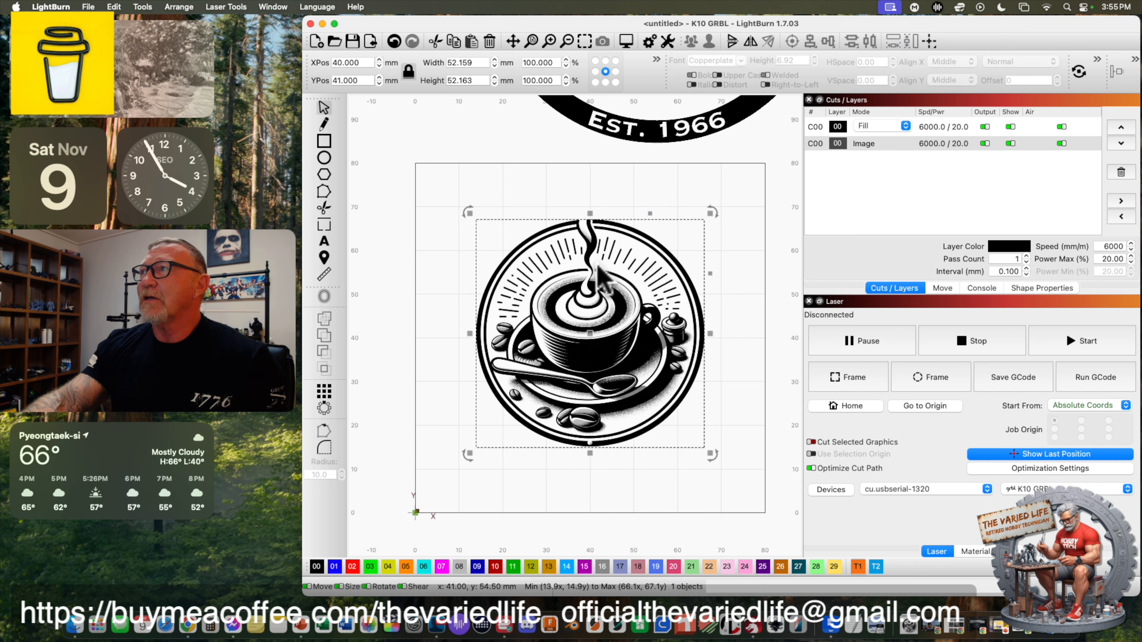
{"action": "left_click", "coordinate": [928, 39]}
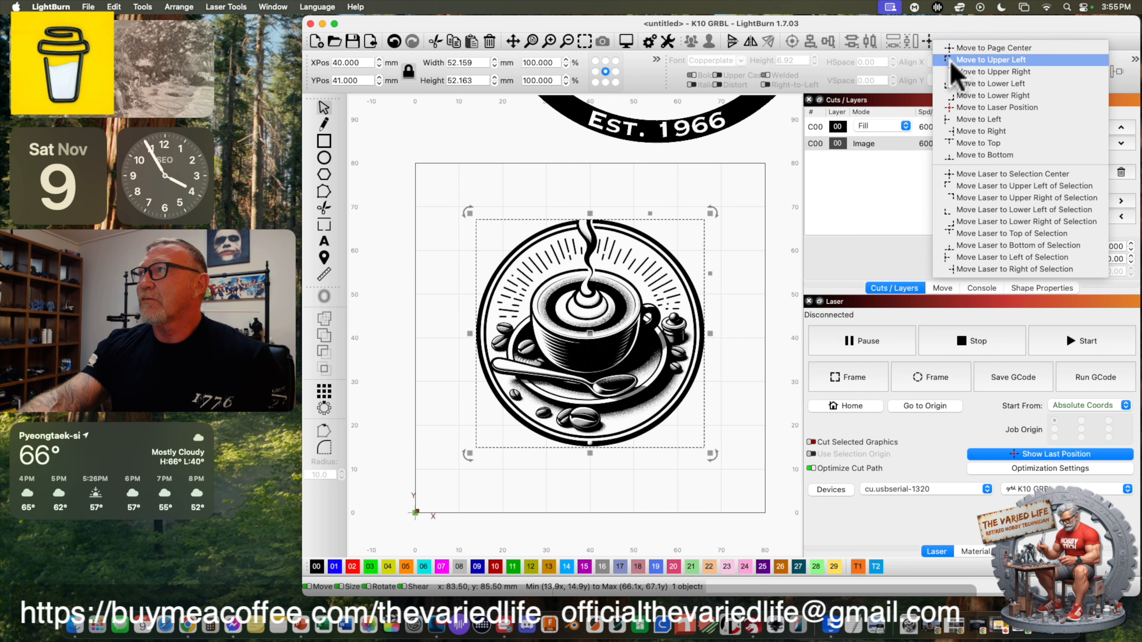
{"action": "left_click", "coordinate": [962, 45]}
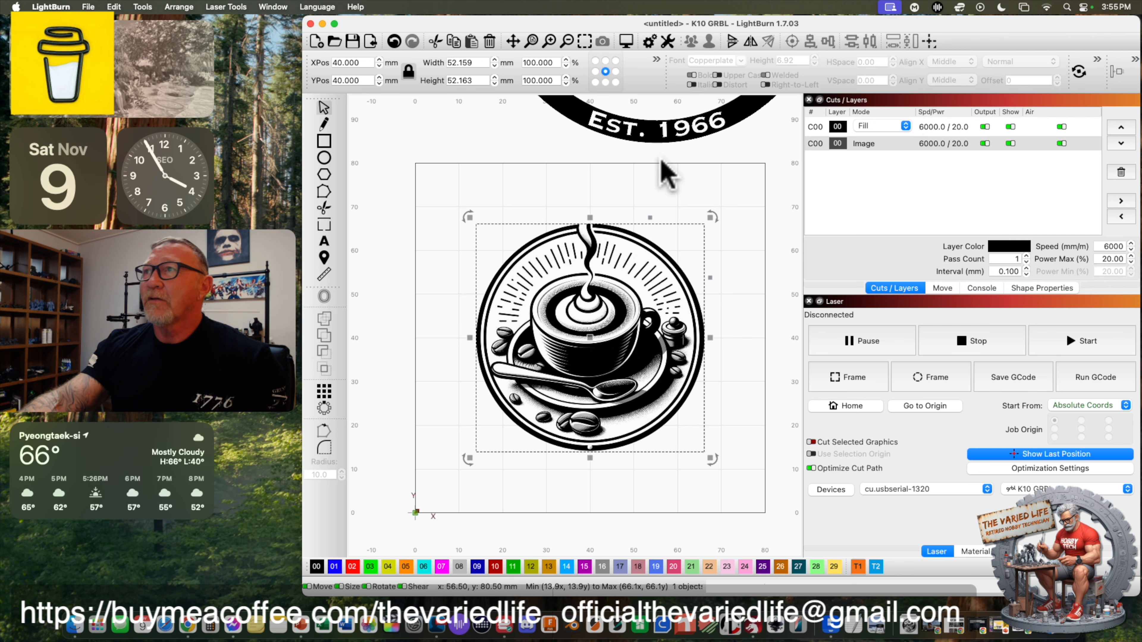
Move the Premium Coffee ring around the coffee image and align it to the page center.
{"action": "left_click", "coordinate": [567, 114]}
{"action": "left_click_drag", "start_coordinate": [575, 117], "coordinate": [509, 491]}
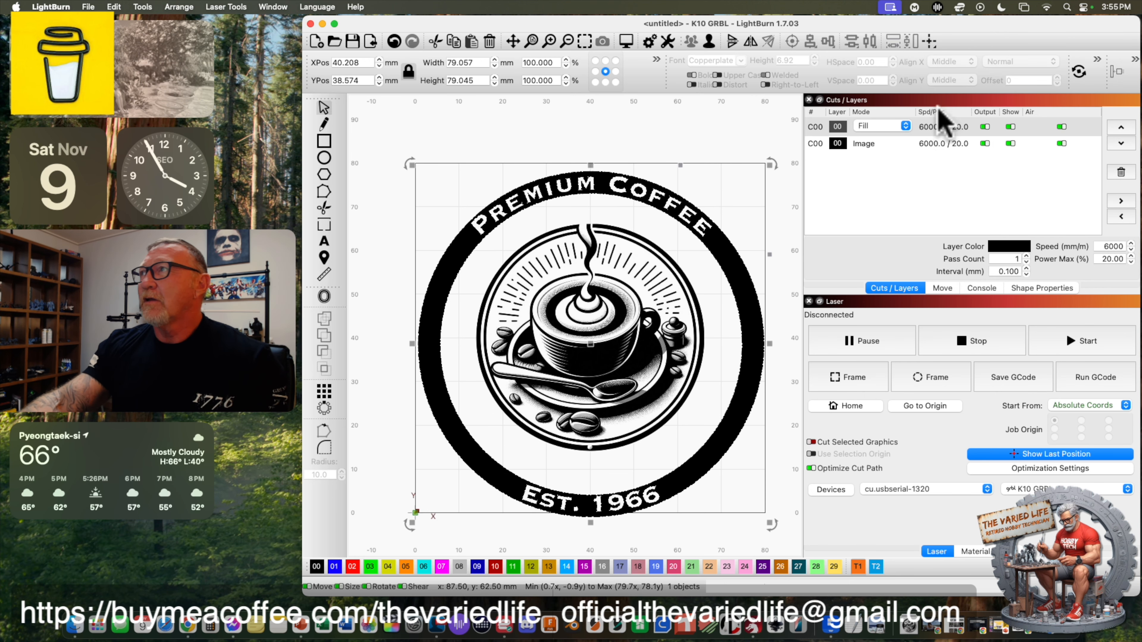
{"action": "left_click", "coordinate": [929, 41]}
{"action": "left_click", "coordinate": [987, 48]}
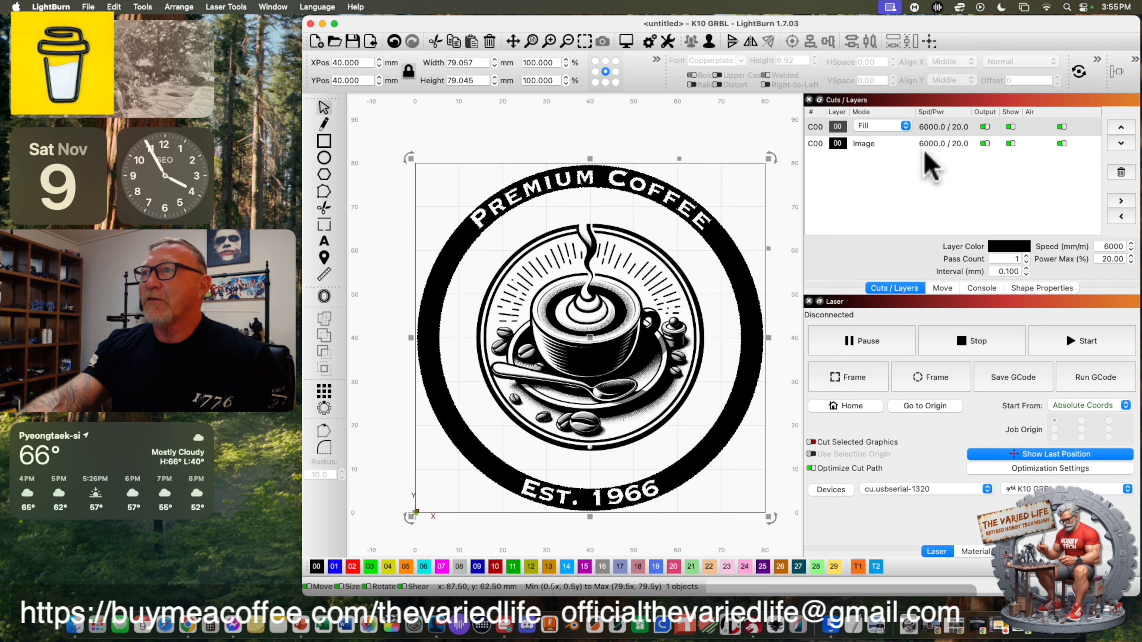
Enlarge the coffee image to about 66.4 mm across, move it back to the page center, and deselect it.
{"action": "left_click", "coordinate": [610, 301]}
{"action": "left_click_drag", "start_coordinate": [709, 458], "coordinate": [760, 525]}
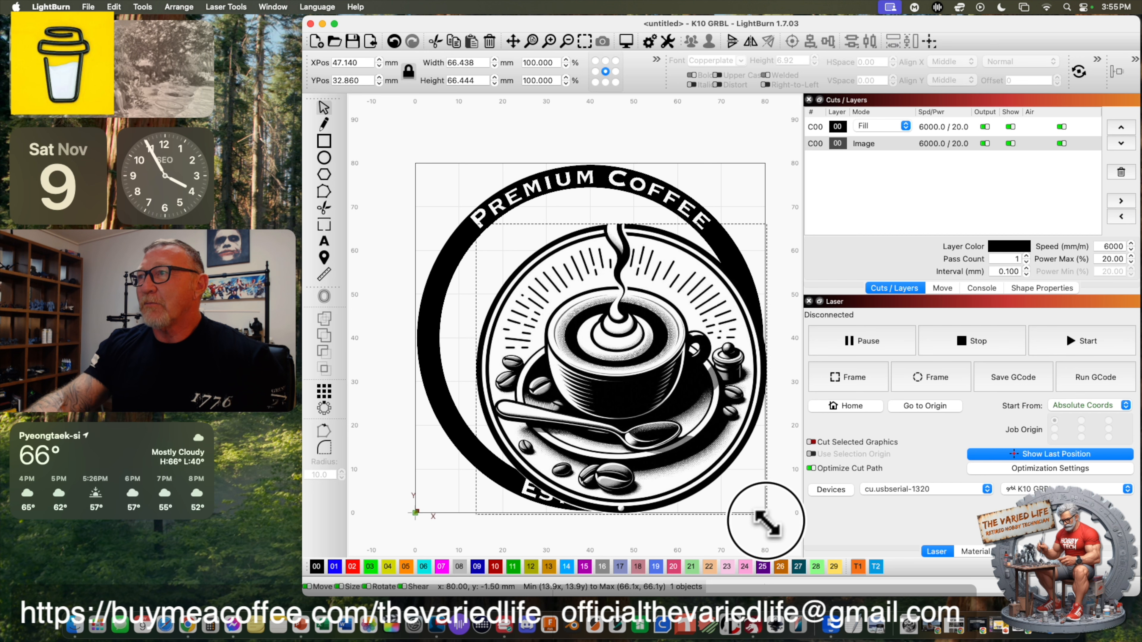
{"action": "left_click", "coordinate": [930, 42]}
{"action": "left_click", "coordinate": [980, 48]}
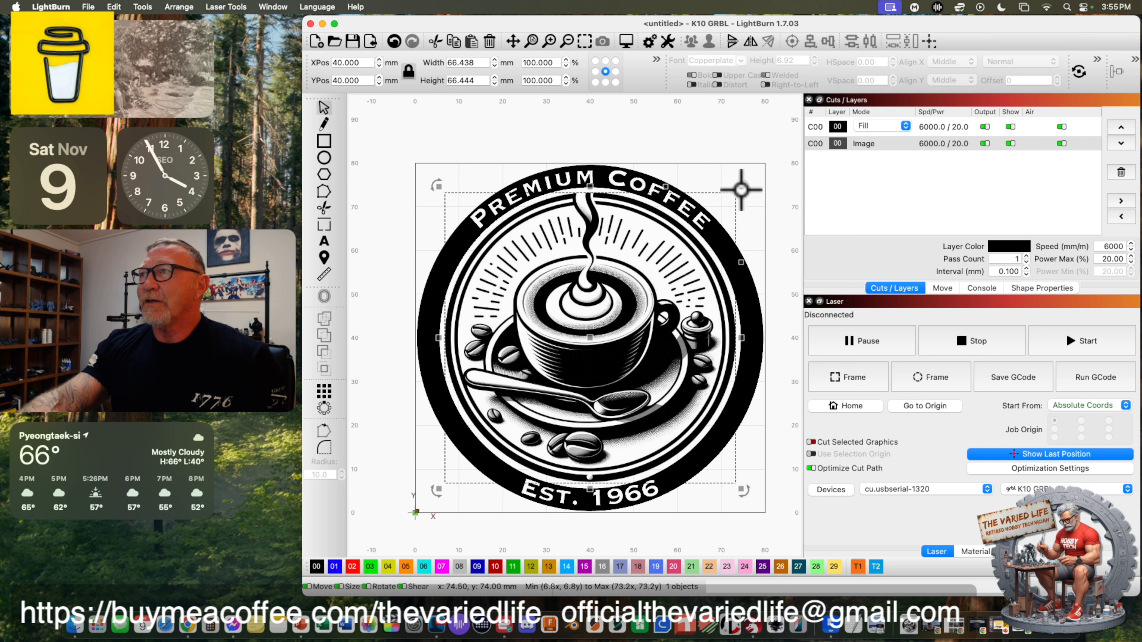
{"action": "left_click", "coordinate": [463, 212]}
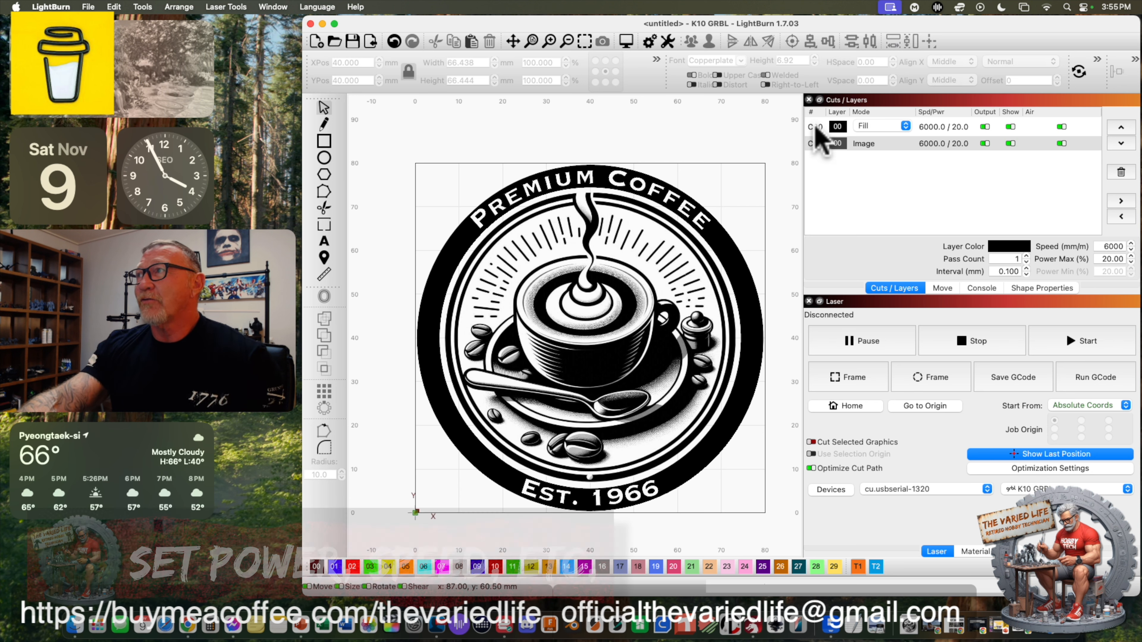
Set the C00 Fill layer to speed 5000 mm/min, max power 50%, air assist off, and line interval 0.05 mm.
{"action": "double_click", "coordinate": [825, 128]}
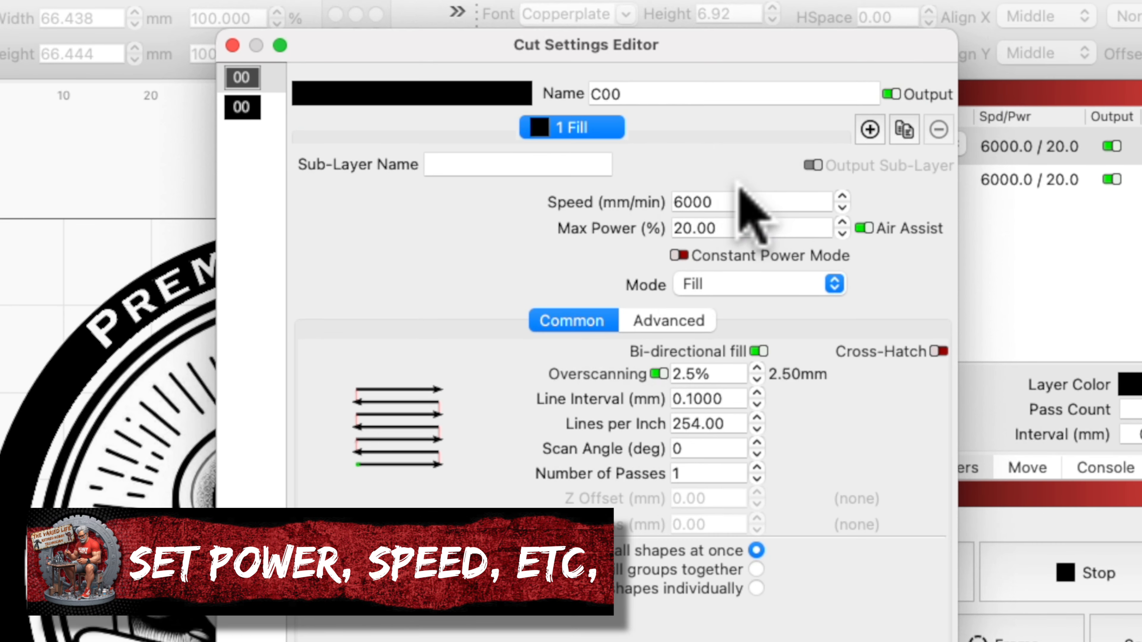
{"action": "left_click", "coordinate": [702, 189]}
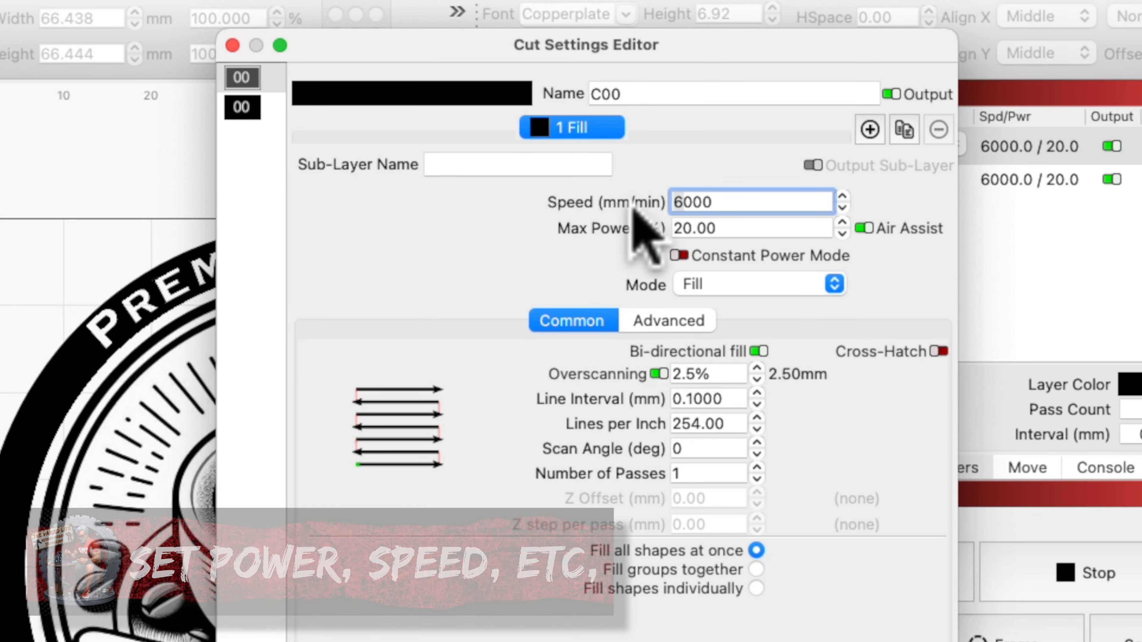
{"action": "left_click", "coordinate": [683, 228]}
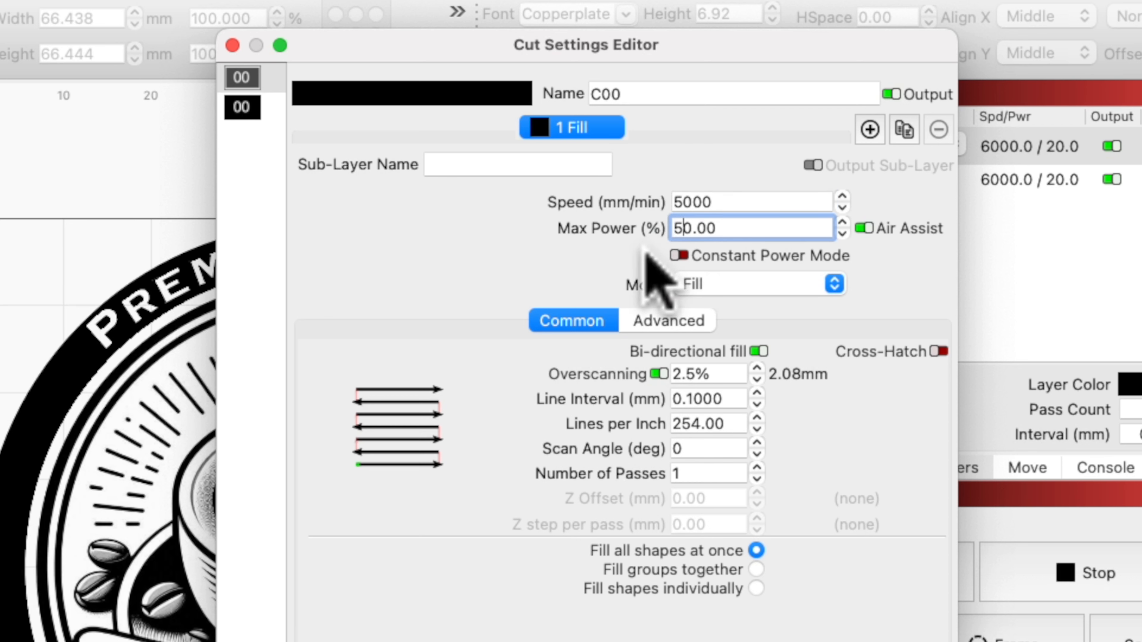
{"action": "type", "text": "5"}
{"action": "left_click", "coordinate": [864, 228]}
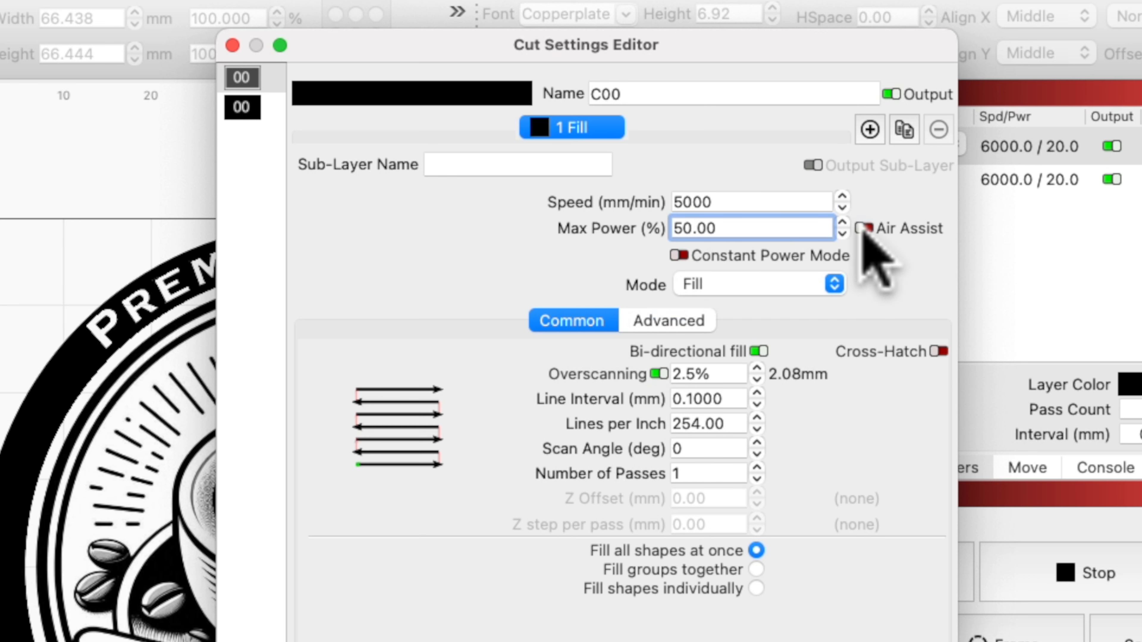
{"action": "left_click", "coordinate": [690, 399]}
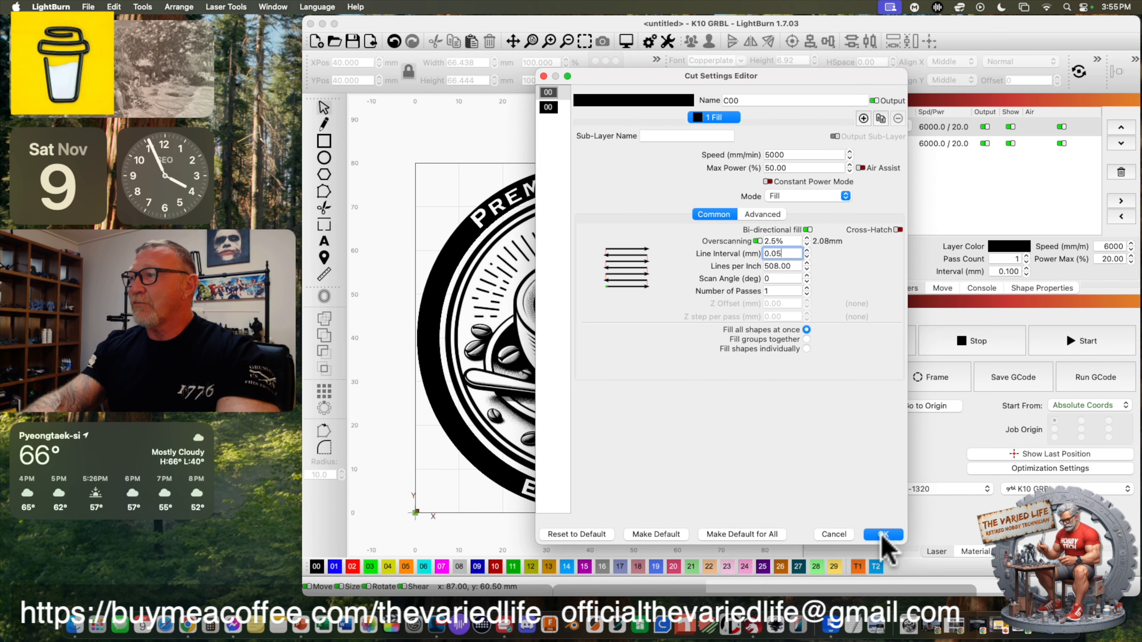
{"action": "left_click", "coordinate": [879, 543]}
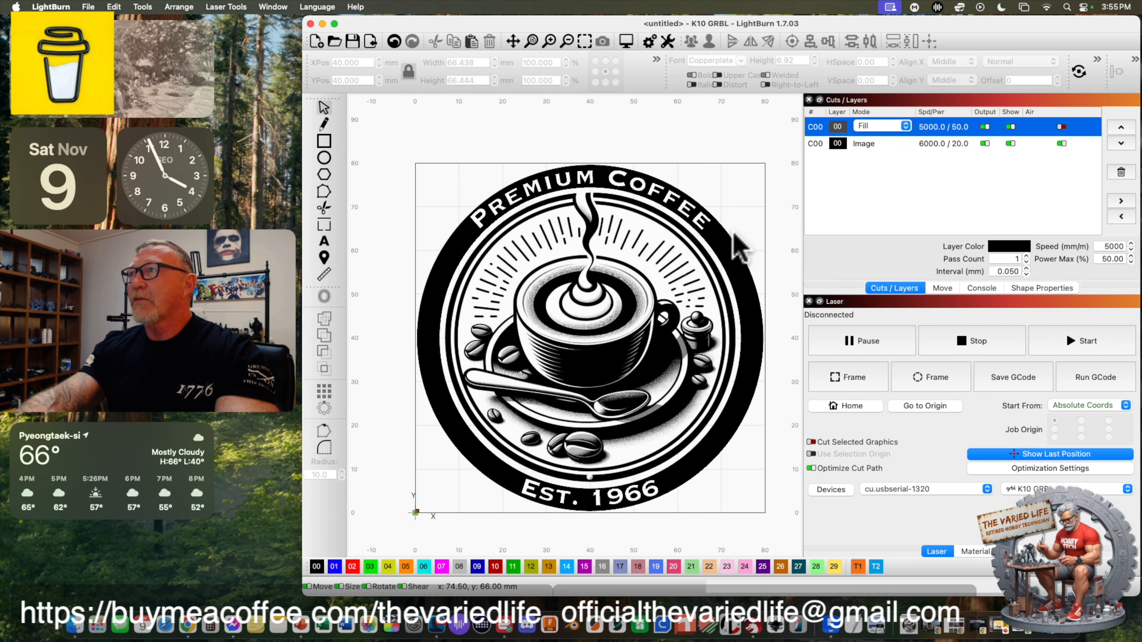
Set the C00 Image layer to speed 5000 mm/min, max power 50%, air assist off, and line interval 0.05 mm.
{"action": "left_click", "coordinate": [816, 145]}
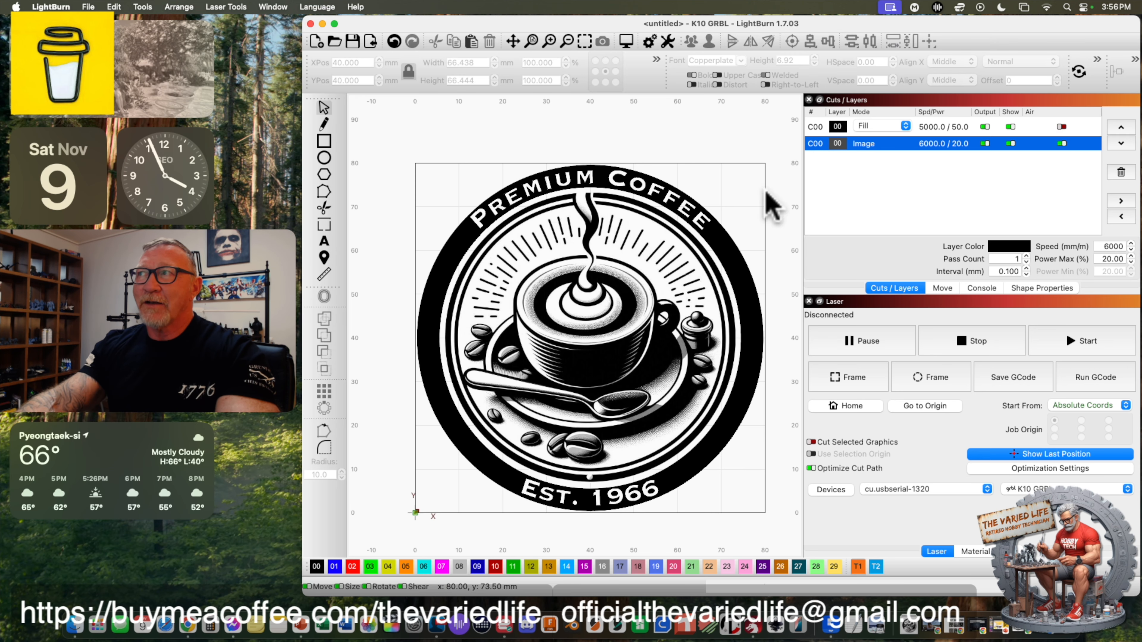
{"action": "left_click", "coordinate": [817, 127]}
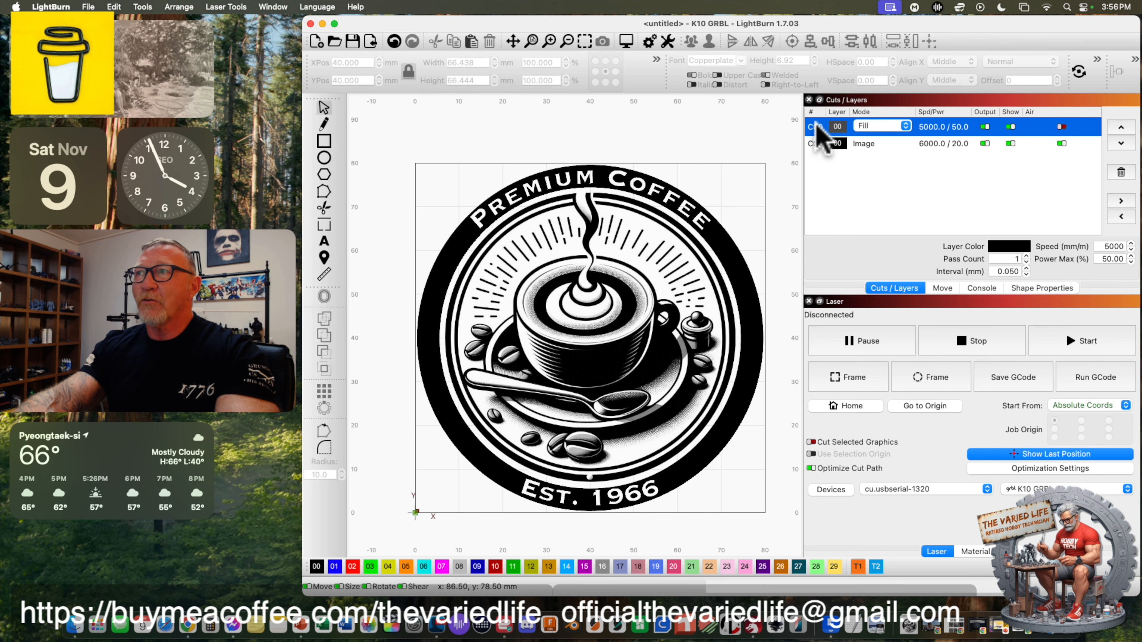
{"action": "left_click", "coordinate": [817, 144]}
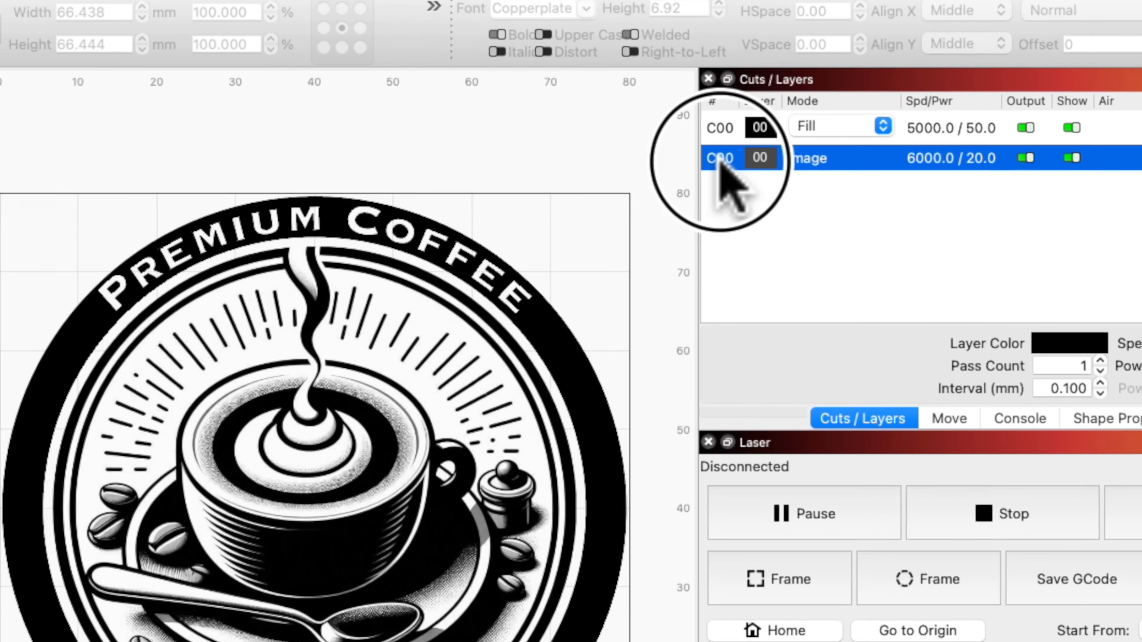
{"action": "double_click", "coordinate": [815, 144]}
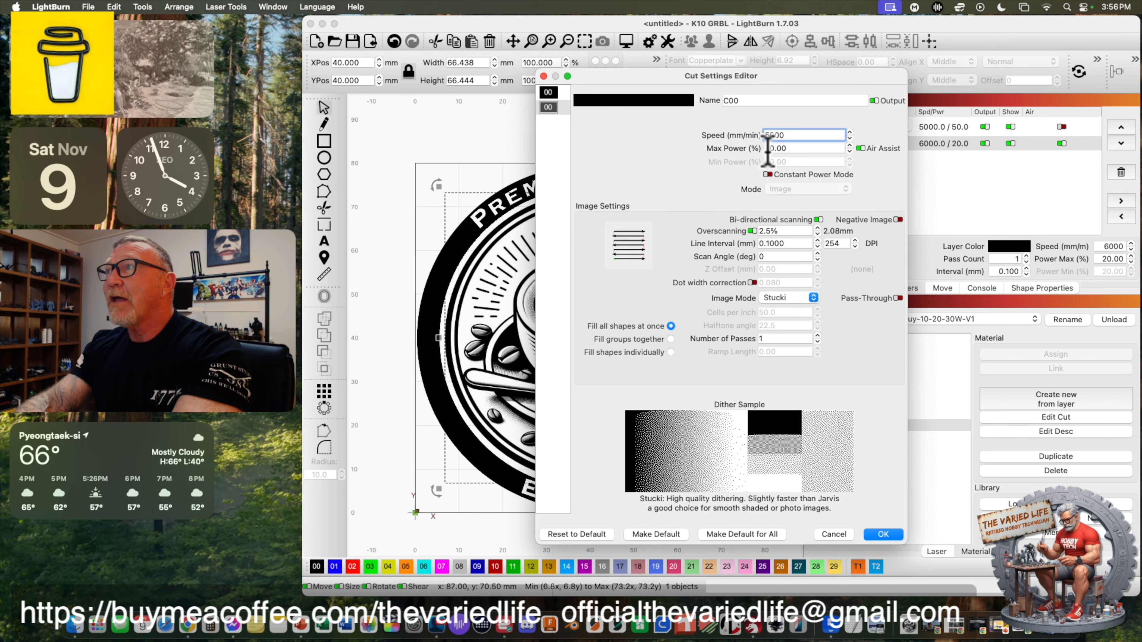
{"action": "left_click", "coordinate": [768, 148]}
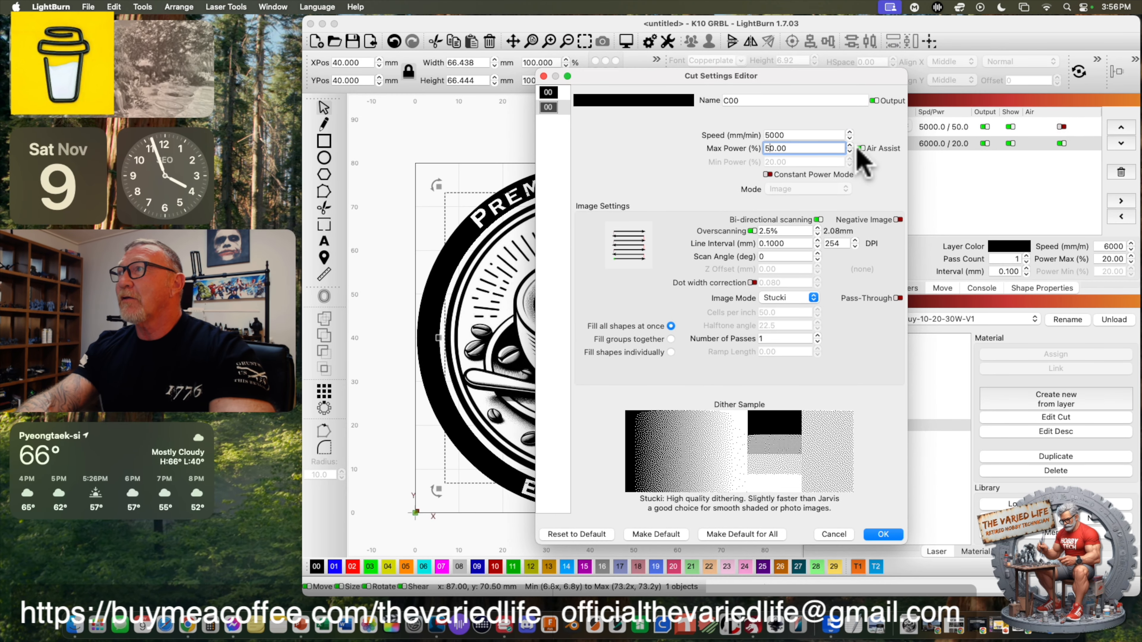
{"action": "left_click", "coordinate": [767, 243]}
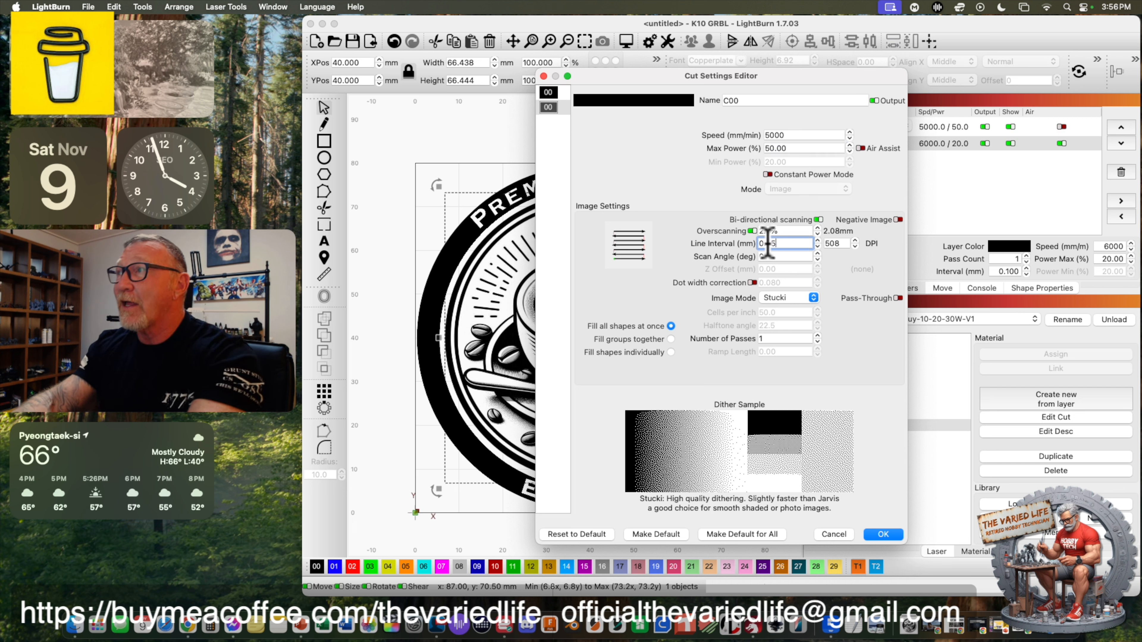
{"action": "left_click", "coordinate": [882, 534]}
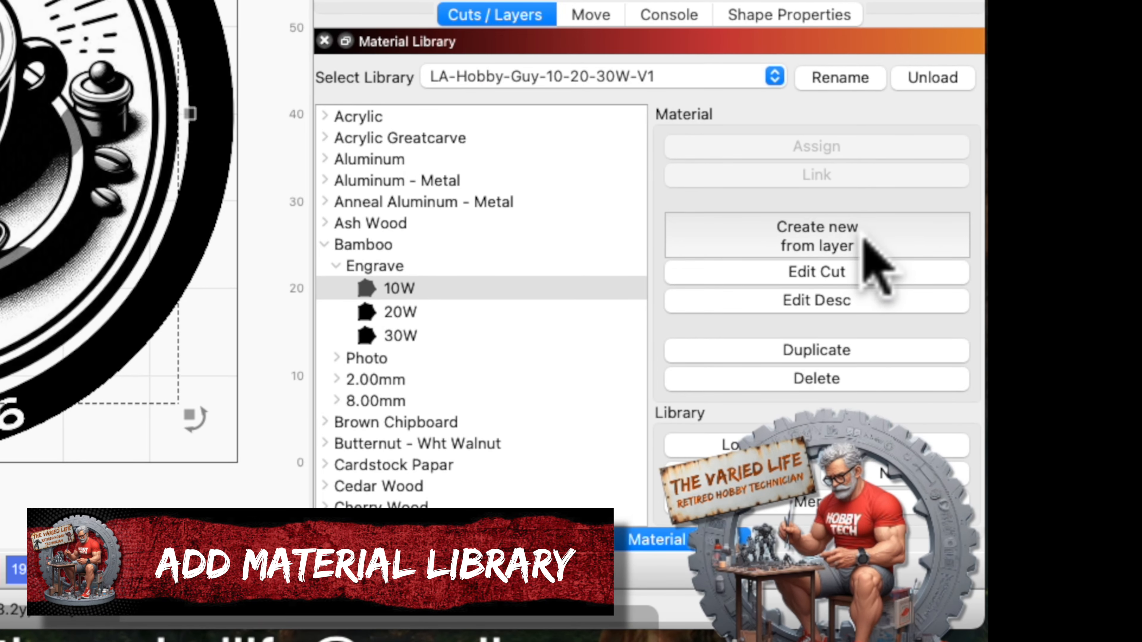
Create a material library entry from the image layer with material name Bamboo, title "Engrave 5w" and description "5w engrave", and select it.
{"action": "left_click", "coordinate": [828, 243]}
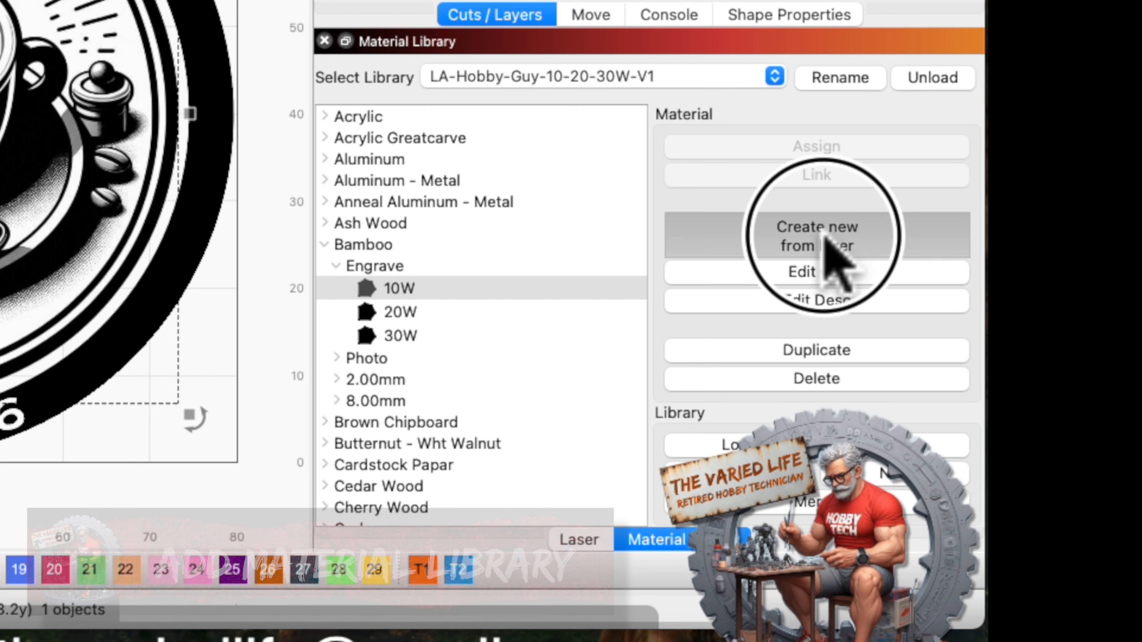
{"action": "left_click", "coordinate": [695, 140]}
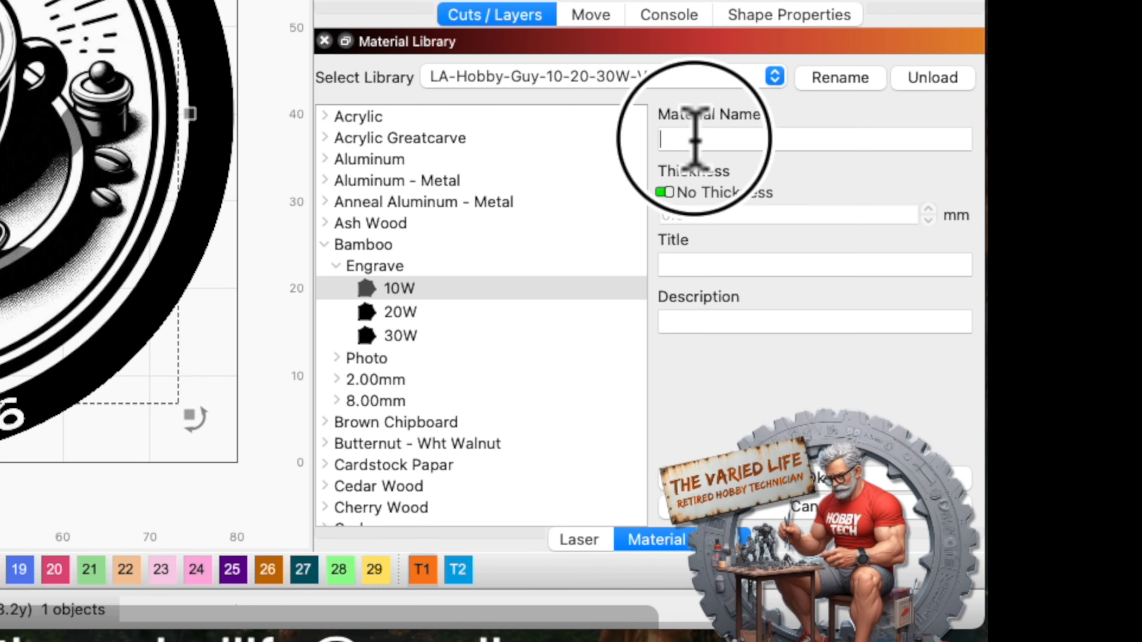
{"action": "type", "text": "Bamboo"}
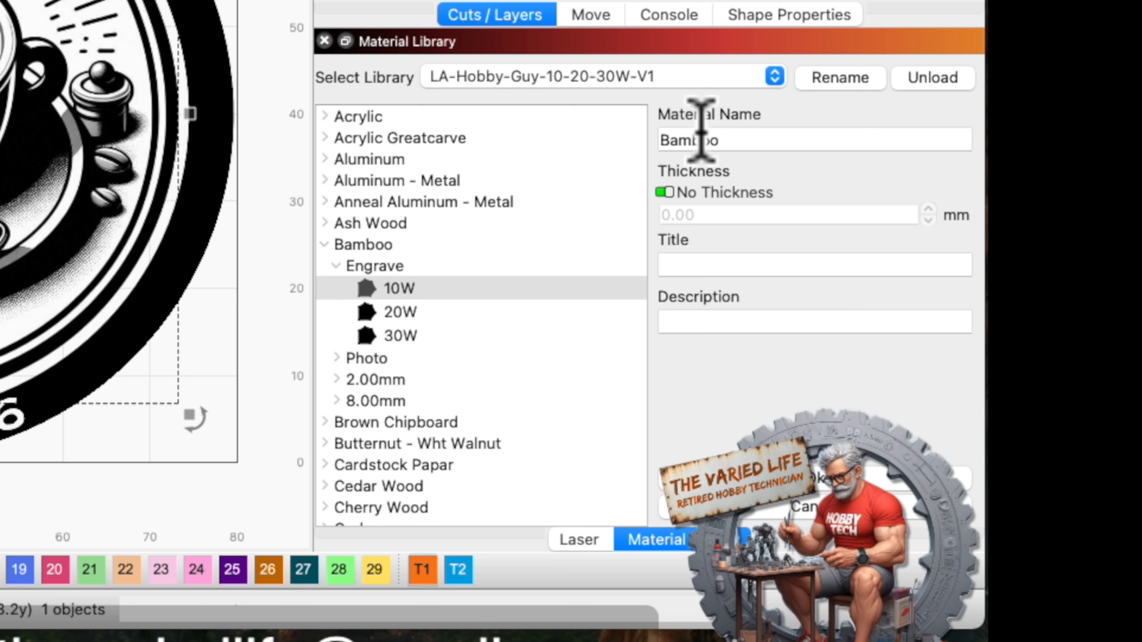
{"action": "left_click", "coordinate": [699, 261]}
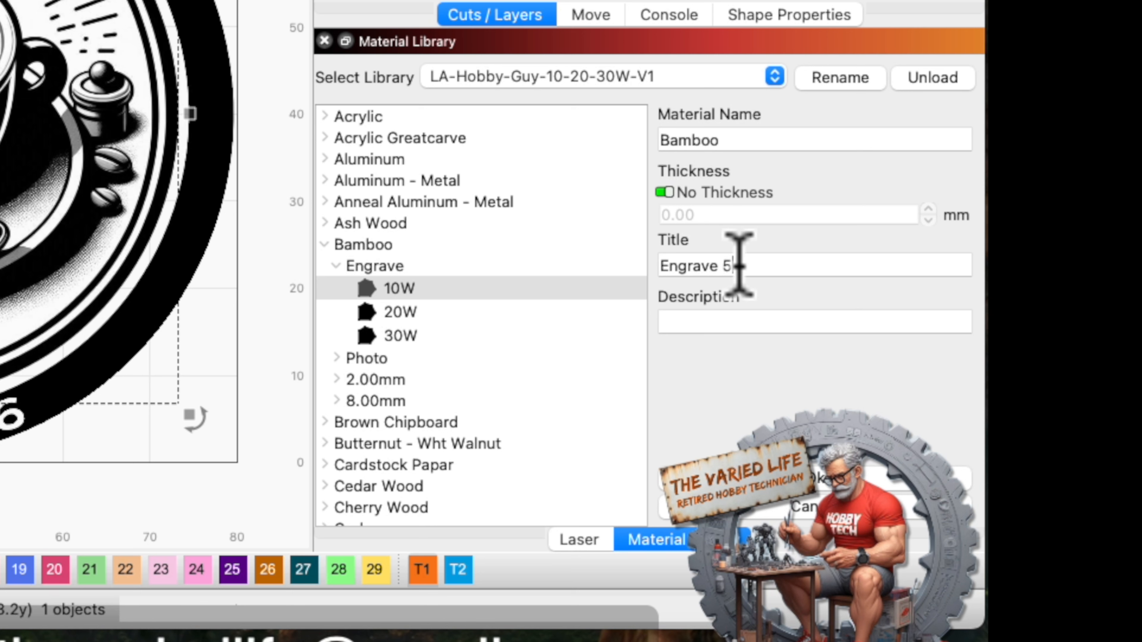
{"action": "type", "text": "5w"}
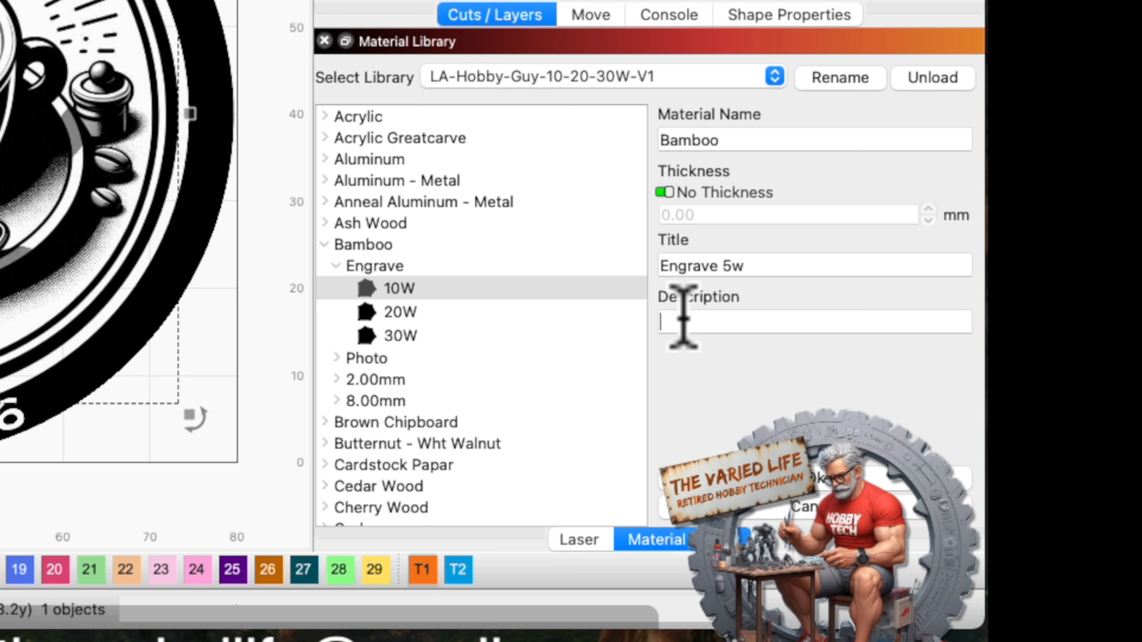
{"action": "left_click", "coordinate": [683, 320]}
{"action": "type", "text": "5w engrave"}
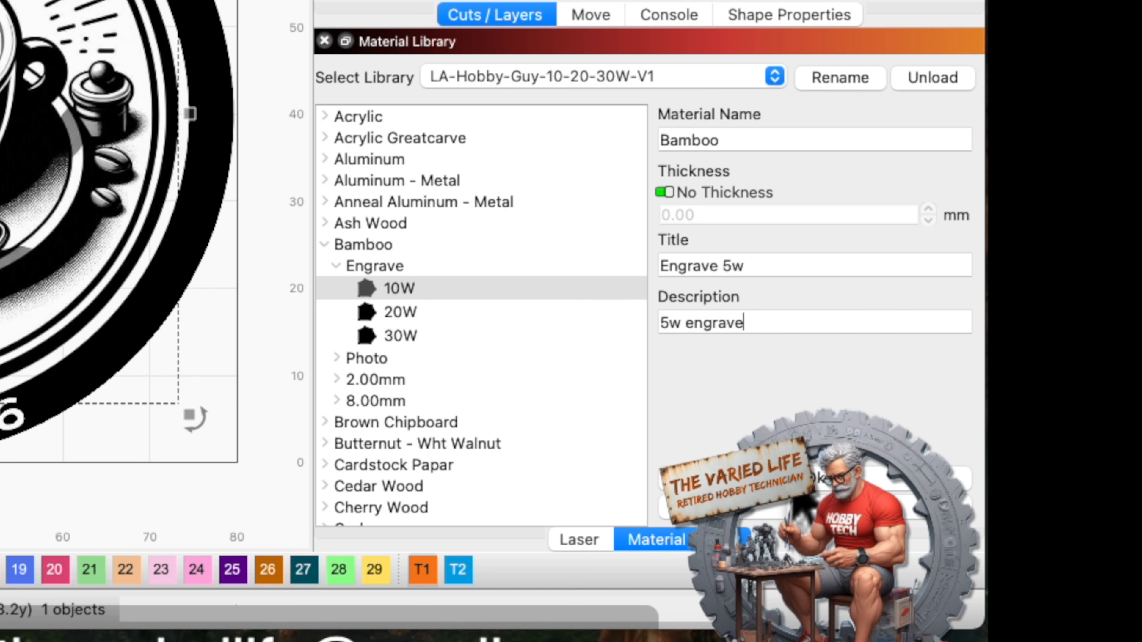
{"action": "left_click", "coordinate": [803, 502]}
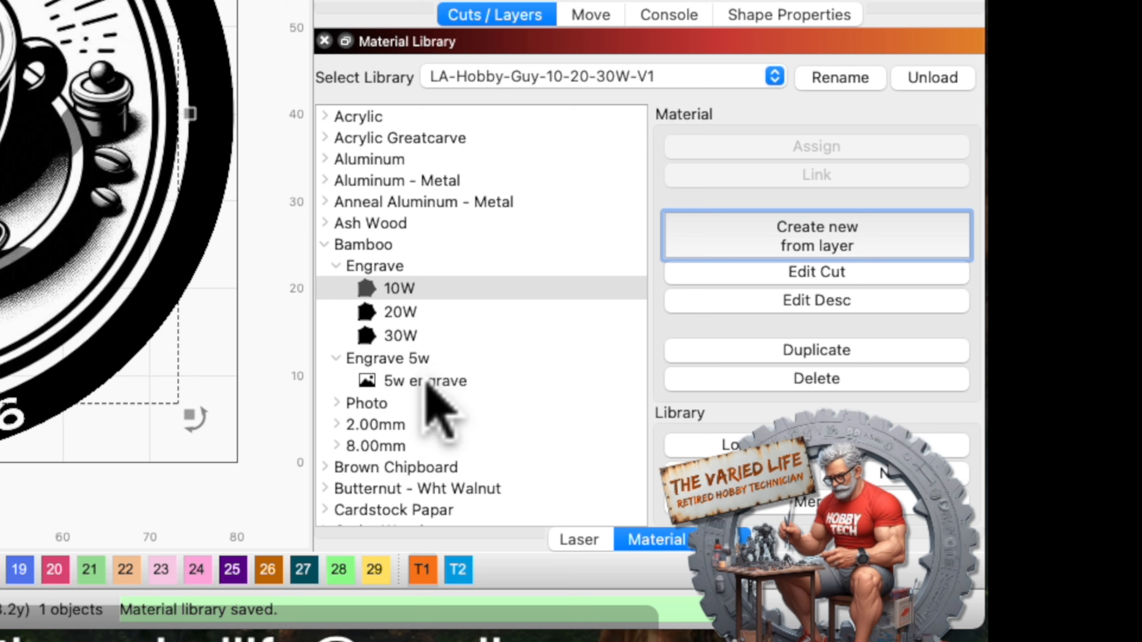
{"action": "left_click", "coordinate": [407, 381]}
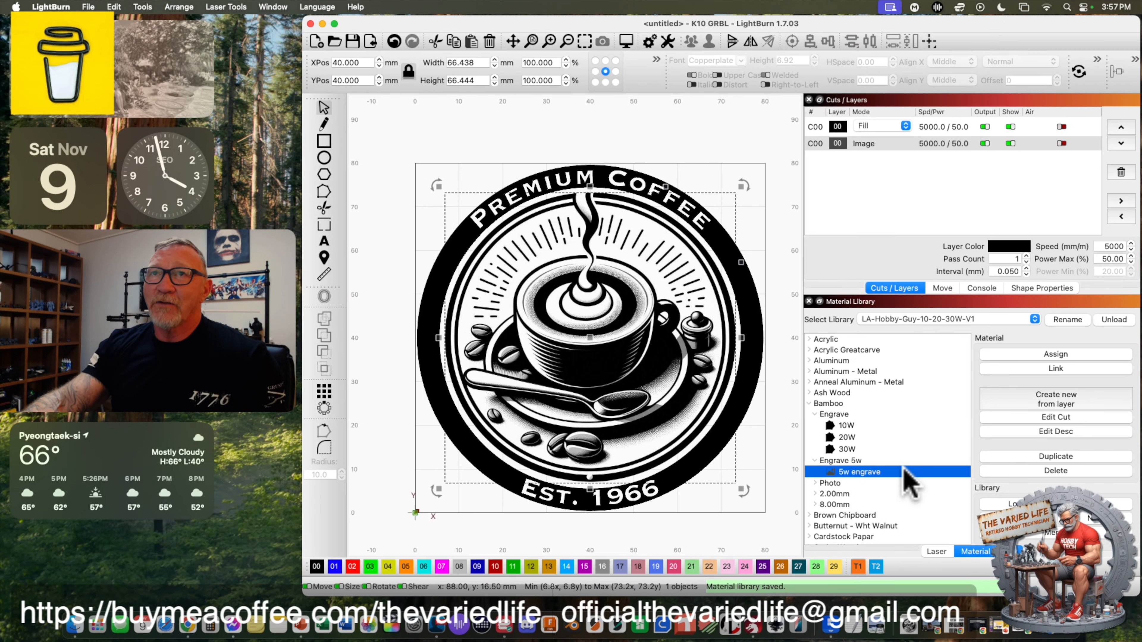
{"action": "left_click", "coordinate": [864, 145]}
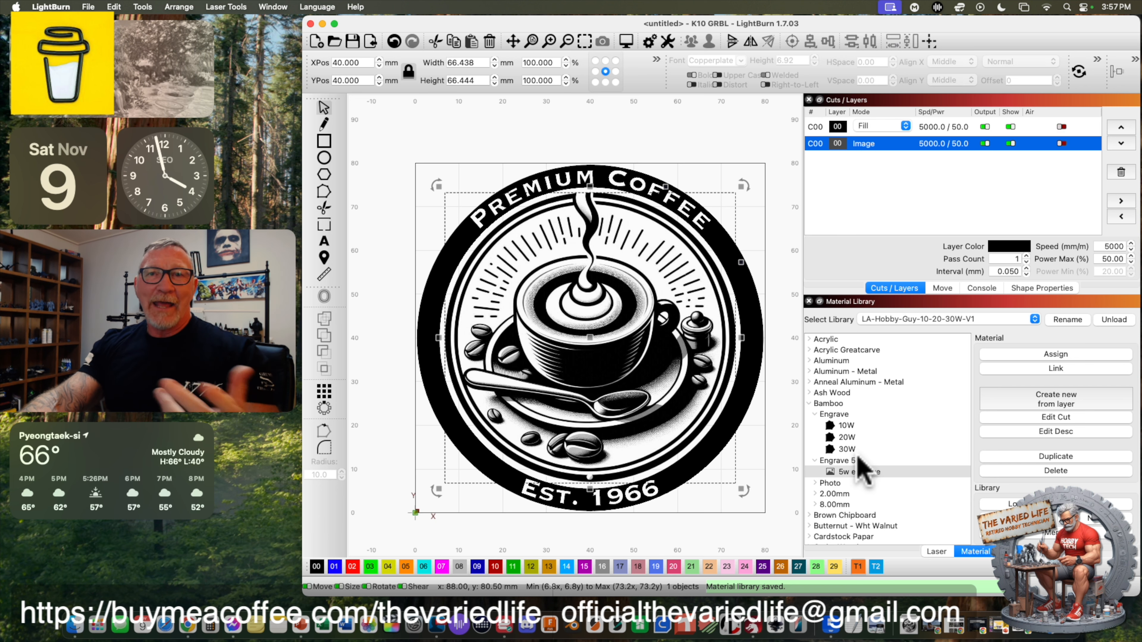
{"action": "left_click", "coordinate": [746, 135]}
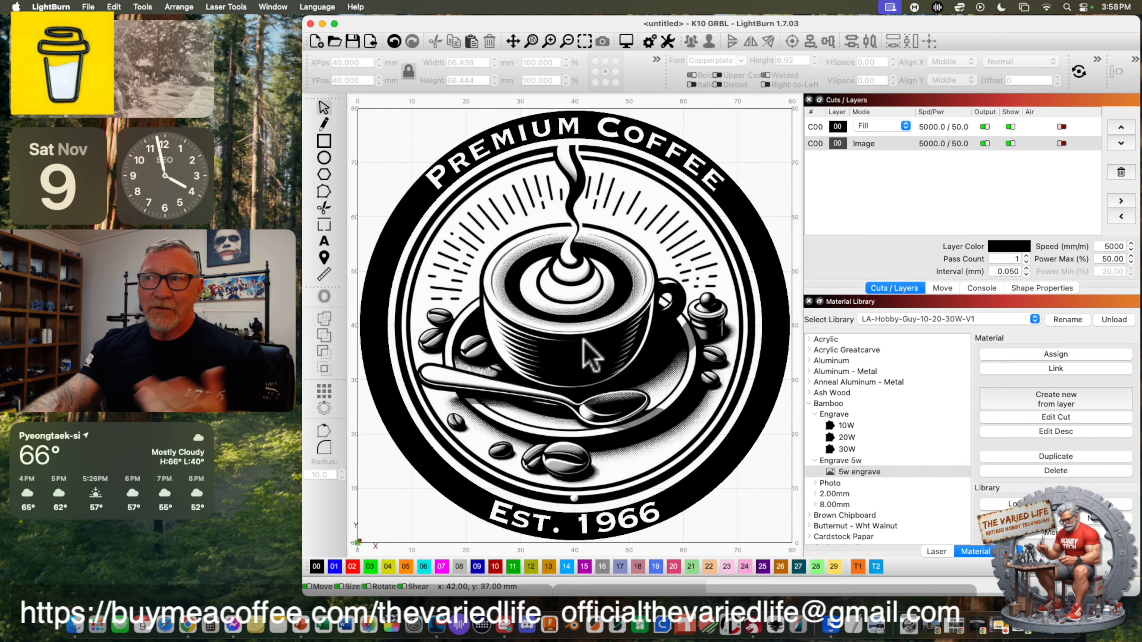
Select the Premium Coffee ring together with the coffee image and group them into one object.
{"action": "left_click", "coordinate": [756, 348]}
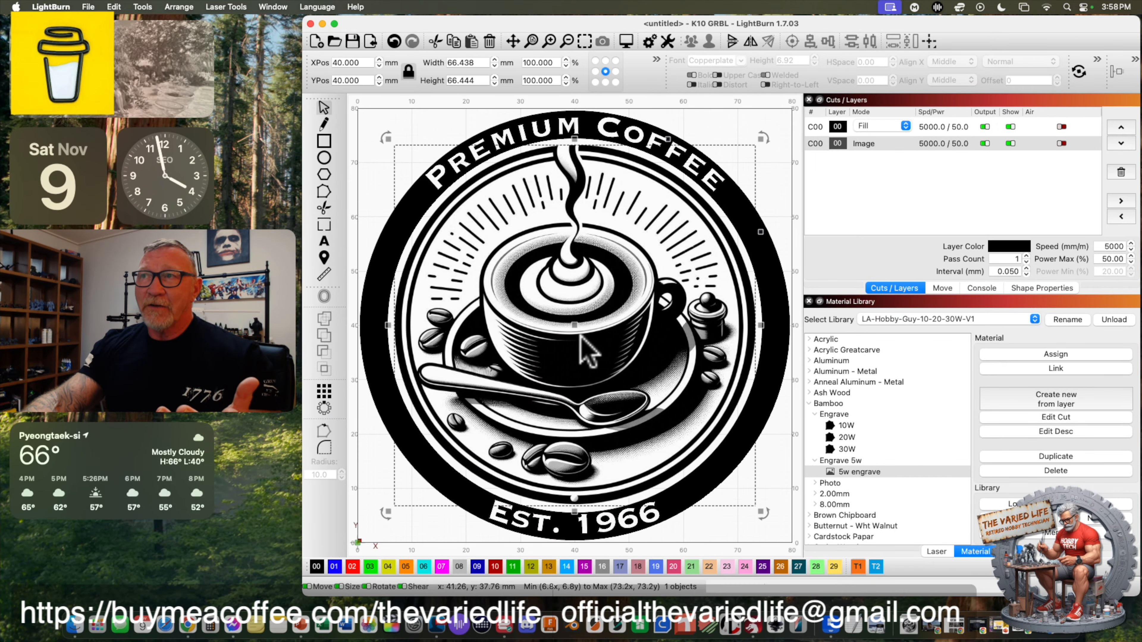
{"action": "scroll", "coordinate": [660, 348], "scroll_direction": "up", "scroll_amount": 3}
{"action": "scroll", "coordinate": [658, 347], "scroll_direction": "down", "scroll_amount": 6}
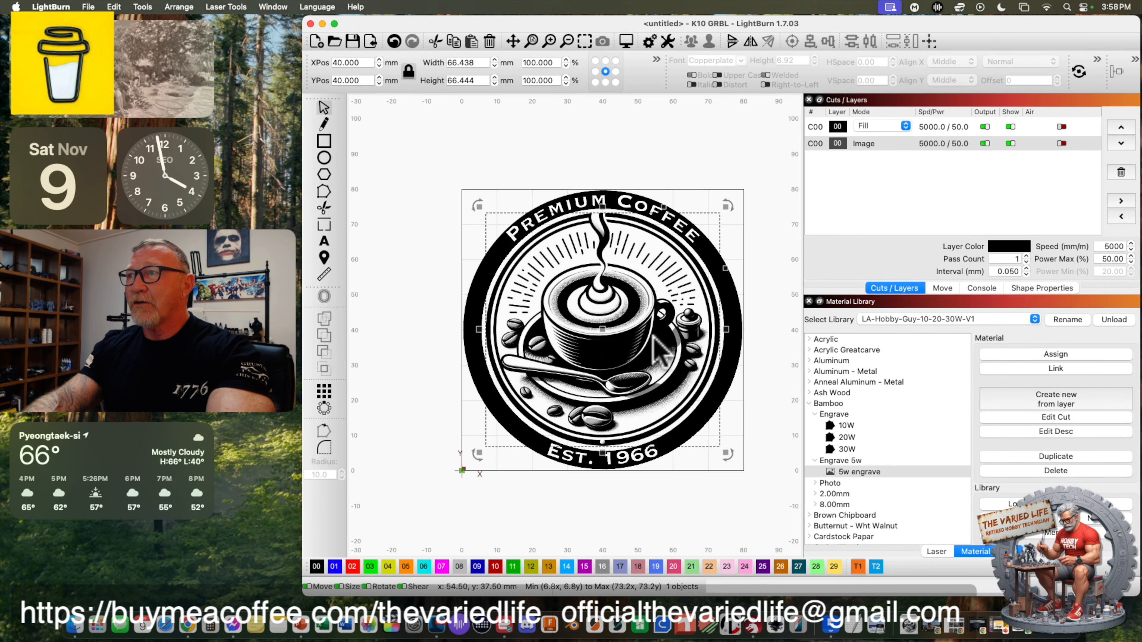
{"action": "left_click_drag", "start_coordinate": [749, 469], "coordinate": [418, 128]}
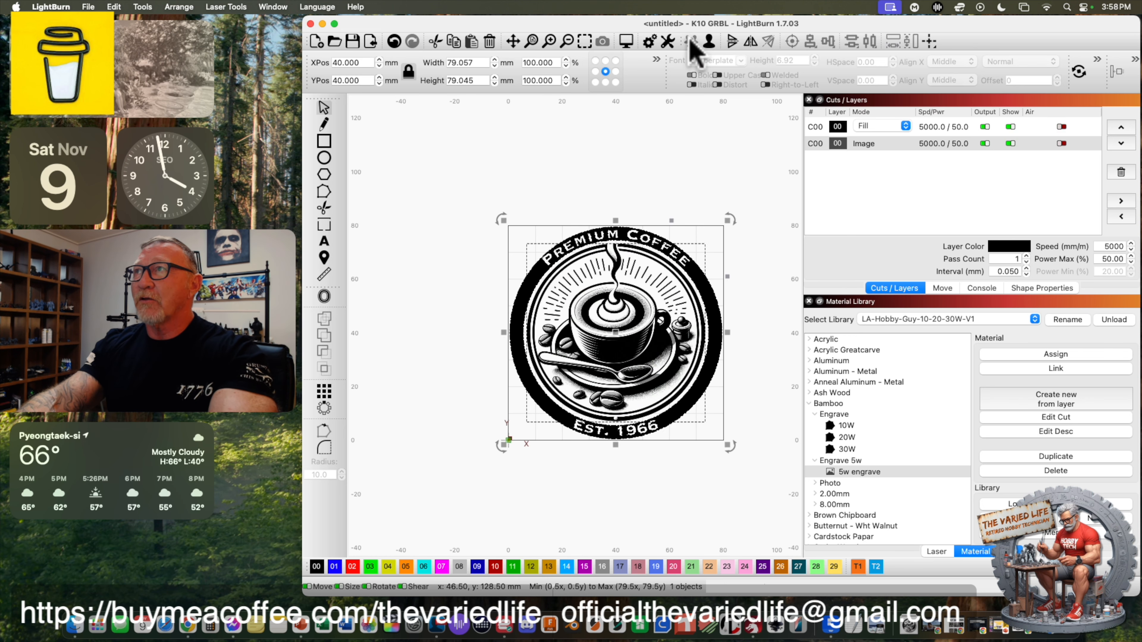
Nudge the grouped logo sideways, shrink it freehand to about 55 mm, and enlarge it to about 74 mm.
{"action": "left_click_drag", "start_coordinate": [614, 331], "coordinate": [621, 329]}
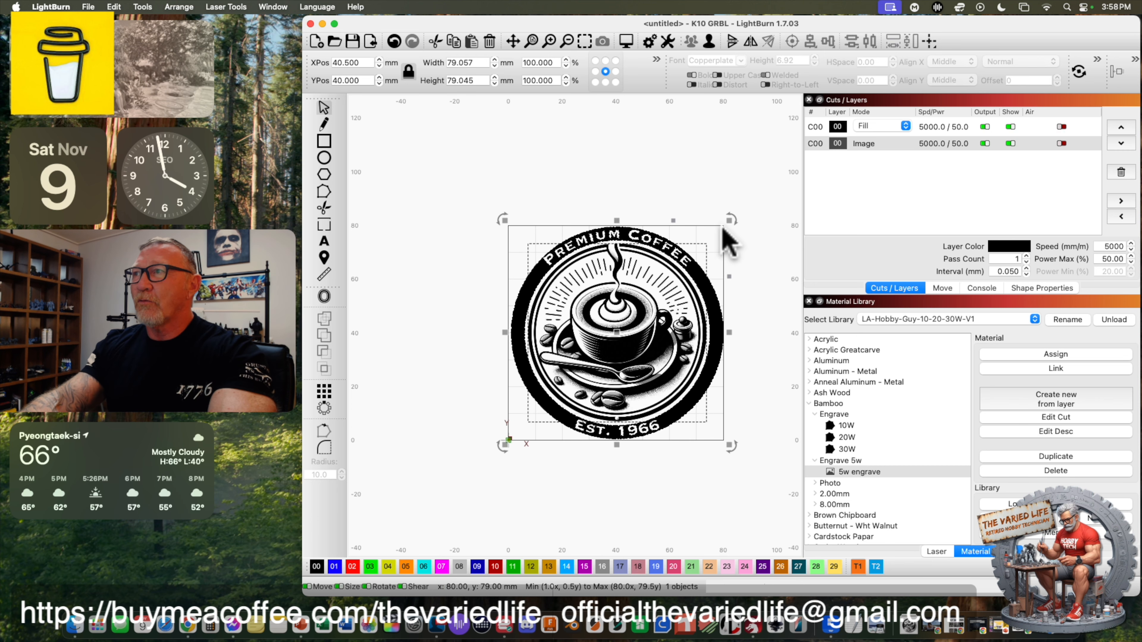
{"action": "left_click_drag", "start_coordinate": [728, 221], "coordinate": [665, 284]}
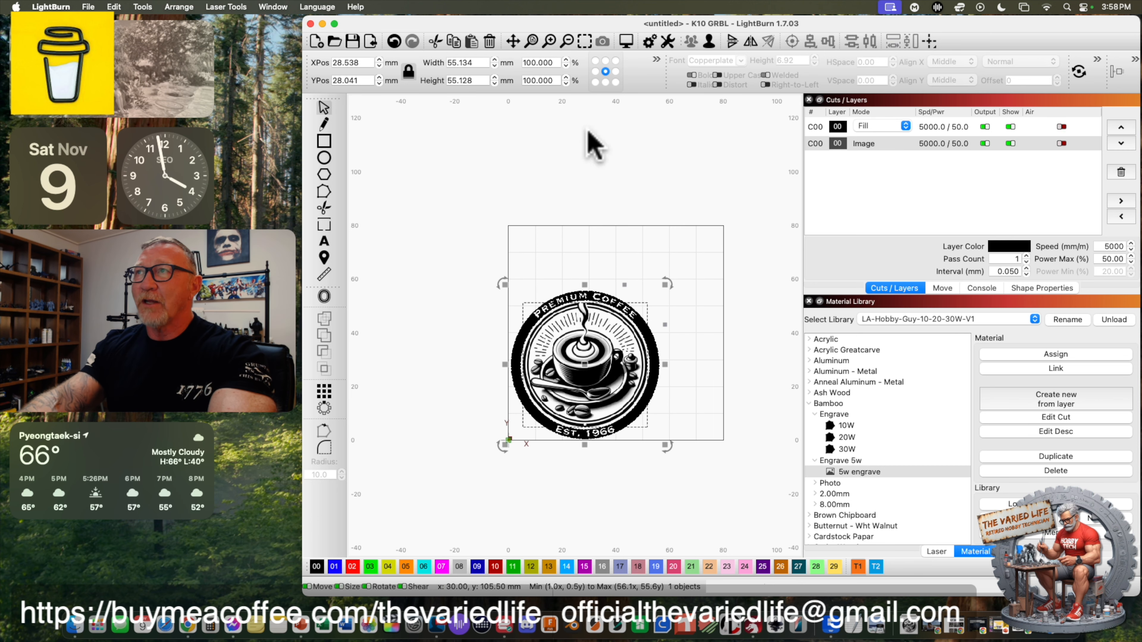
{"action": "left_click", "coordinate": [532, 41]}
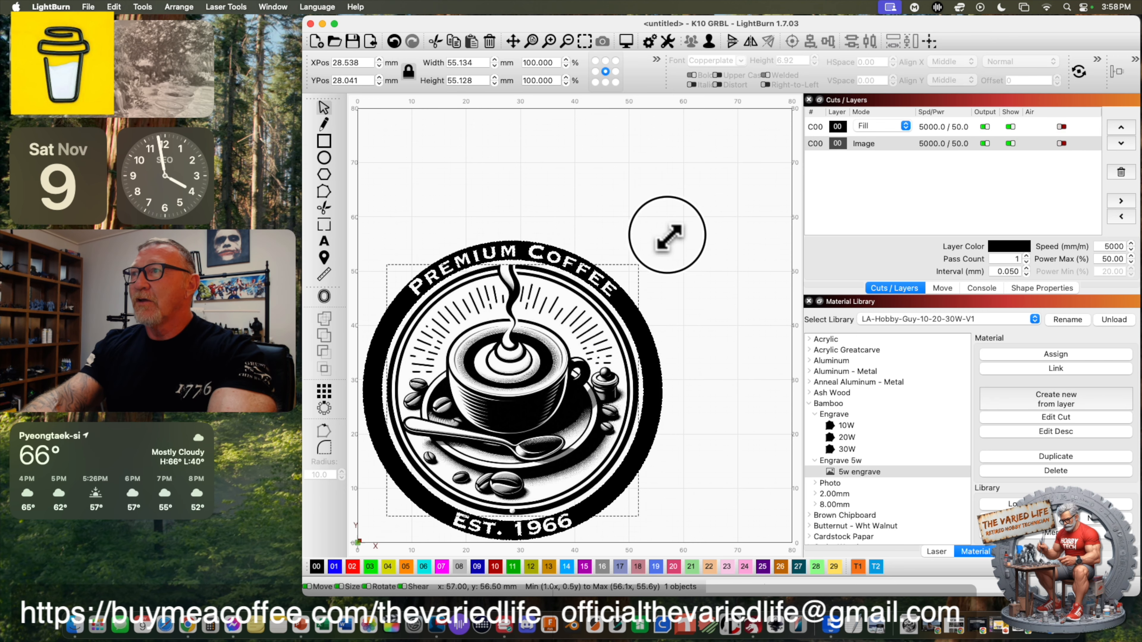
{"action": "left_click_drag", "start_coordinate": [760, 137], "coordinate": [754, 133]}
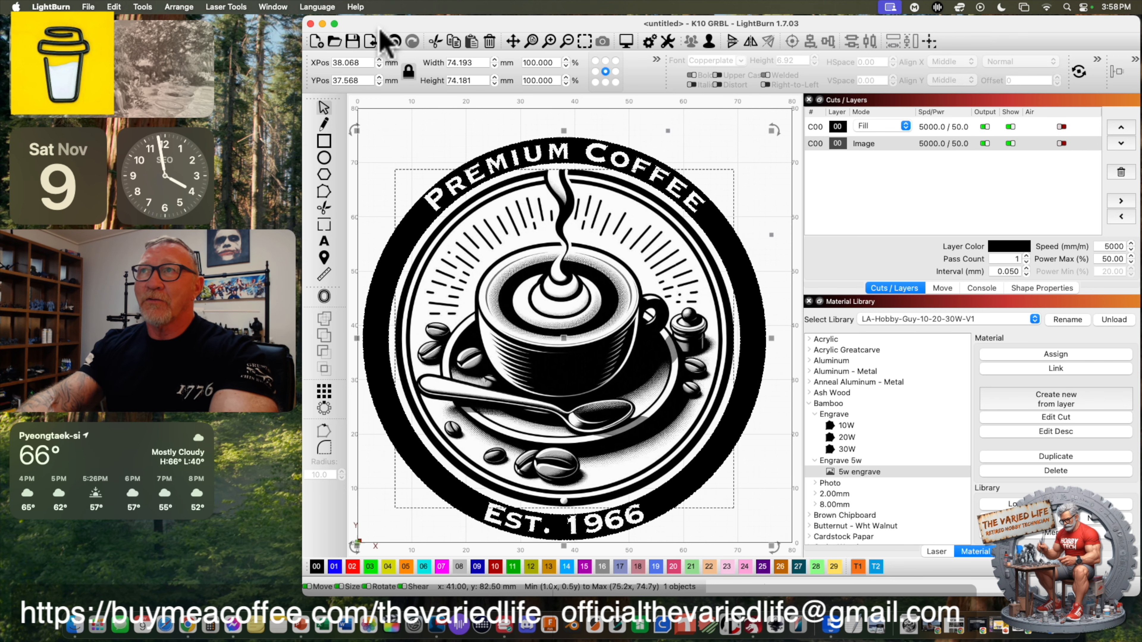
Set the grouped logo to 75 mm wide and 75 mm high with the aspect ratio unlocked, move it to the page center, and deselect it.
{"action": "left_click_drag", "start_coordinate": [478, 62], "coordinate": [421, 62]}
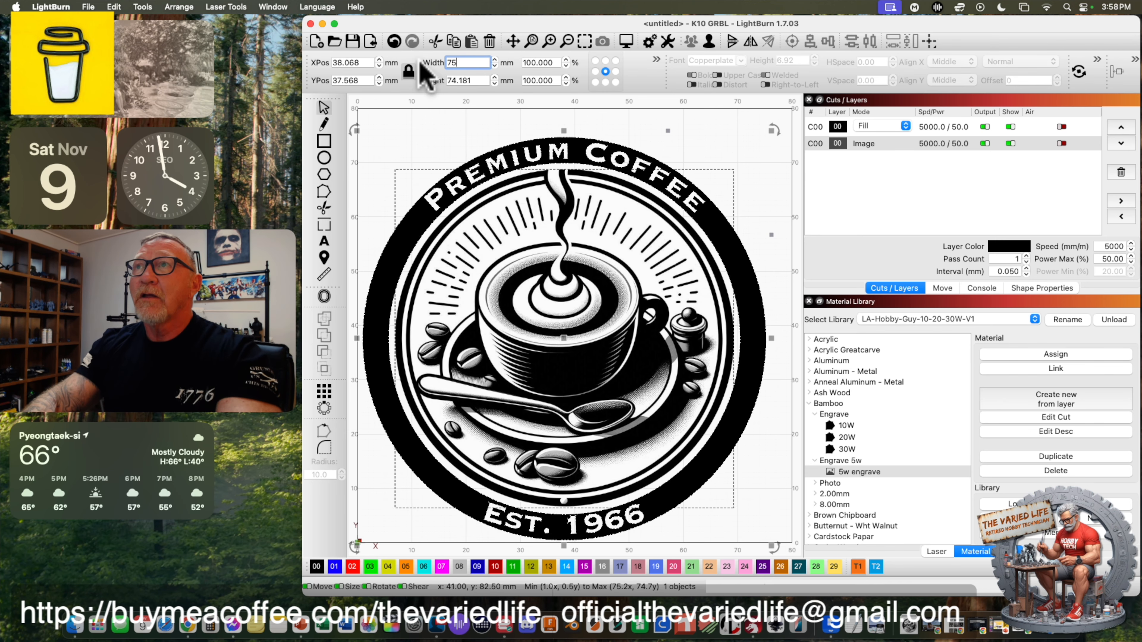
{"action": "left_click", "coordinate": [410, 71]}
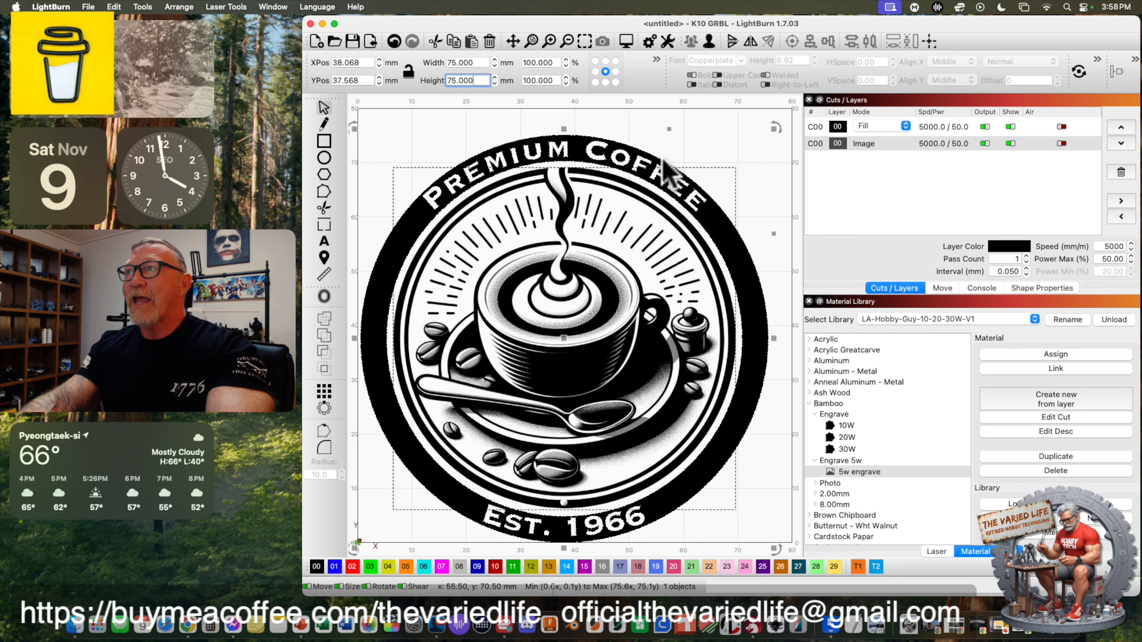
{"action": "left_click", "coordinate": [543, 236]}
{"action": "left_click", "coordinate": [929, 42]}
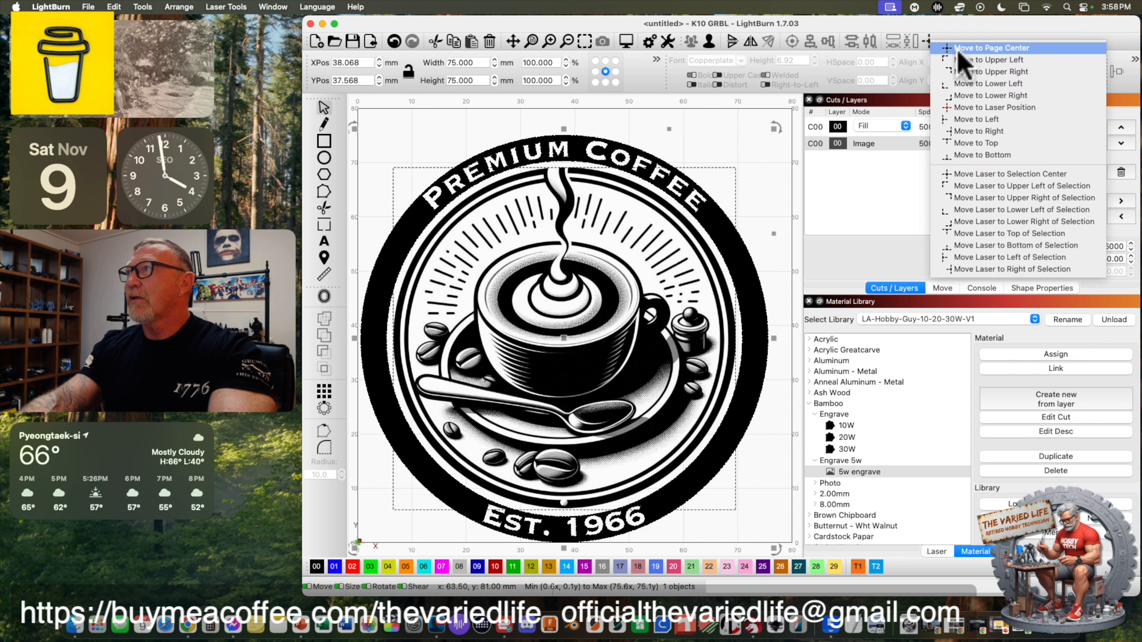
{"action": "left_click", "coordinate": [969, 45]}
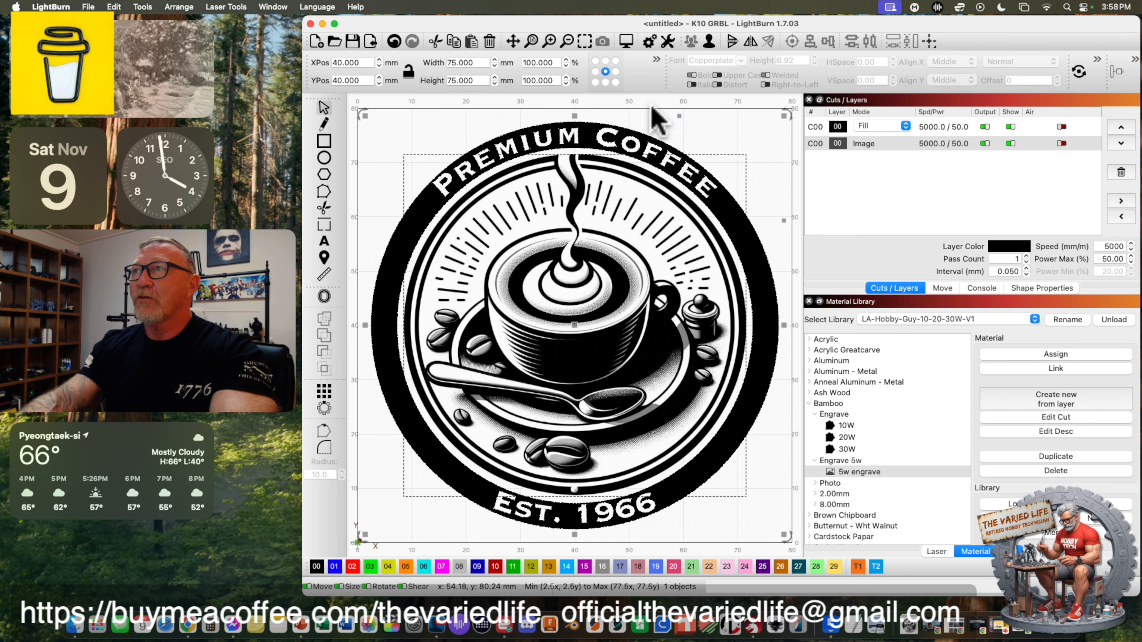
{"action": "key", "text": "Escape"}
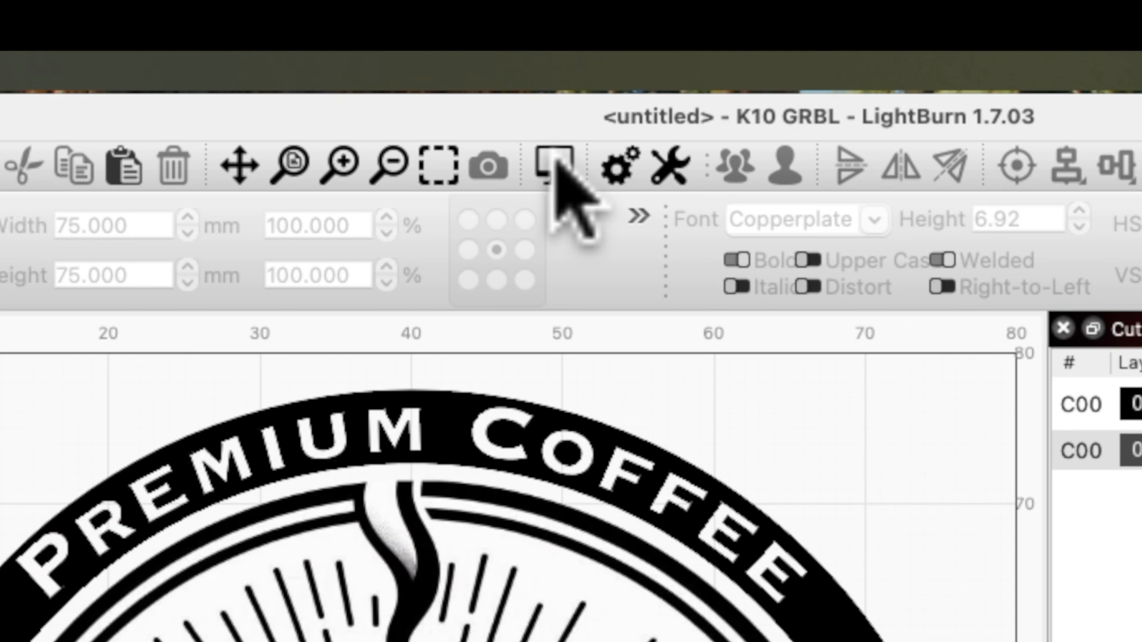
Preview the laser job, scrub through its simulated toolpath, and check the context options of the grouped logo.
{"action": "left_click", "coordinate": [557, 159]}
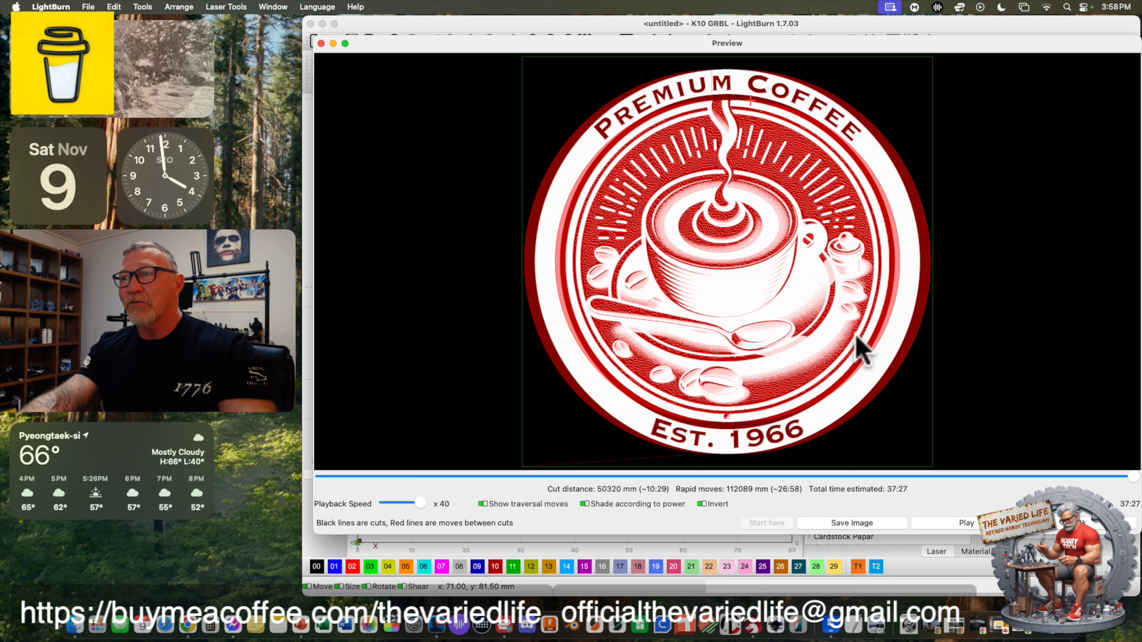
{"action": "mouse_move", "coordinate": [1134, 484]}
{"action": "left_mouse_down"}
{"action": "mouse_move", "coordinate": [972, 481]}
{"action": "mouse_move", "coordinate": [510, 510]}
{"action": "mouse_move", "coordinate": [428, 489]}
{"action": "mouse_move", "coordinate": [327, 484]}
{"action": "mouse_move", "coordinate": [939, 479]}
{"action": "mouse_move", "coordinate": [1122, 450]}
{"action": "left_mouse_up"}
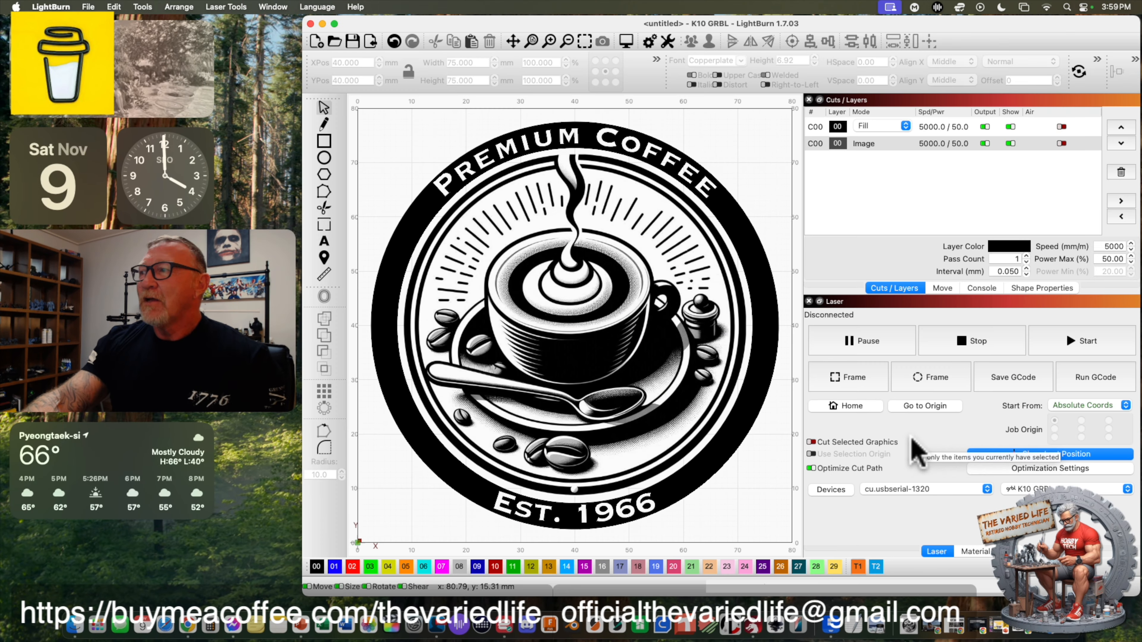
{"action": "left_click", "coordinate": [567, 283]}
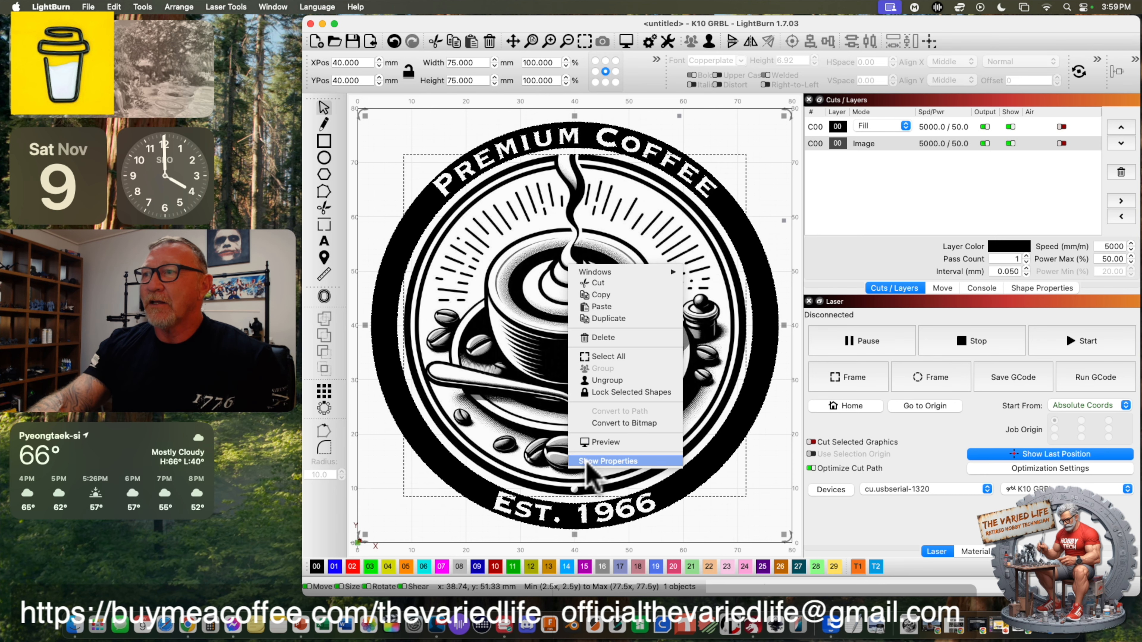
{"action": "left_click", "coordinate": [773, 525]}
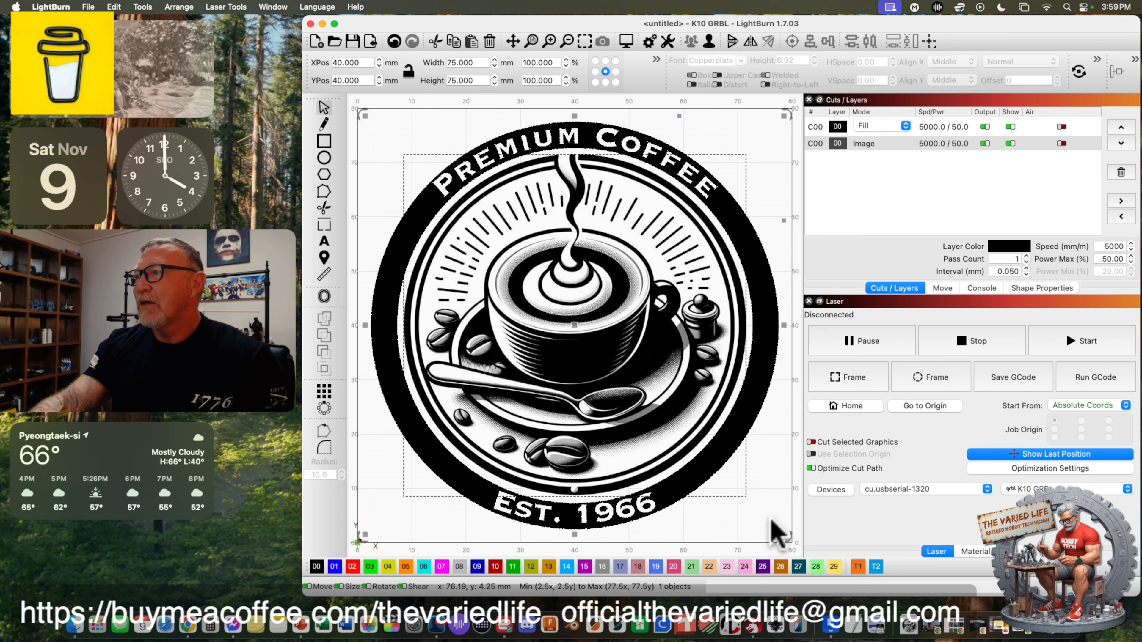
Change the image mode of the C00 Image layer to Jarvis.
{"action": "left_click", "coordinate": [816, 144]}
{"action": "double_click", "coordinate": [815, 144]}
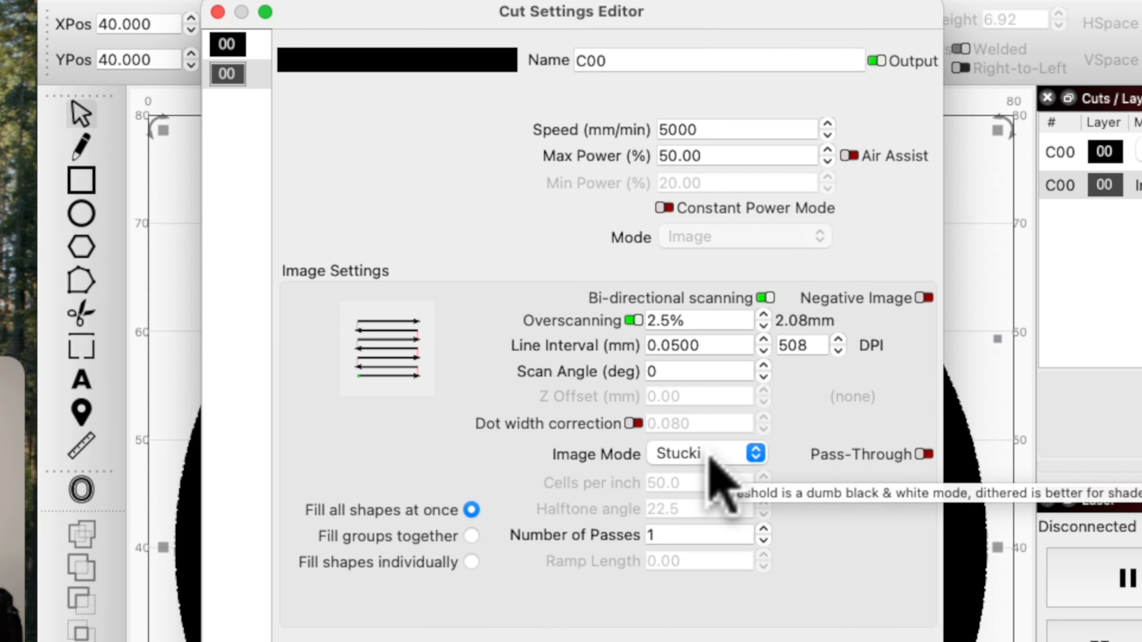
{"action": "left_click", "coordinate": [718, 482]}
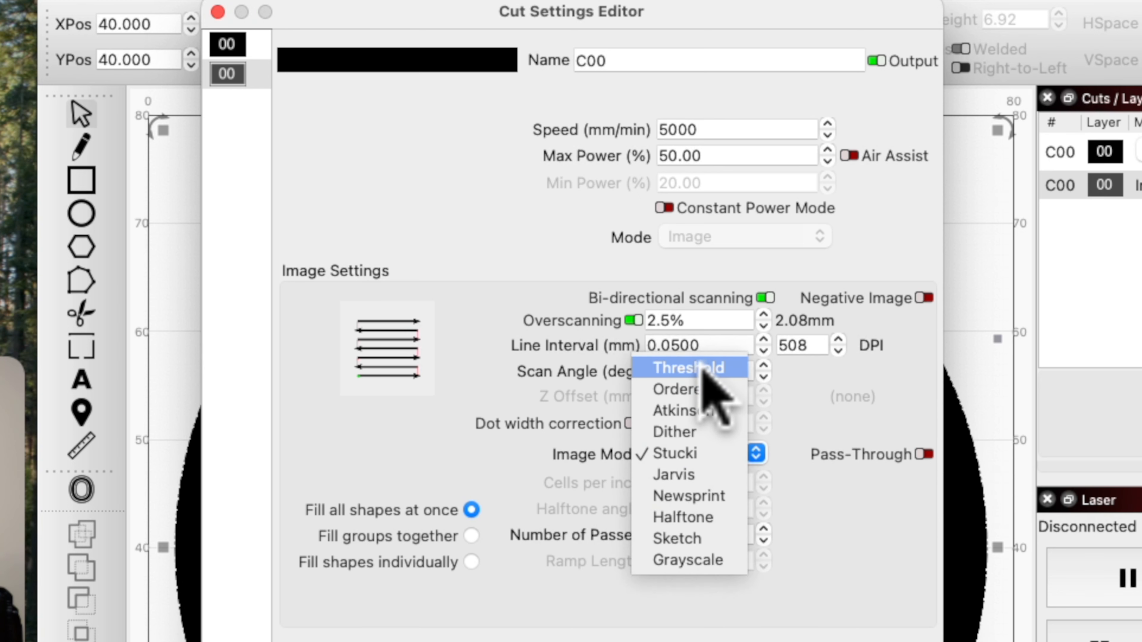
{"action": "left_click", "coordinate": [697, 473]}
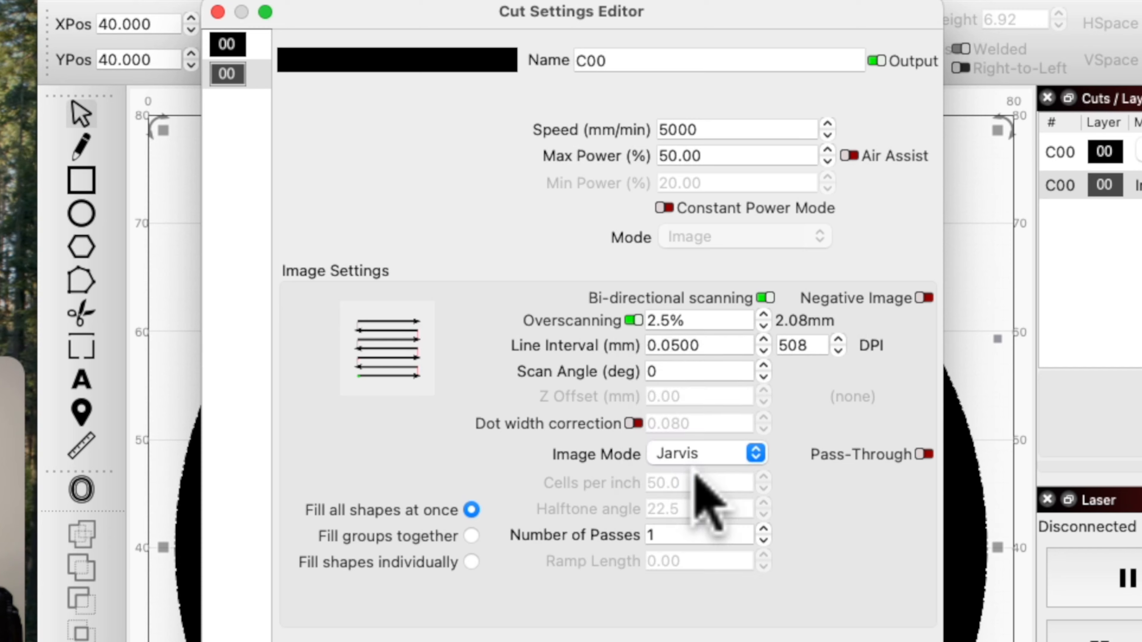
{"action": "key", "text": "Return"}
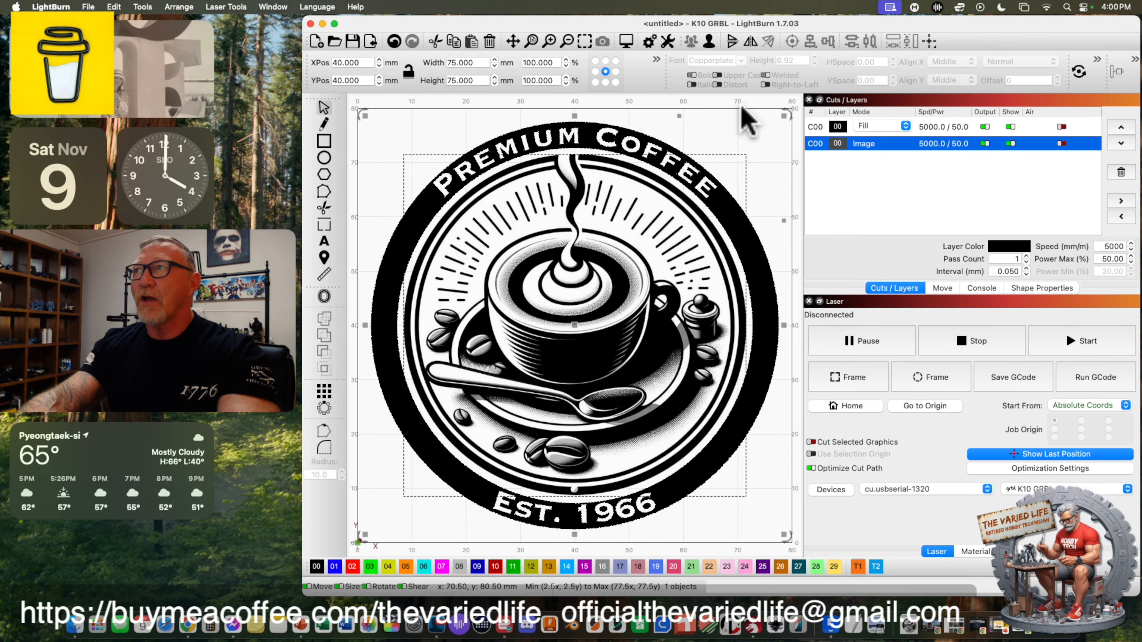
Deselect the logo, preview the job with the Jarvis image mode, and close the preview.
{"action": "left_click", "coordinate": [756, 117]}
{"action": "left_click", "coordinate": [627, 42]}
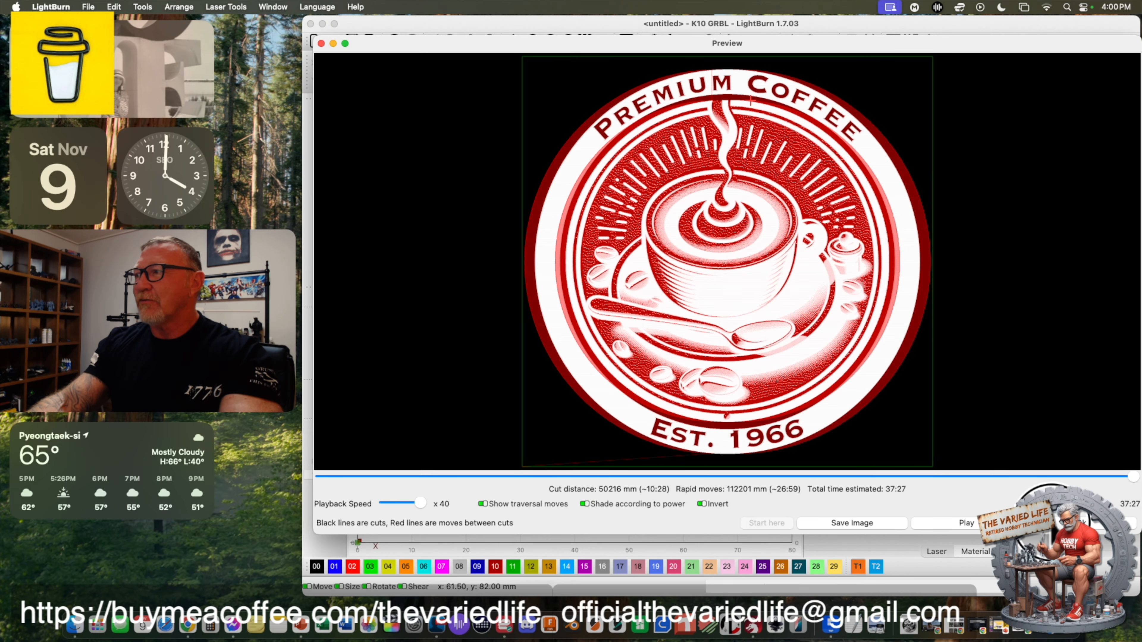
{"action": "key", "text": "Escape"}
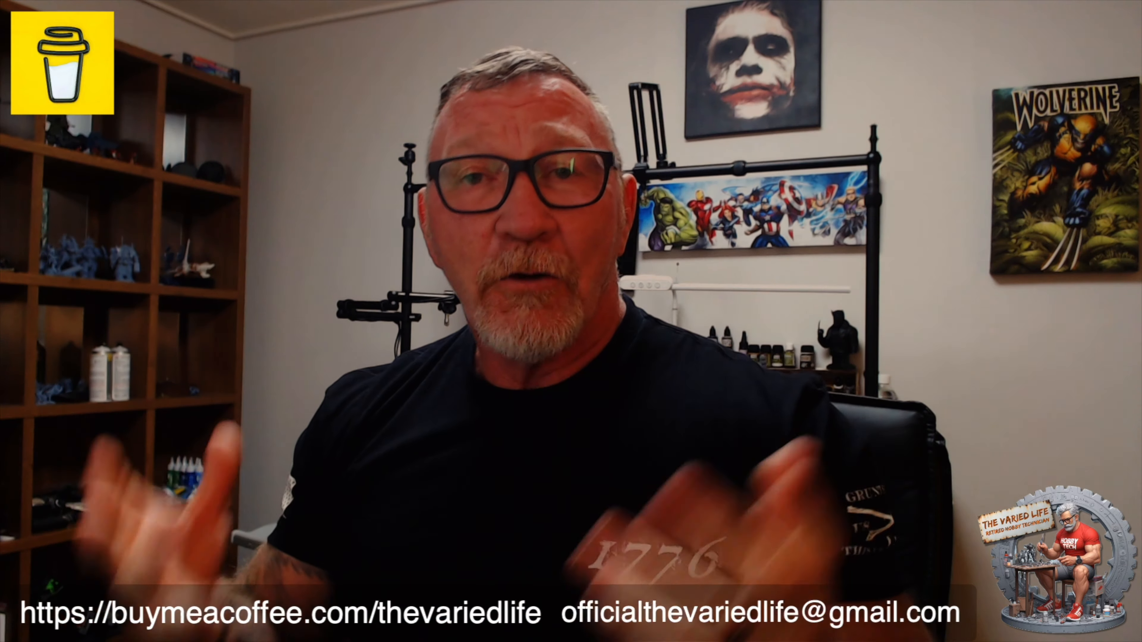